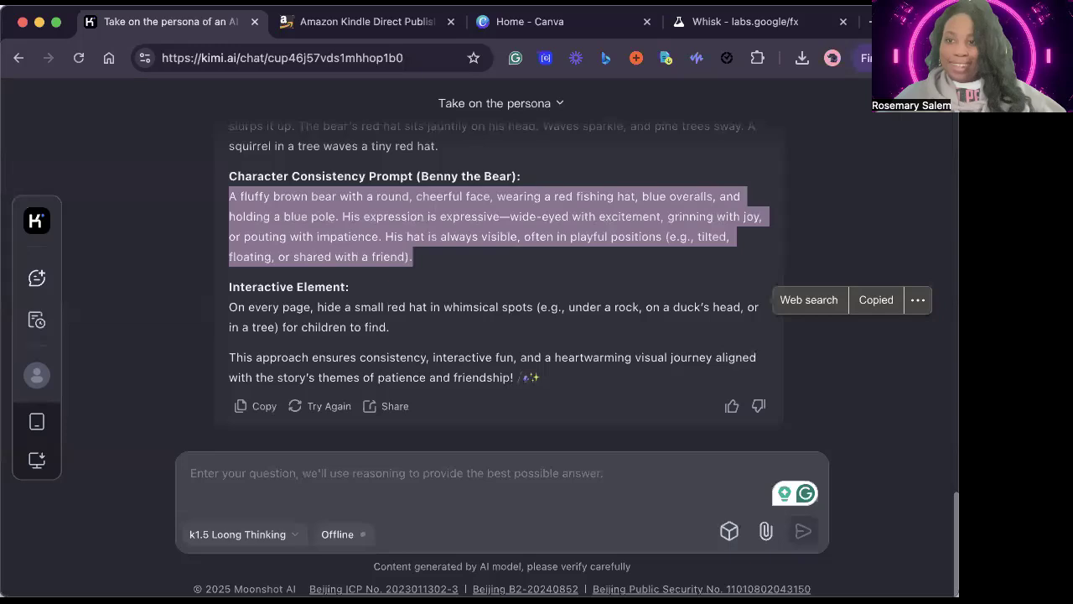
Step: Copy the full text of the Front Cover Prompt from the chat's generated illustration prompts
scroll(503, 252, up, 1)
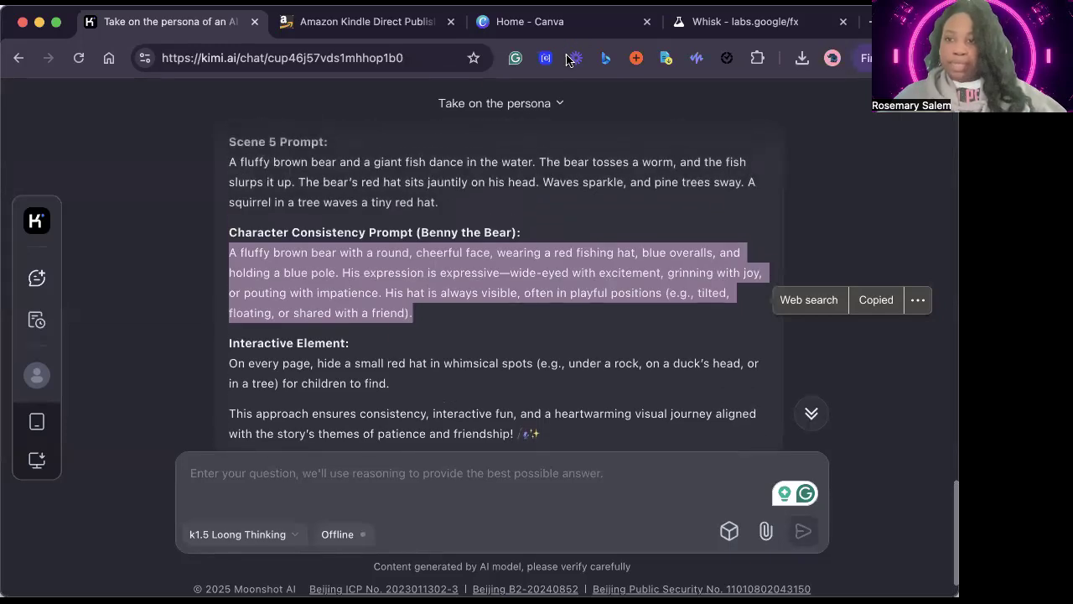
scroll(466, 225, up, 1)
scroll(466, 225, up, 10)
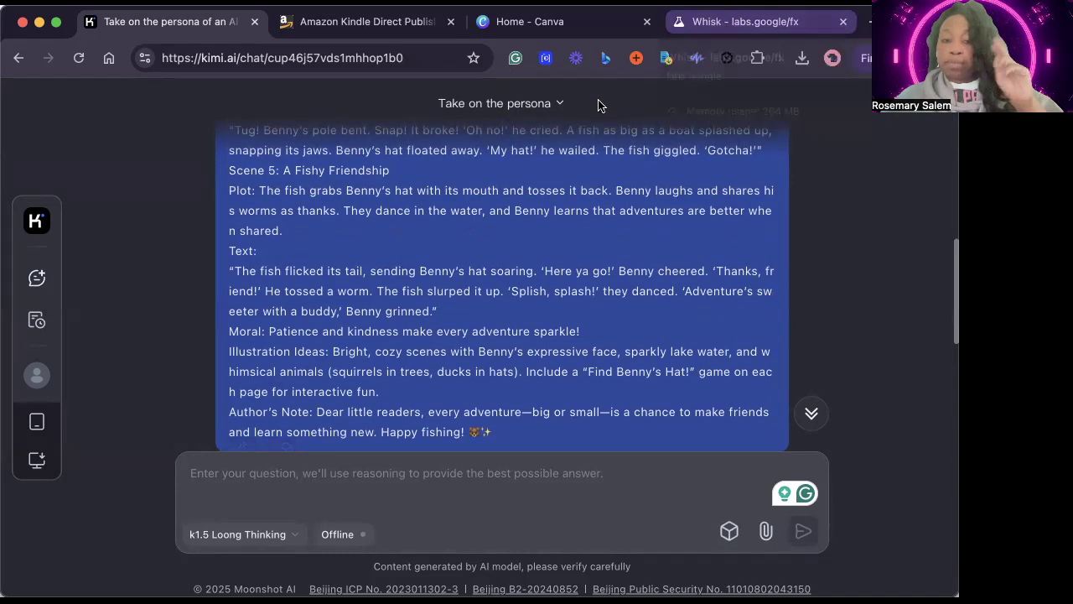
scroll(540, 219, down, 5)
scroll(541, 219, up, 3)
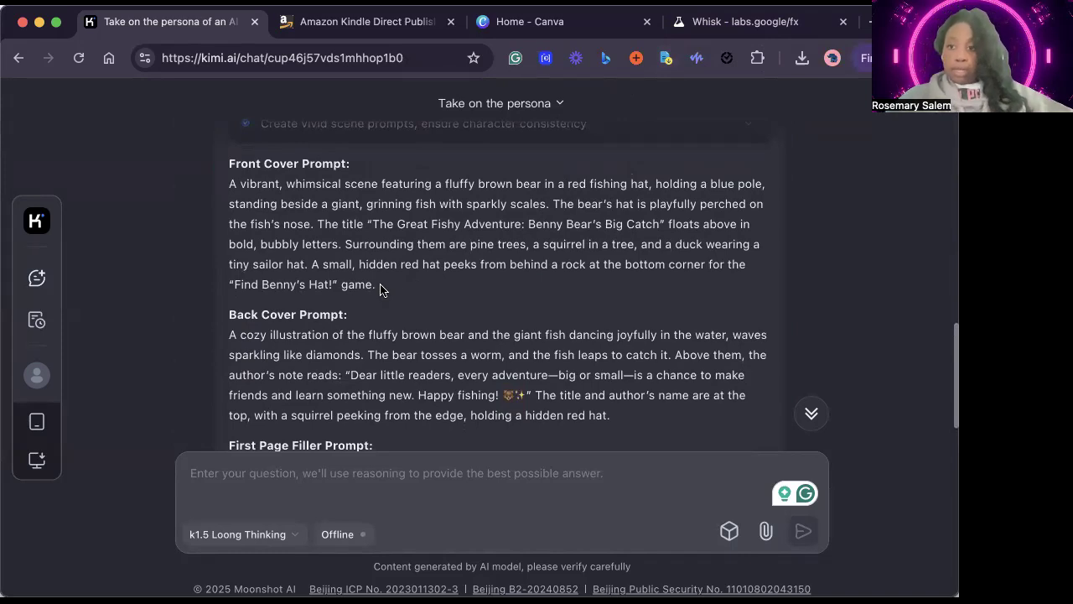
drag(378, 286, 229, 184)
click(875, 278)
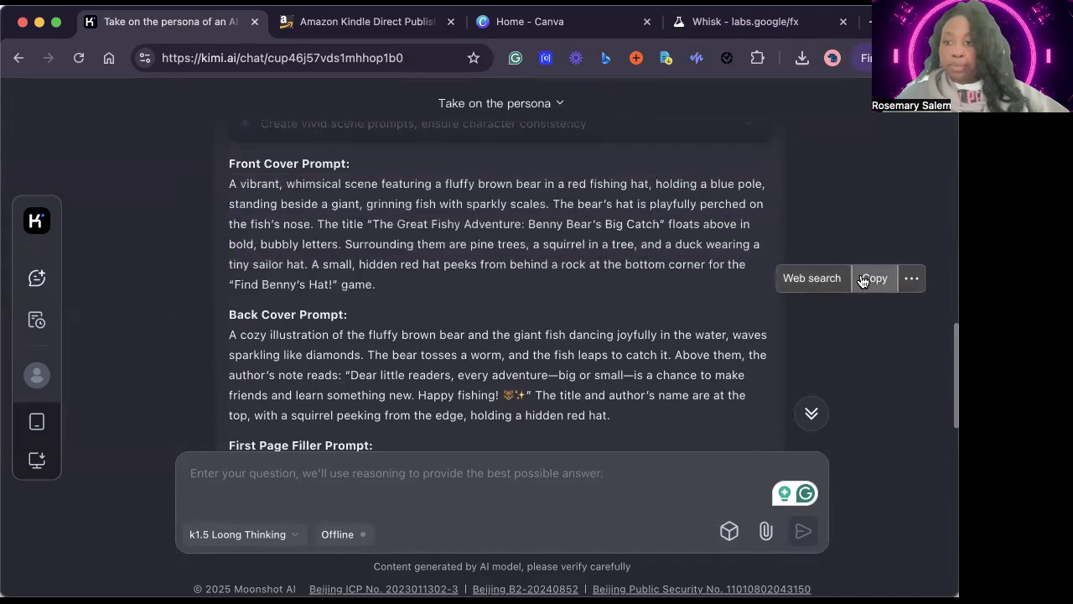
Step: Switch to Whisk and add five extra empty scene slots below the bear subject
click(702, 27)
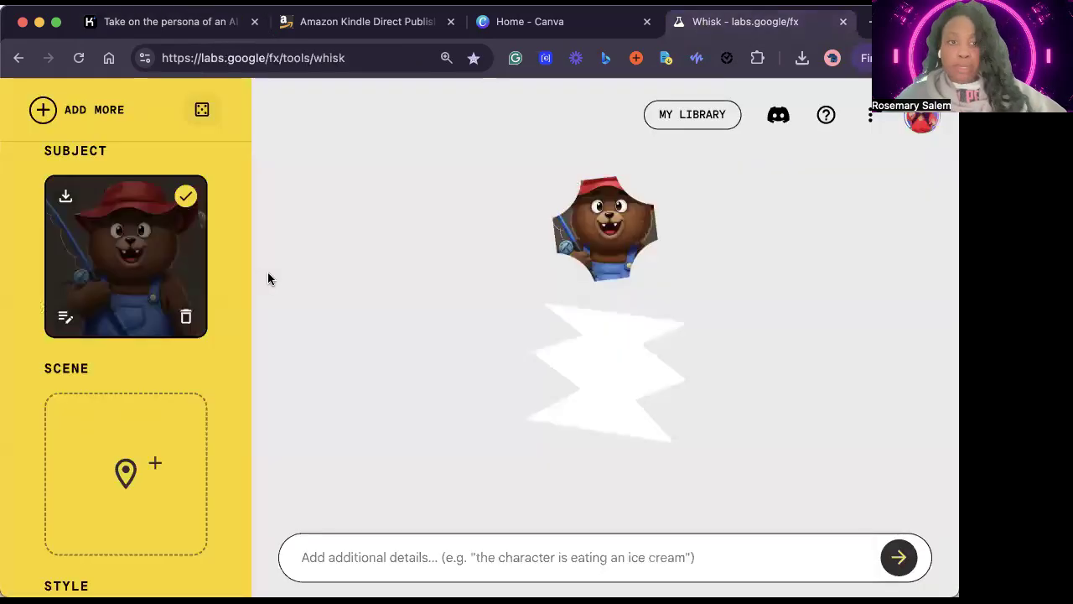
mouse_move(131, 469)
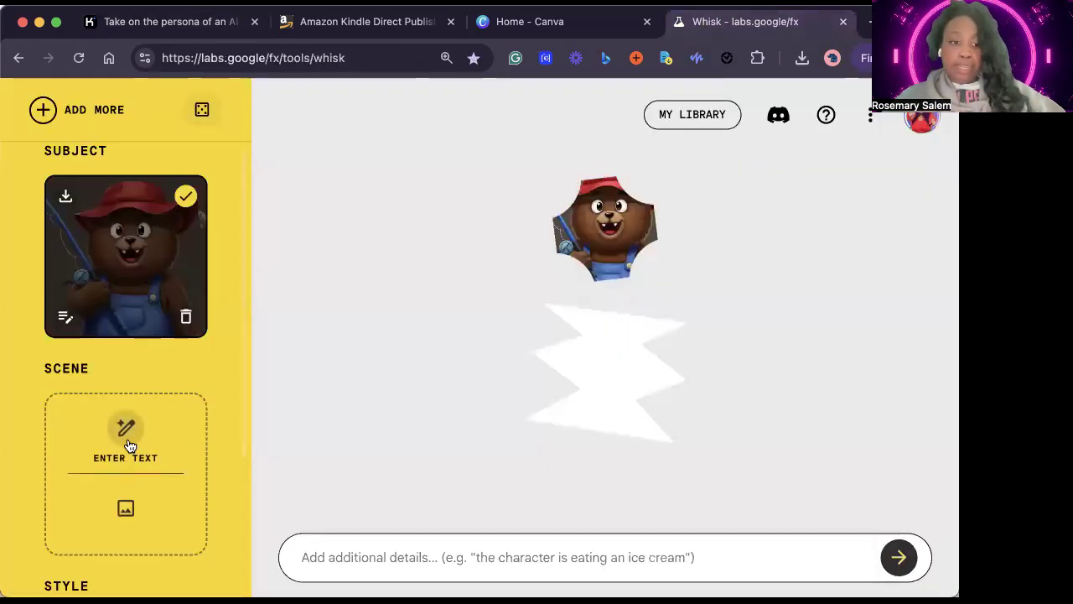
click(45, 112)
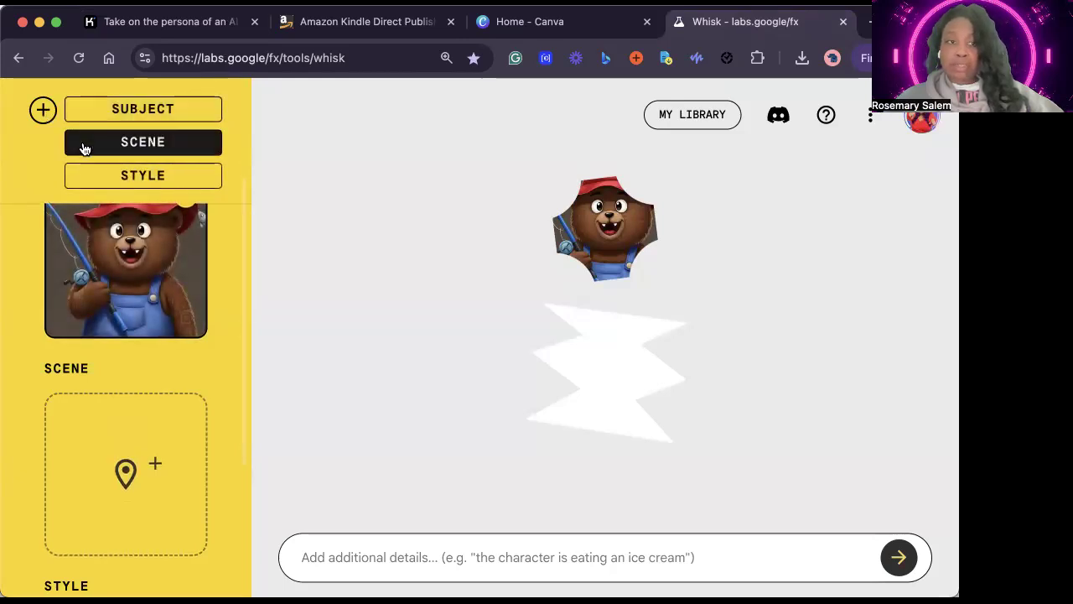
click(84, 144)
click(43, 110)
click(90, 142)
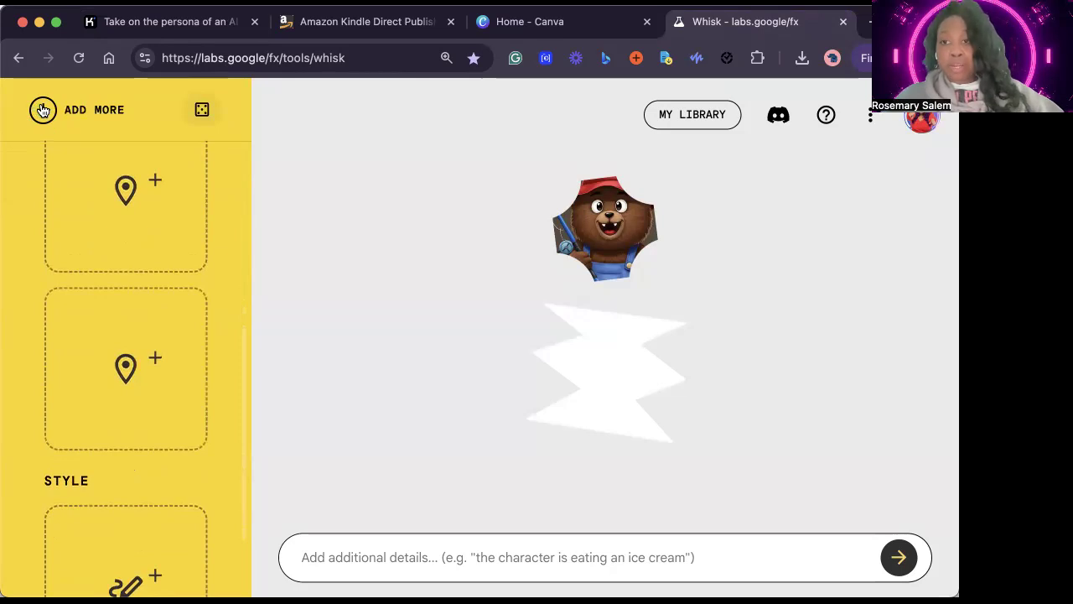
click(42, 111)
click(81, 142)
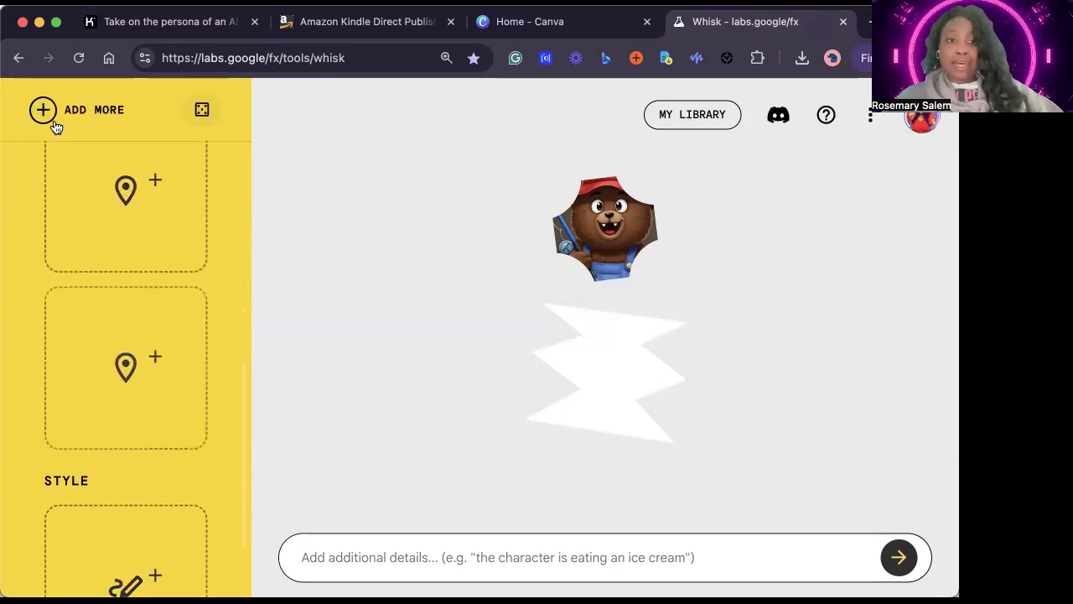
click(43, 110)
click(81, 145)
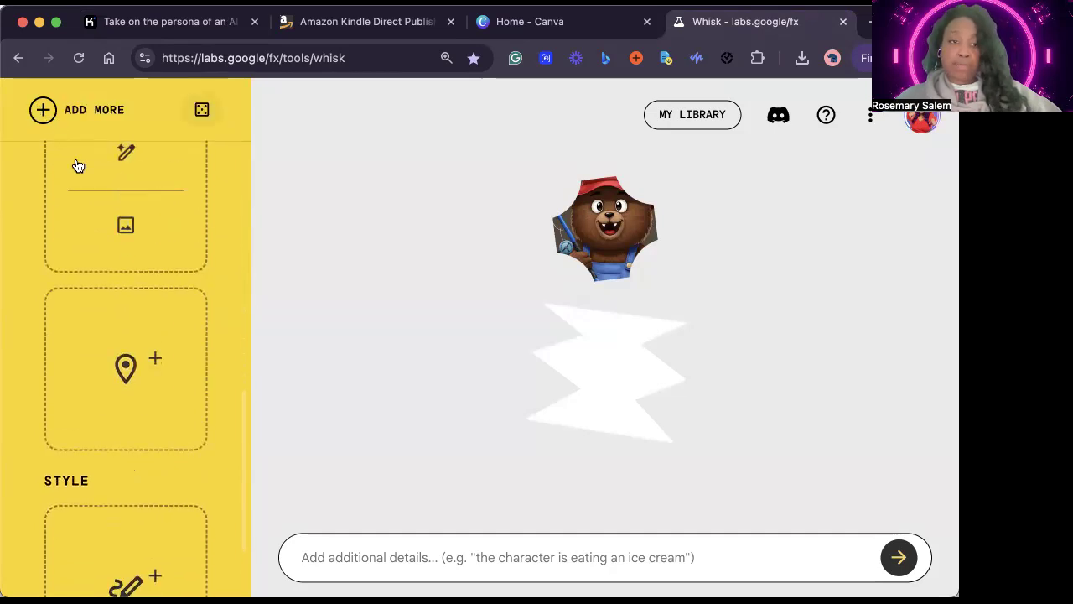
click(42, 110)
click(83, 142)
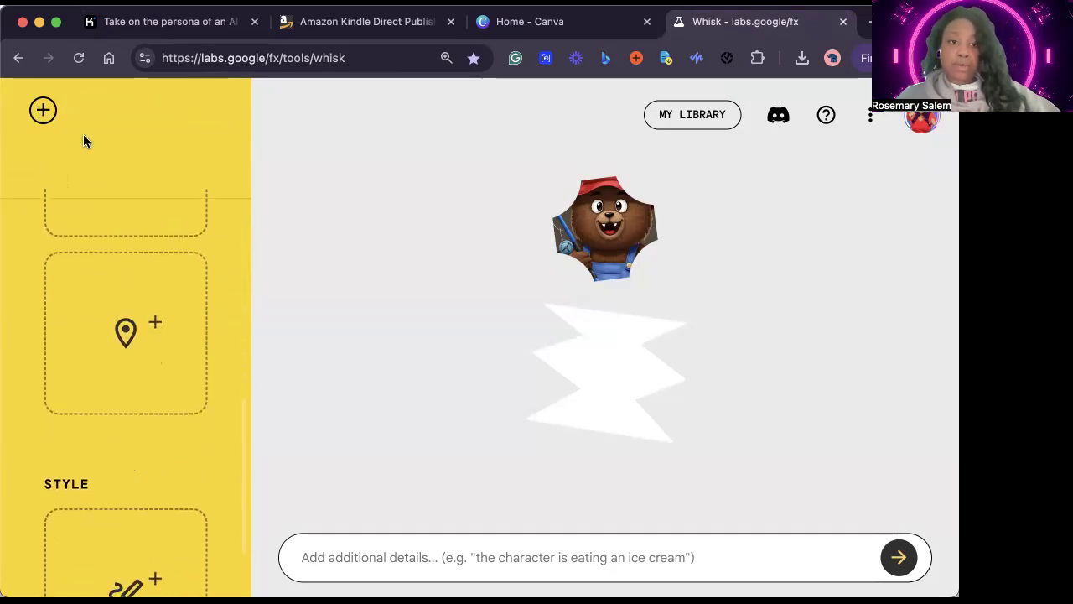
Step: Generate the first scene image from the copied front cover prompt
scroll(121, 212, up, 5)
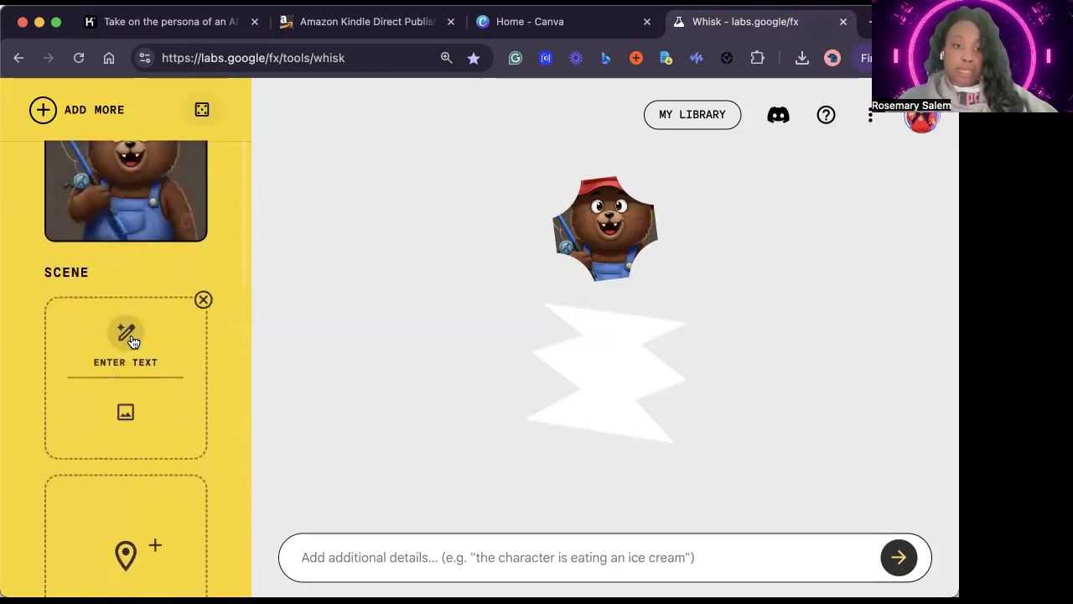
click(127, 332)
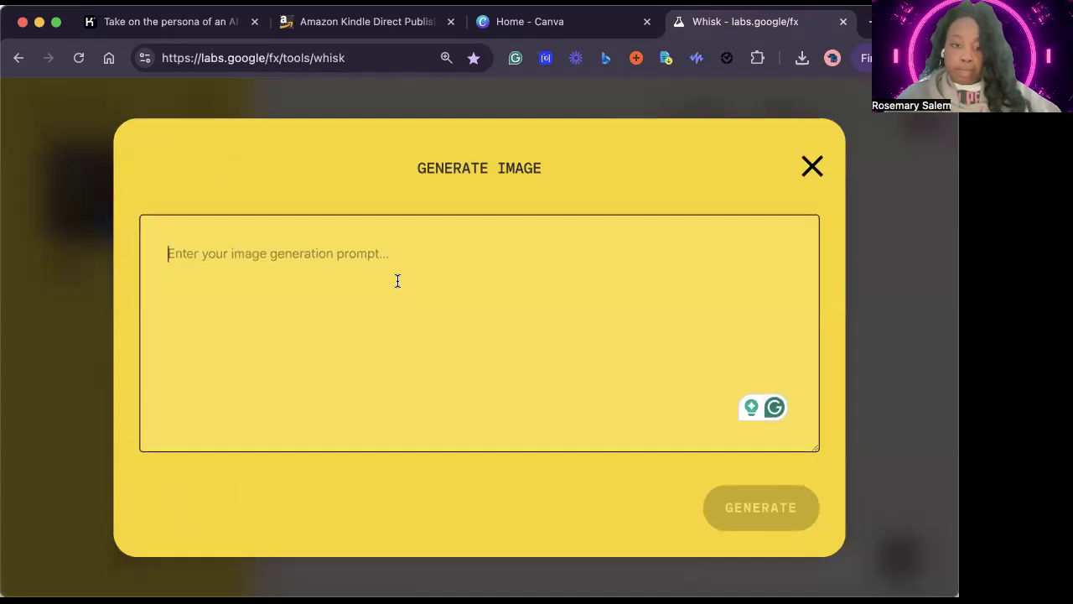
key(super+v)
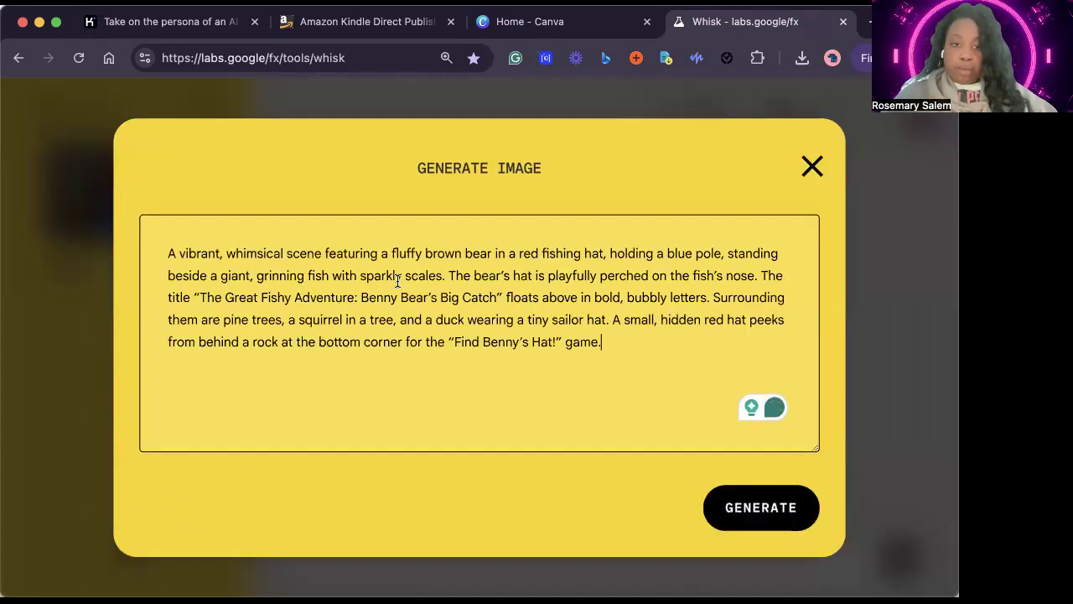
click(760, 509)
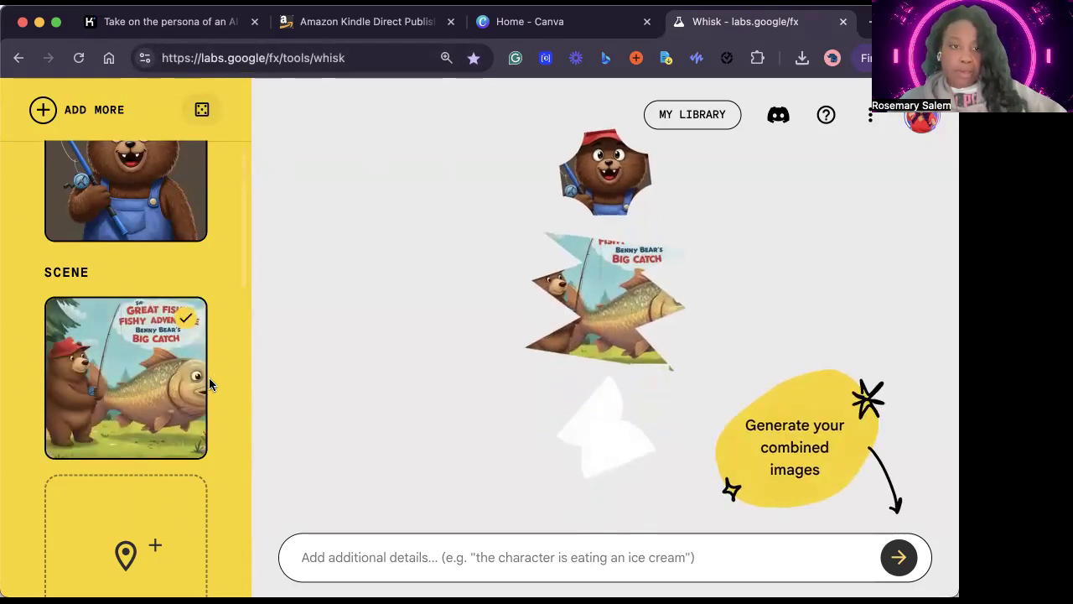
Step: Open the generated cover scene's details and replace its whole description with the copied front cover prompt
mouse_move(200, 401)
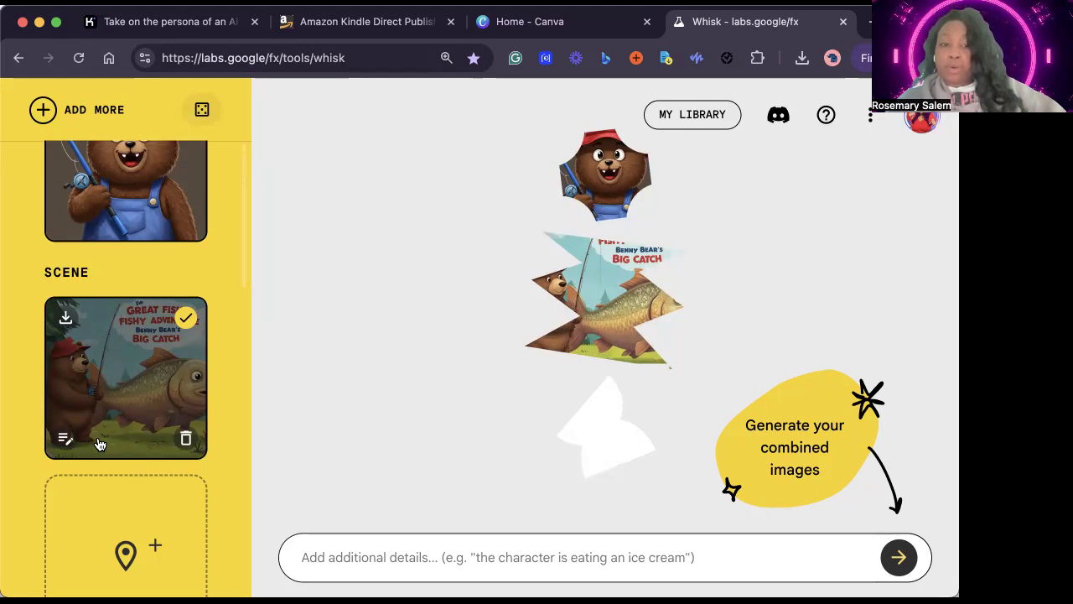
click(99, 444)
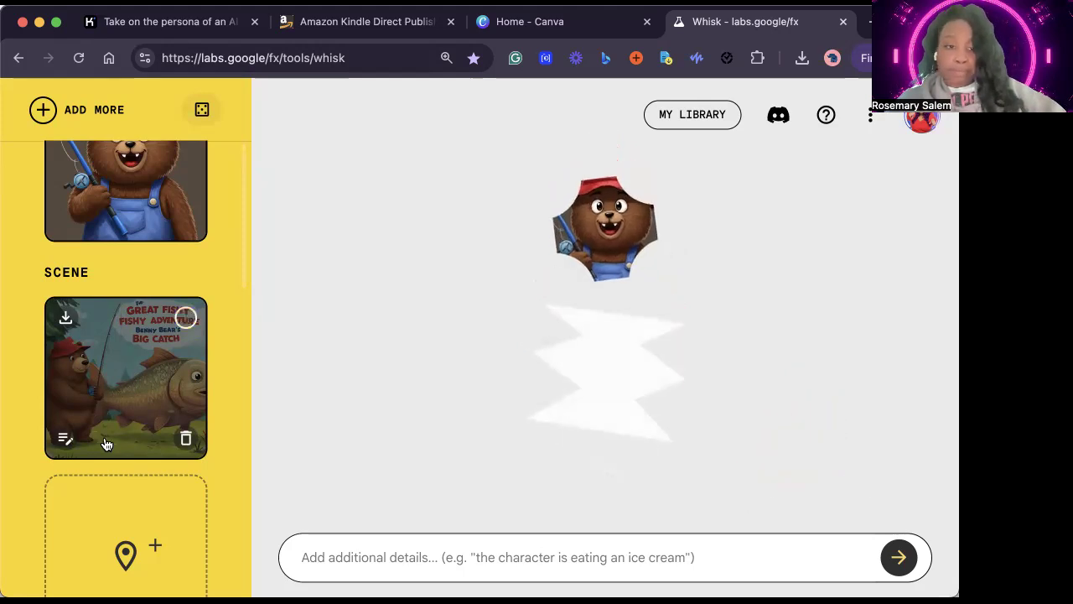
click(104, 391)
click(105, 392)
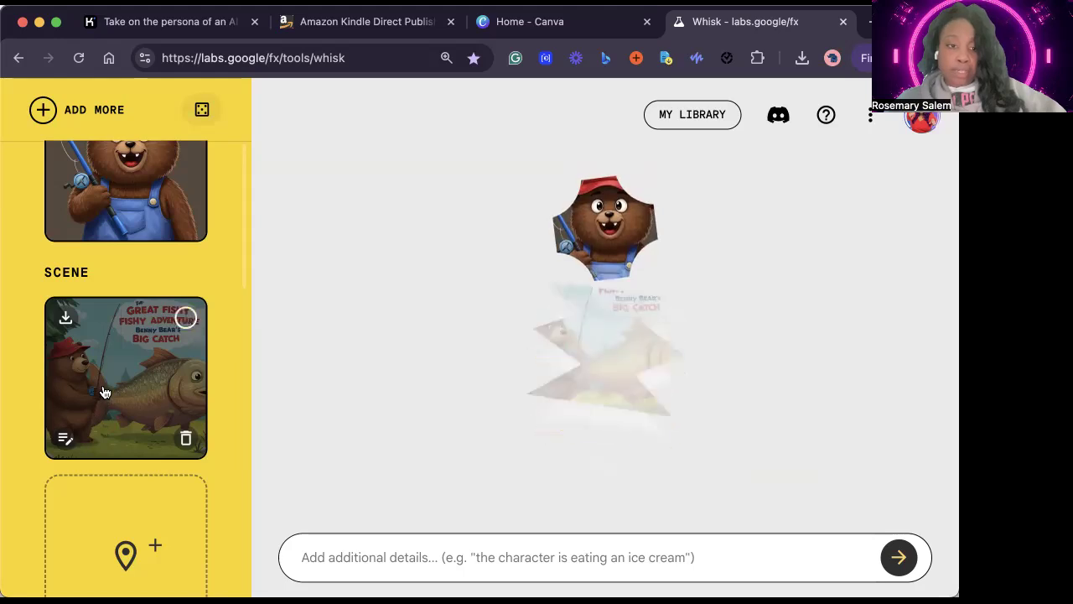
click(63, 437)
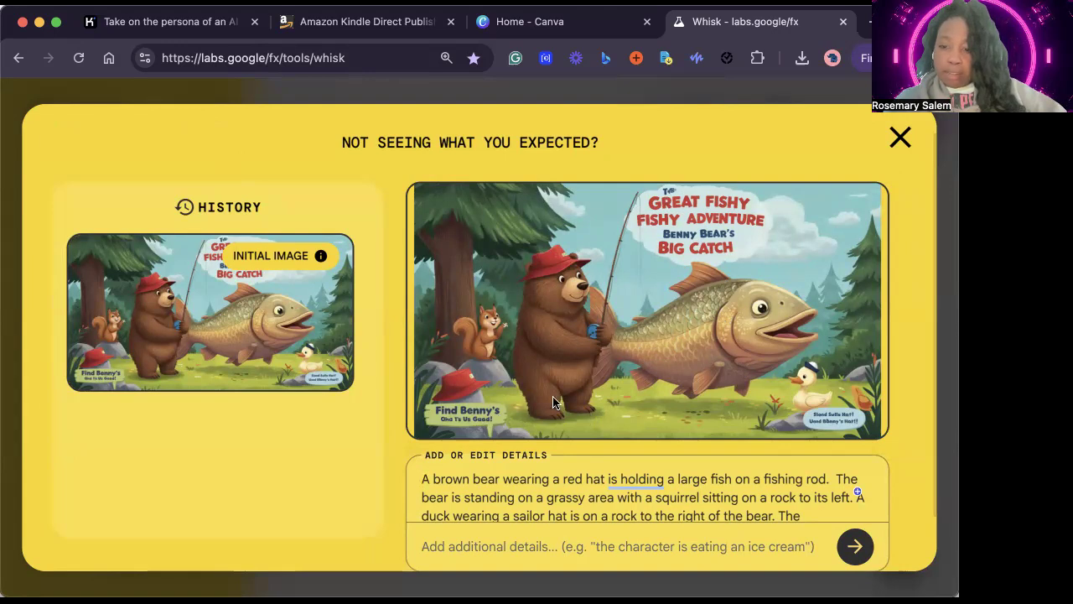
scroll(554, 403, down, 2)
scroll(553, 398, down, 3)
scroll(553, 398, up, 1)
scroll(554, 399, down, 3)
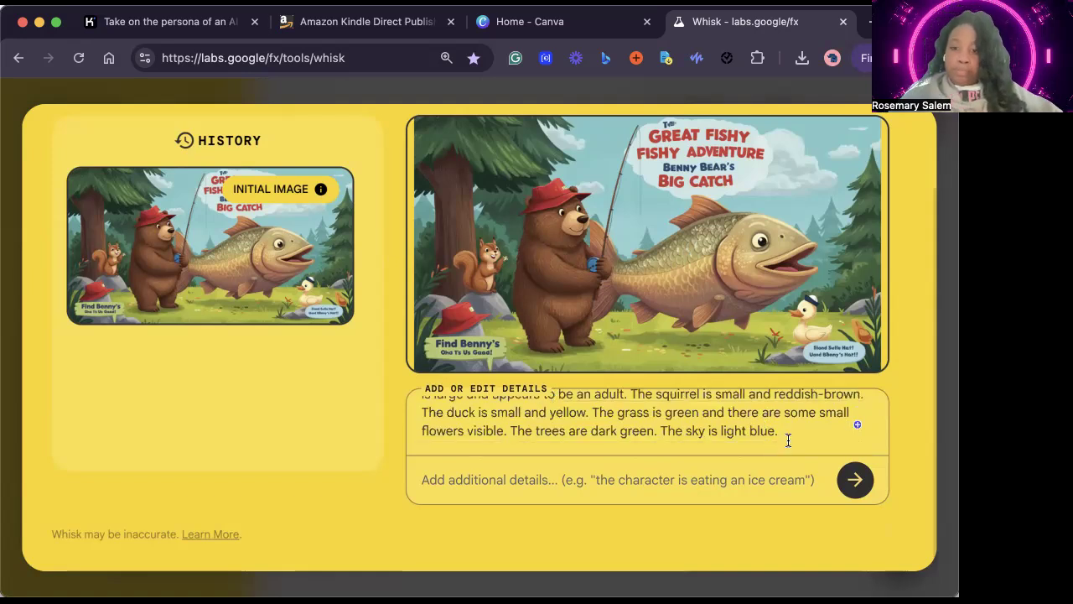
drag(790, 437, 416, 388)
key(BackSpace)
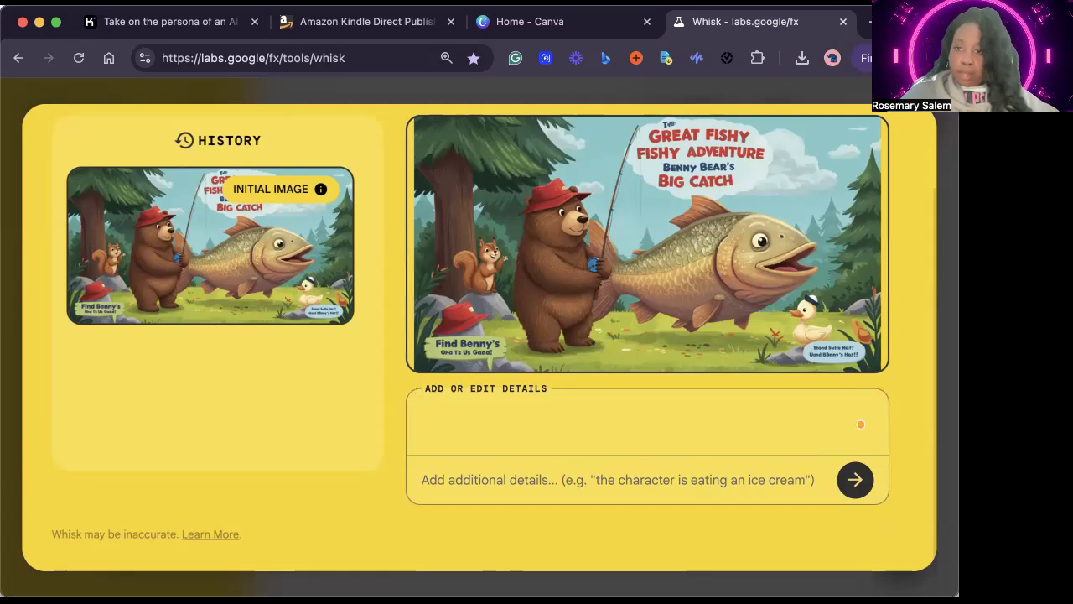
key(super+v)
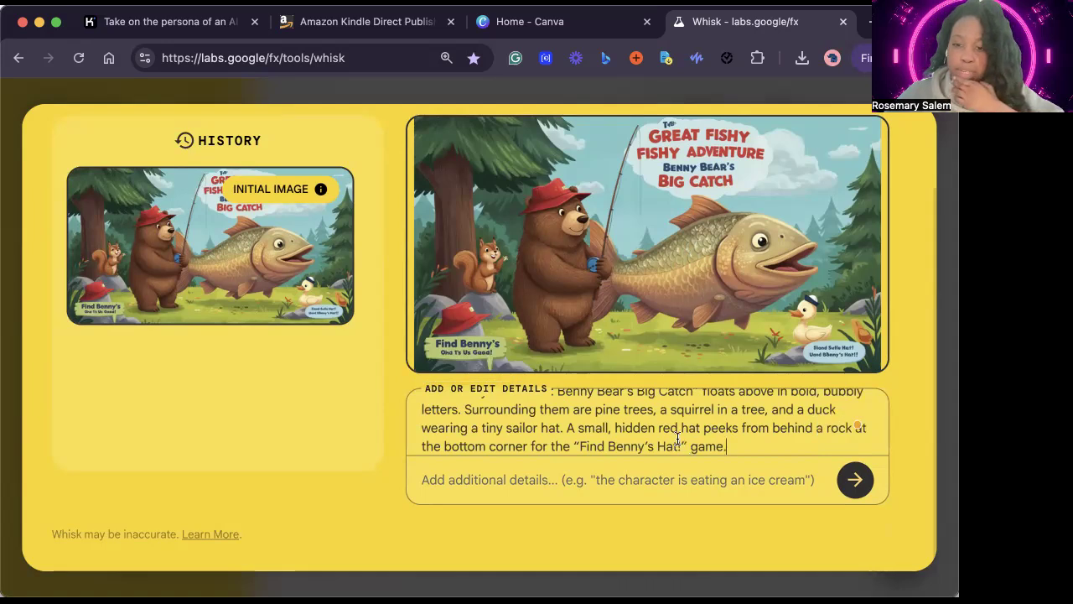
Step: Delete the closing sentence about the small hidden red hat and the "Find Benny's Hat!" game from the description
scroll(677, 437, up, 2)
scroll(678, 438, up, 2)
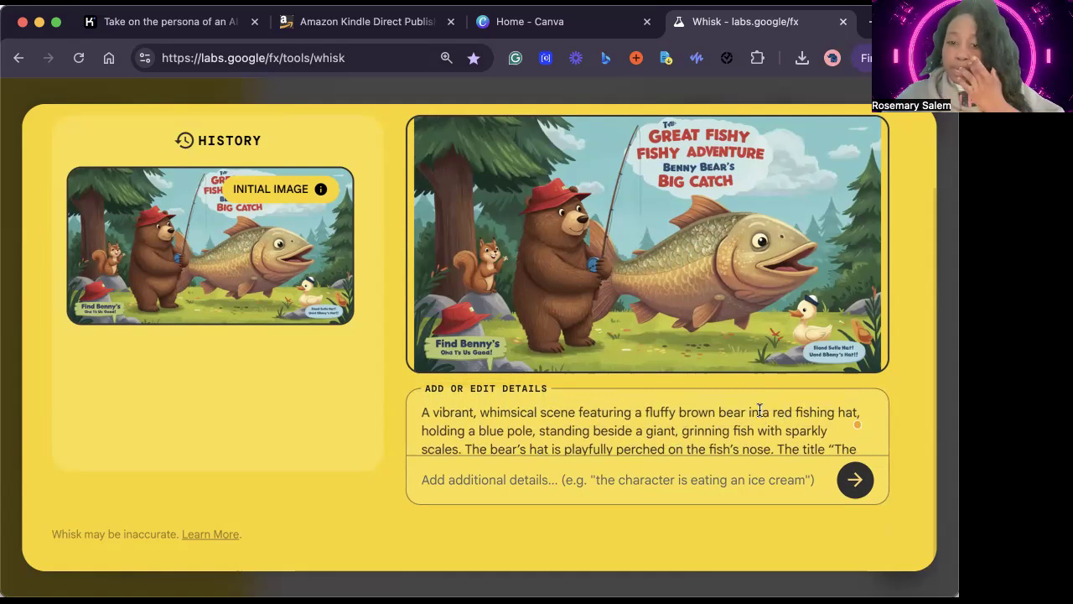
scroll(758, 408, down, 3)
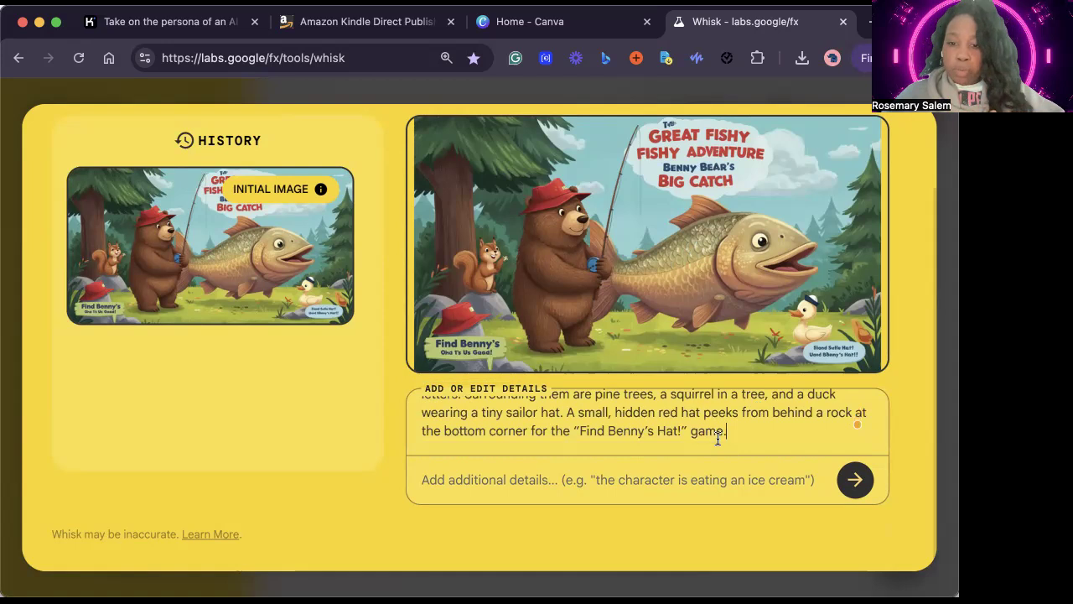
drag(741, 433, 560, 413)
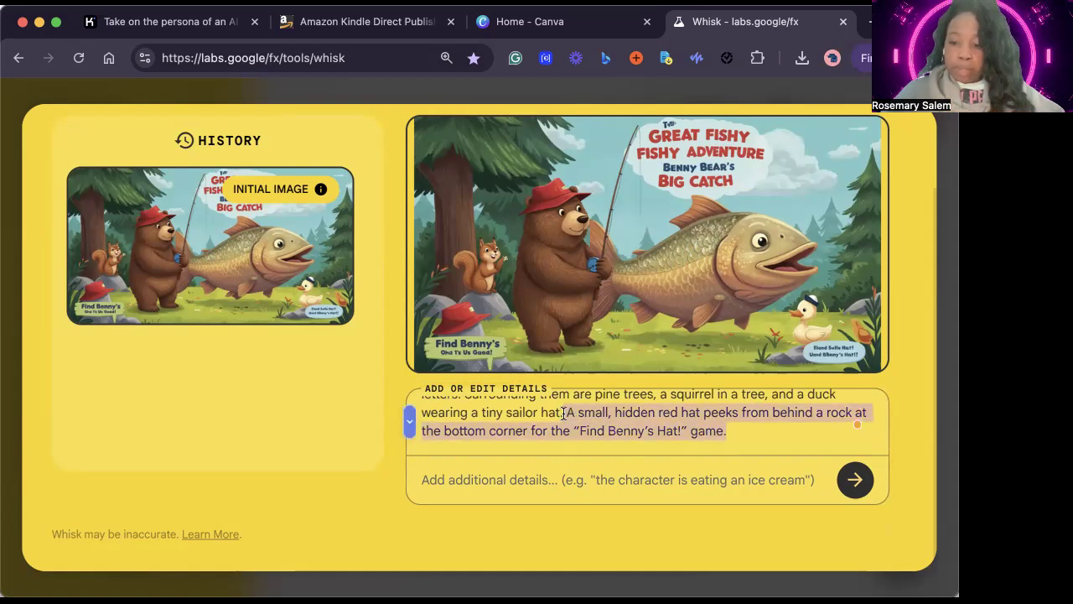
key(BackSpace)
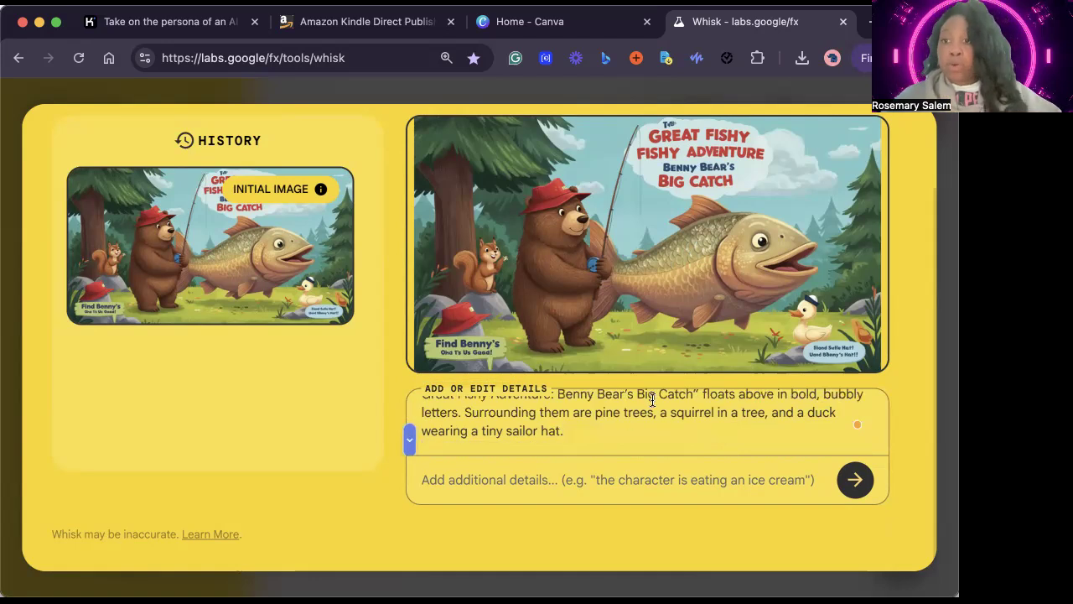
Step: Review the shortened cover description, copy all of it, and close the image editor
scroll(632, 407, up, 3)
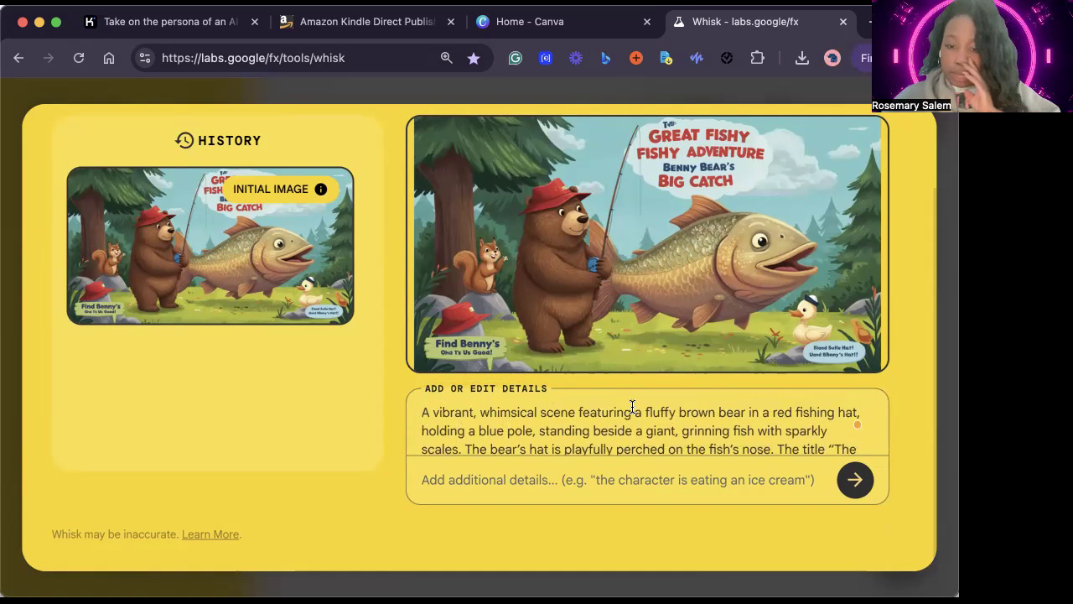
scroll(633, 406, down, 2)
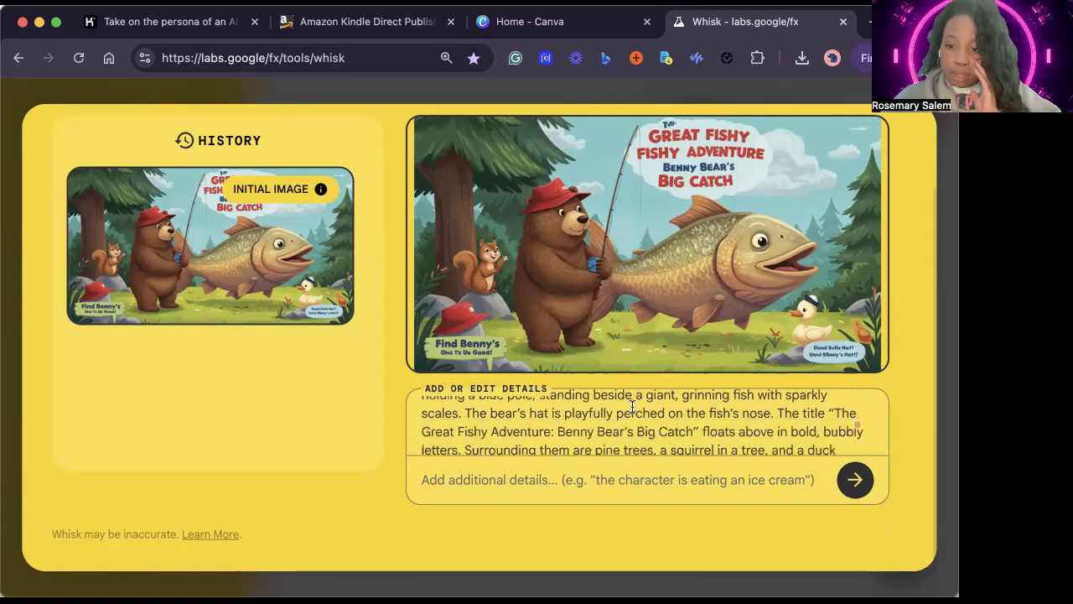
scroll(632, 407, down, 1)
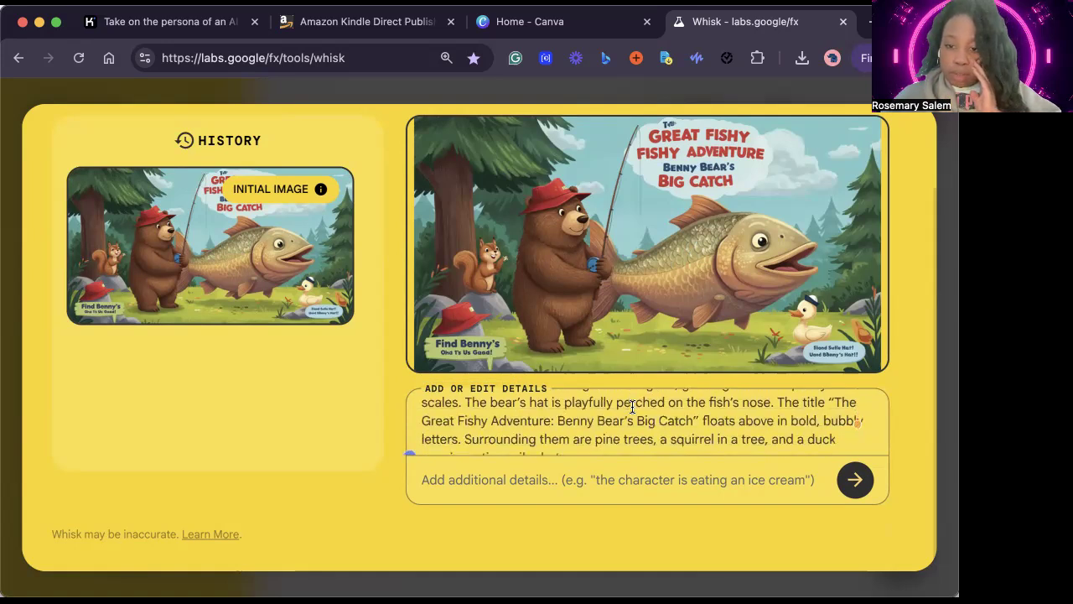
scroll(632, 406, down, 2)
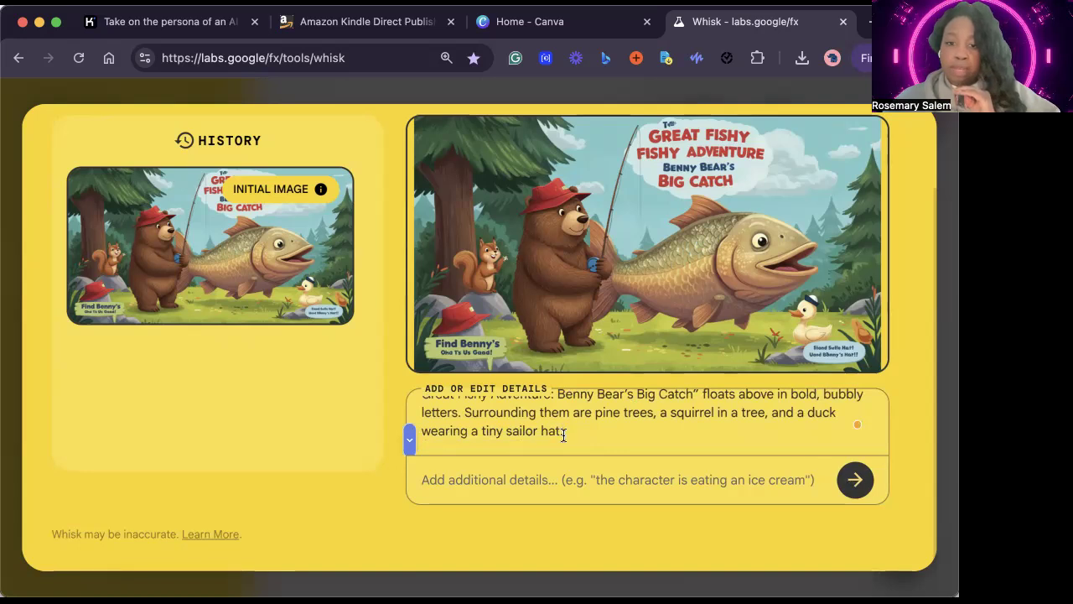
drag(565, 432, 450, 388)
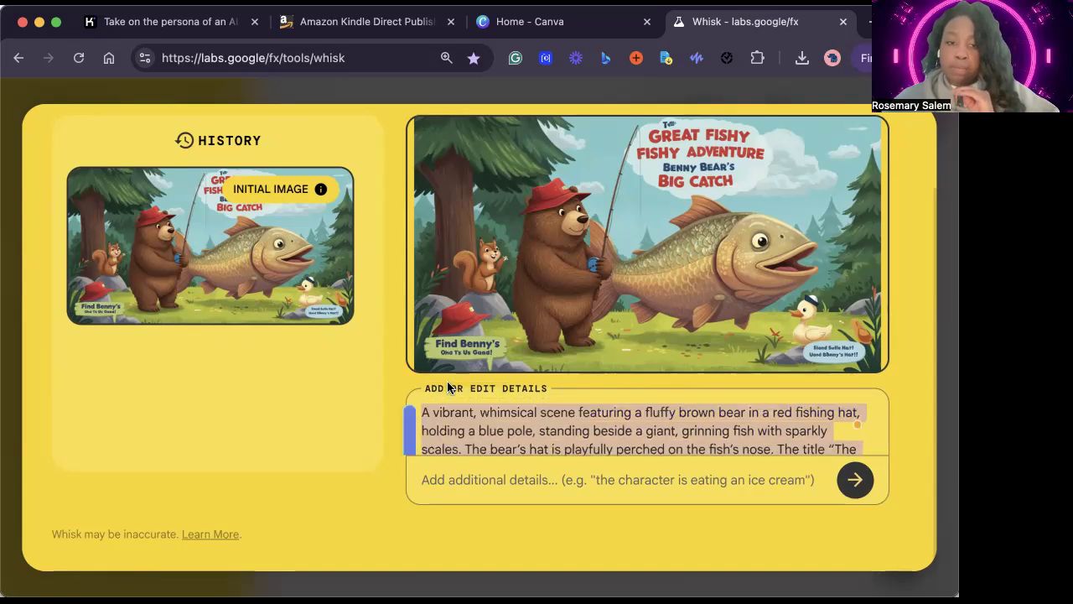
click(40, 7)
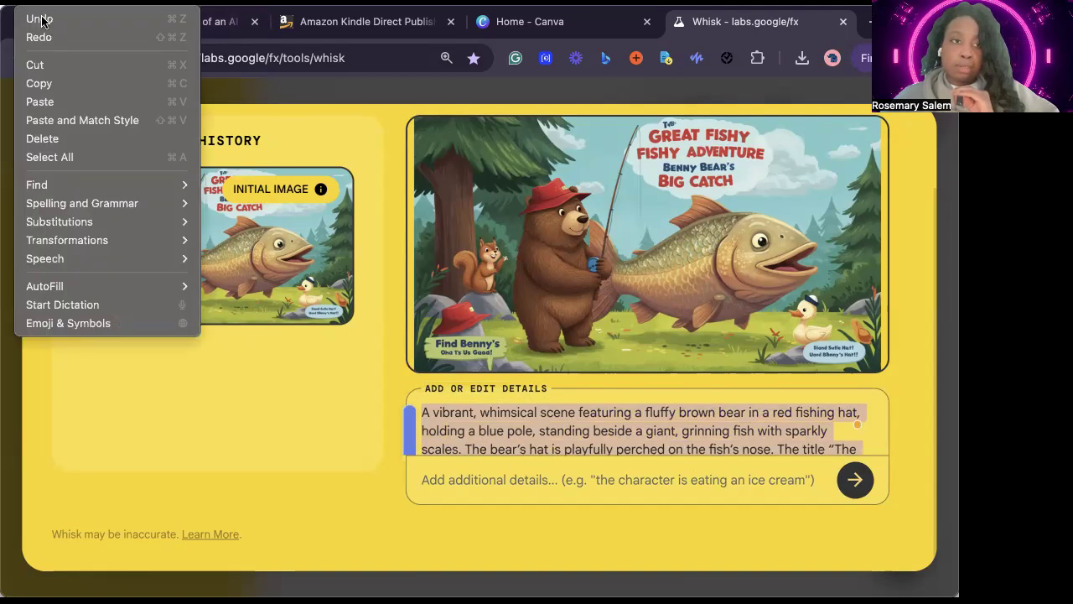
click(47, 81)
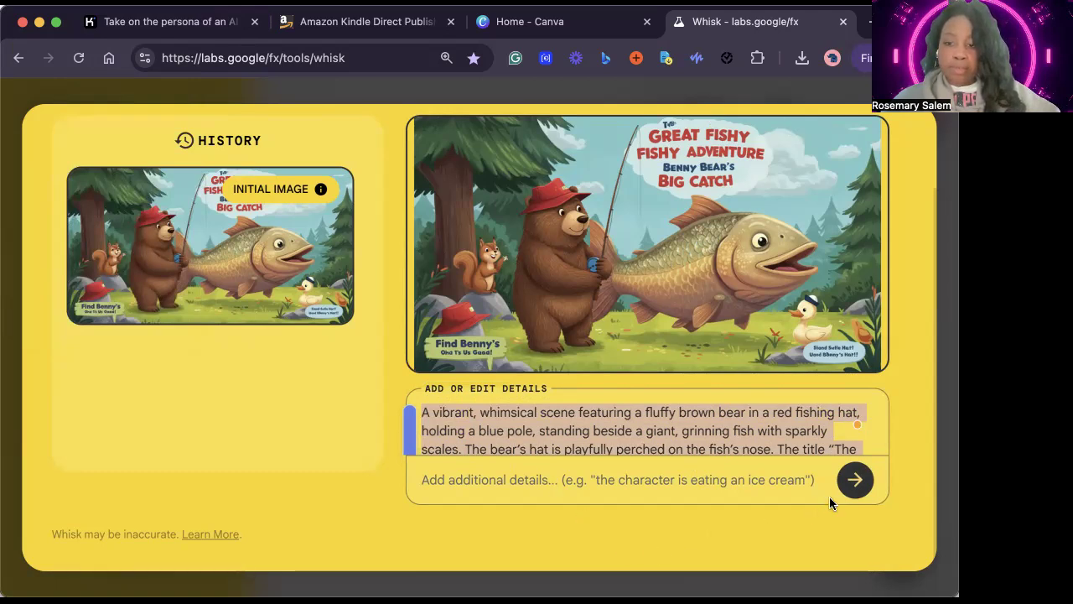
click(911, 579)
Step: Generate another scene image in the empty scene slot from the copied, shortened front cover description
mouse_move(120, 205)
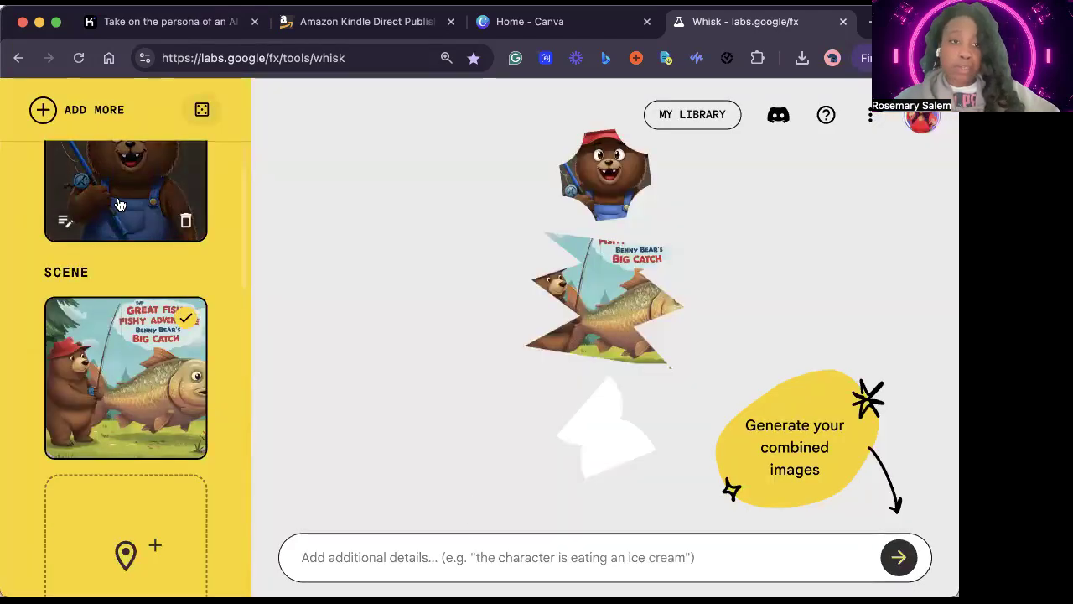
click(43, 110)
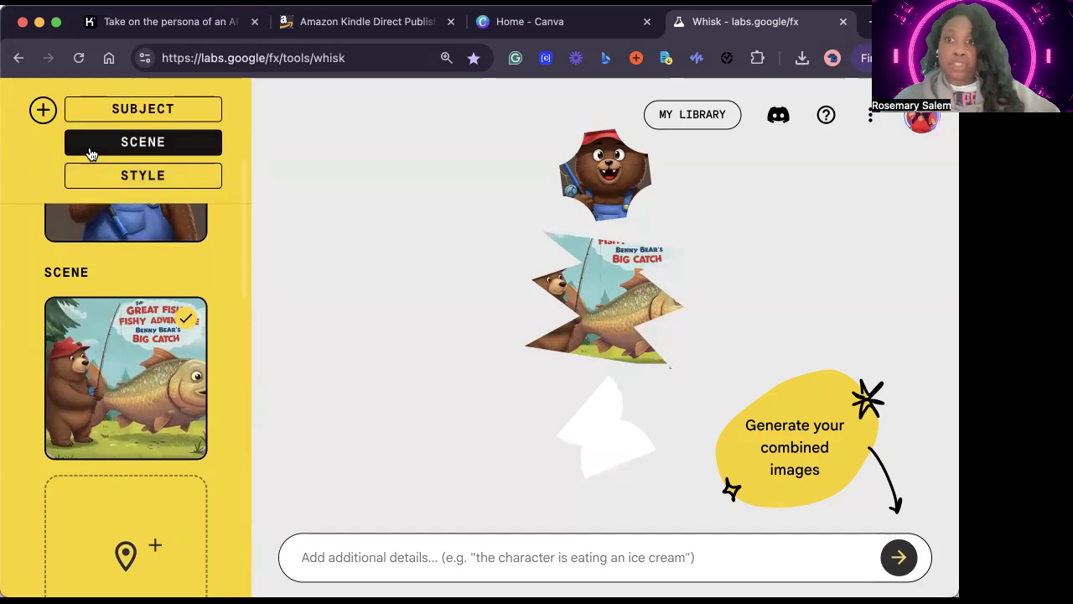
scroll(101, 161, down, 5)
scroll(134, 202, up, 5)
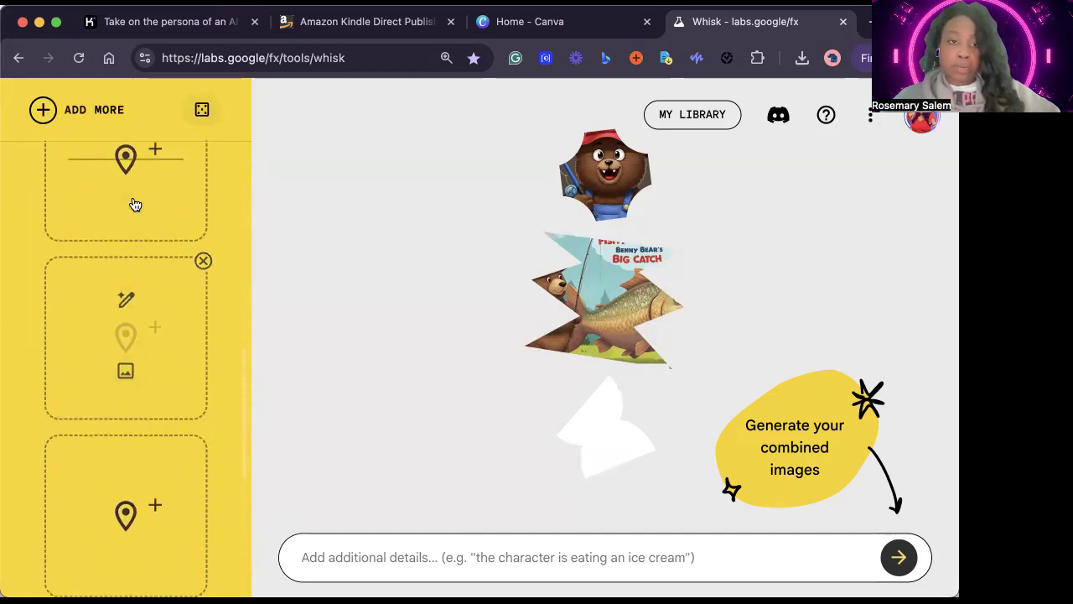
scroll(134, 202, down, 2)
click(124, 294)
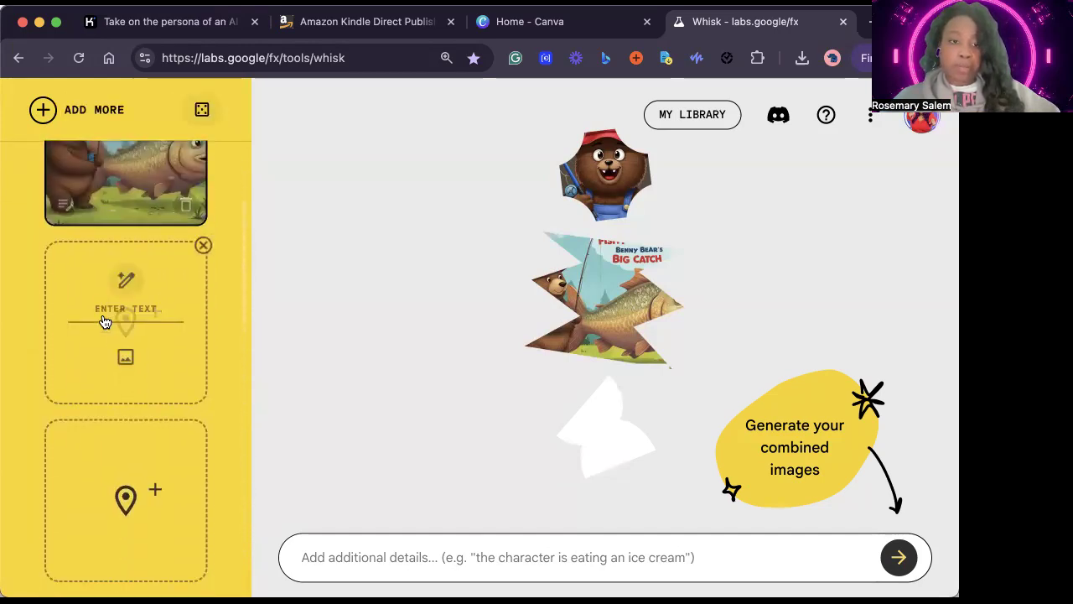
click(126, 292)
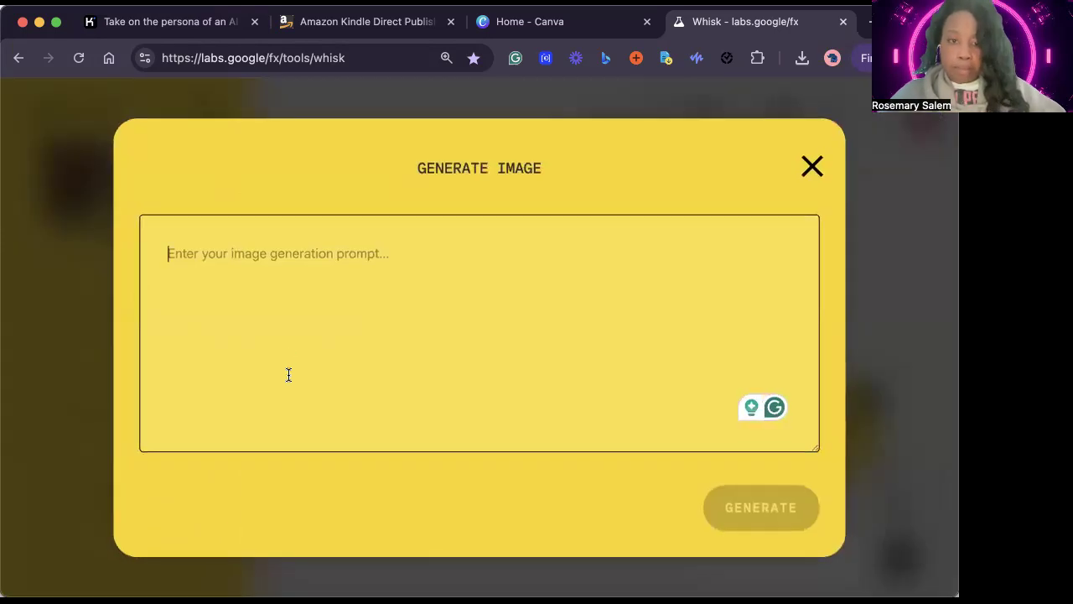
key(super+v)
key(Return)
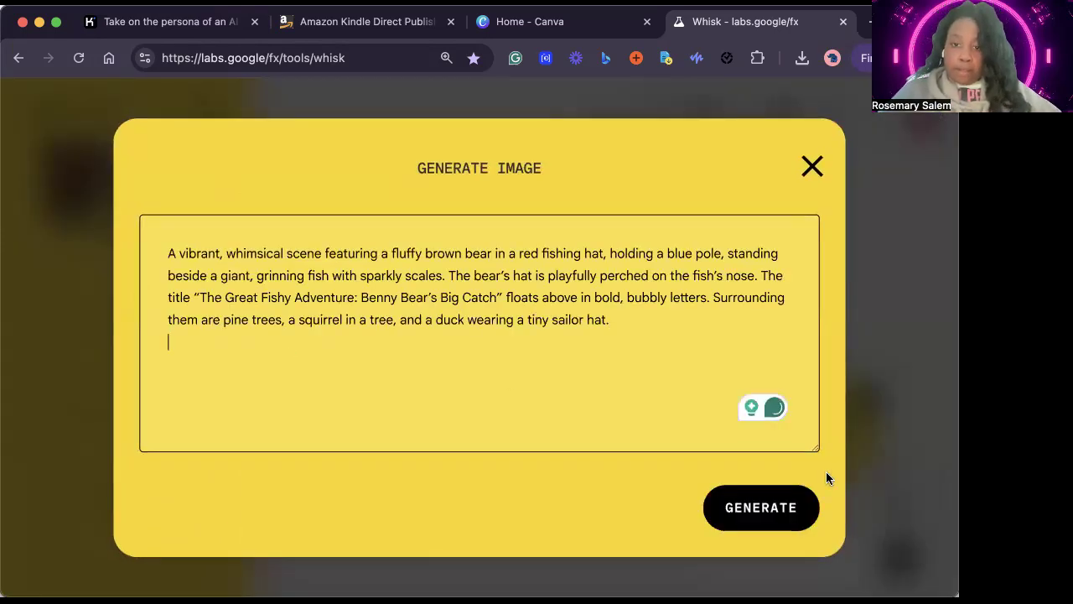
click(721, 506)
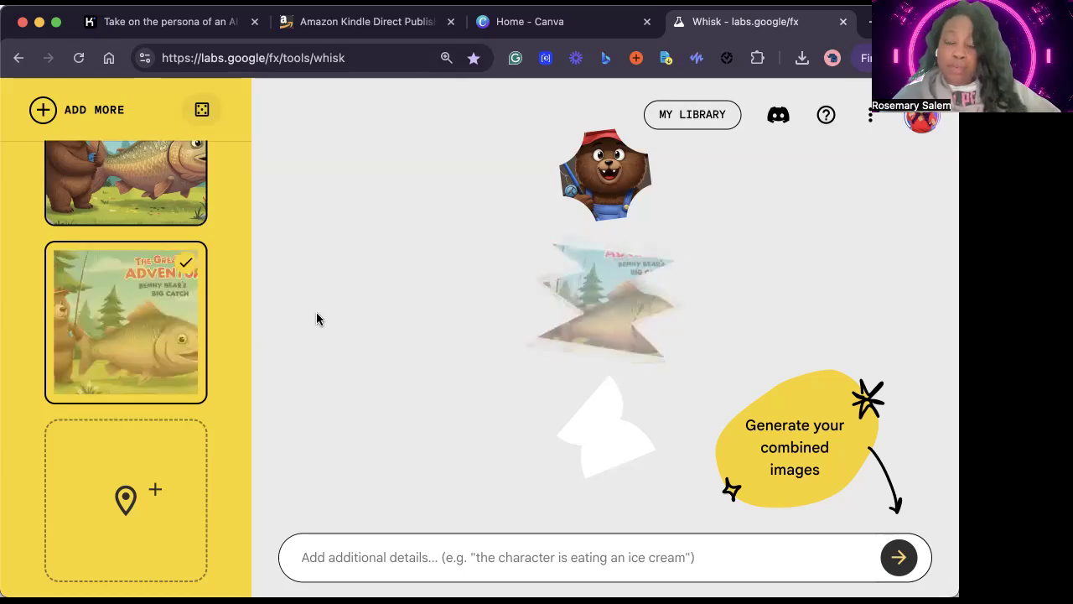
Step: Open the new cover scene's details, examine its enlarged image and description, and close the image editor
mouse_move(75, 390)
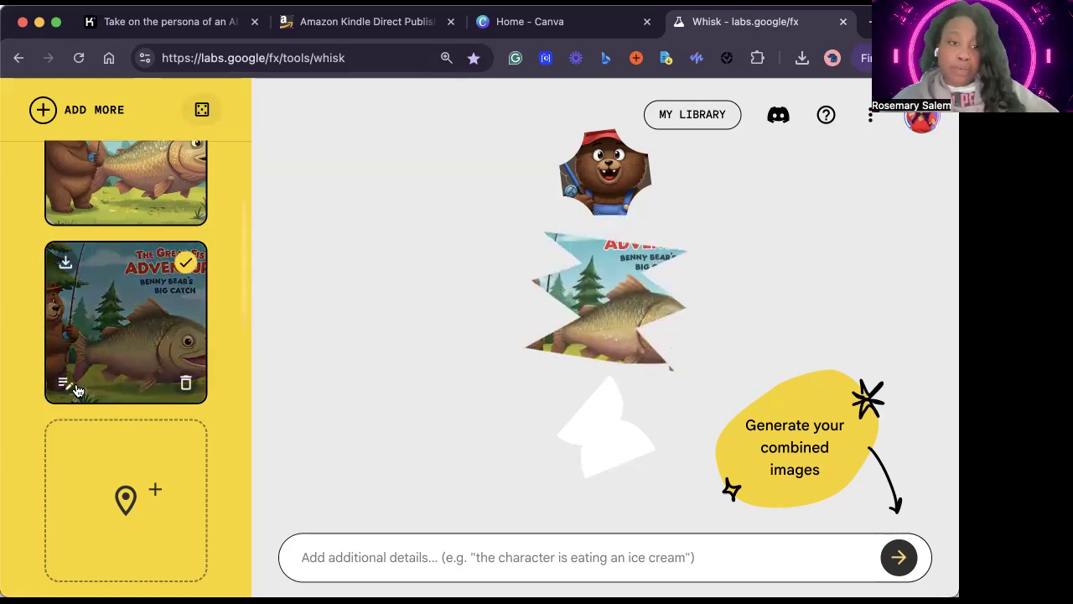
click(74, 388)
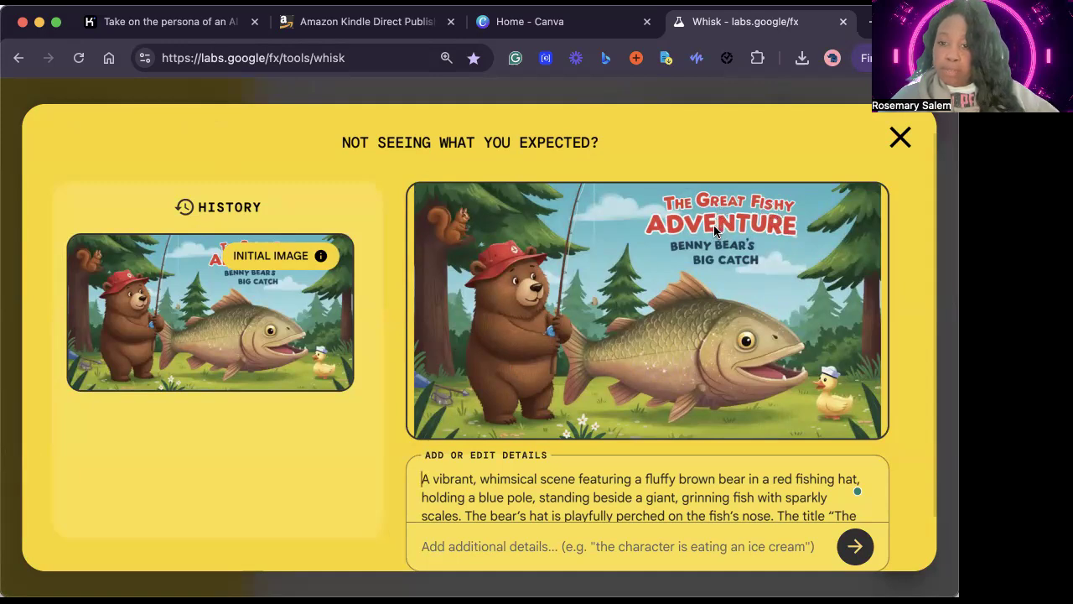
scroll(688, 324, down, 2)
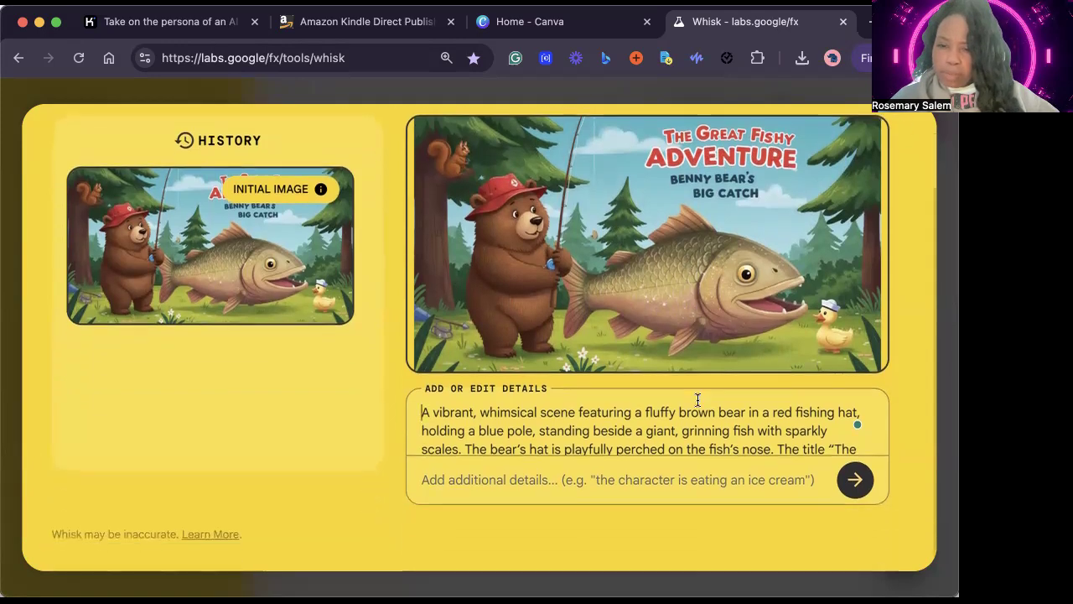
scroll(698, 400, down, 3)
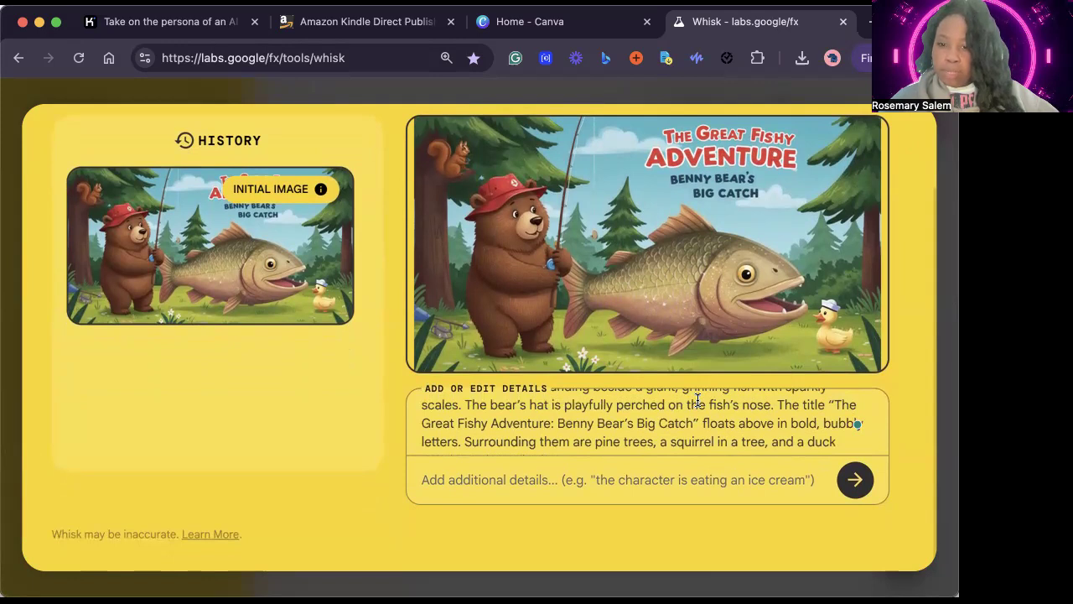
scroll(697, 400, up, 3)
scroll(708, 288, up, 2)
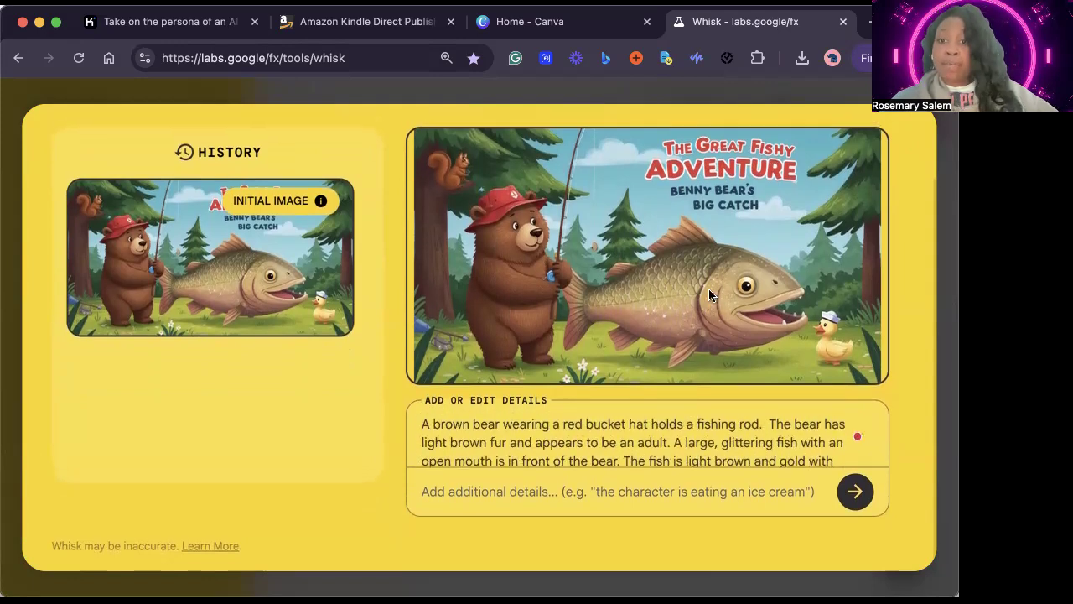
scroll(708, 294, down, 2)
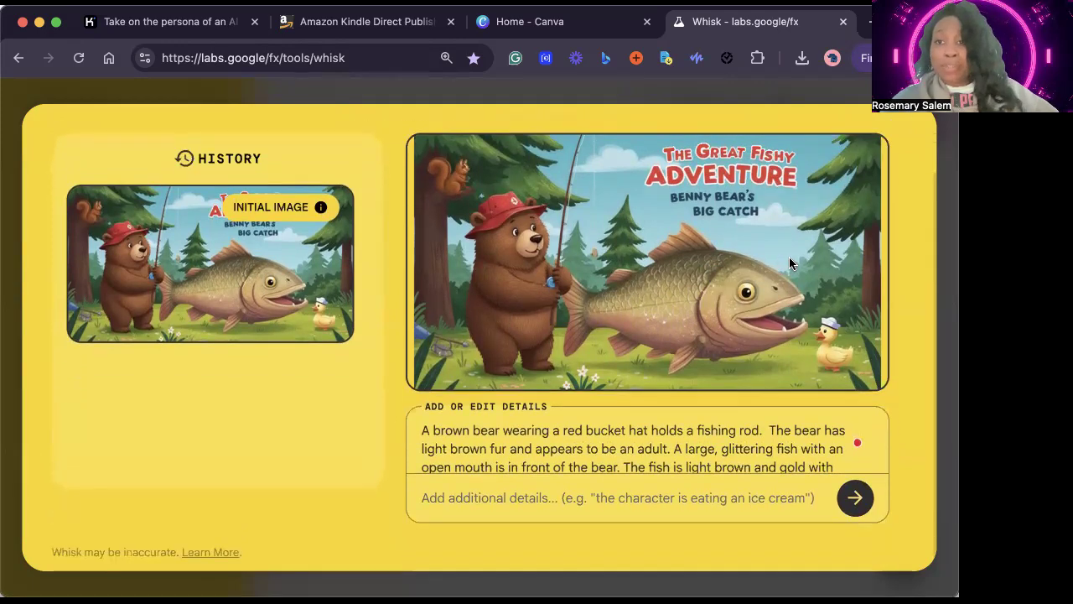
scroll(792, 252, up, 2)
click(900, 140)
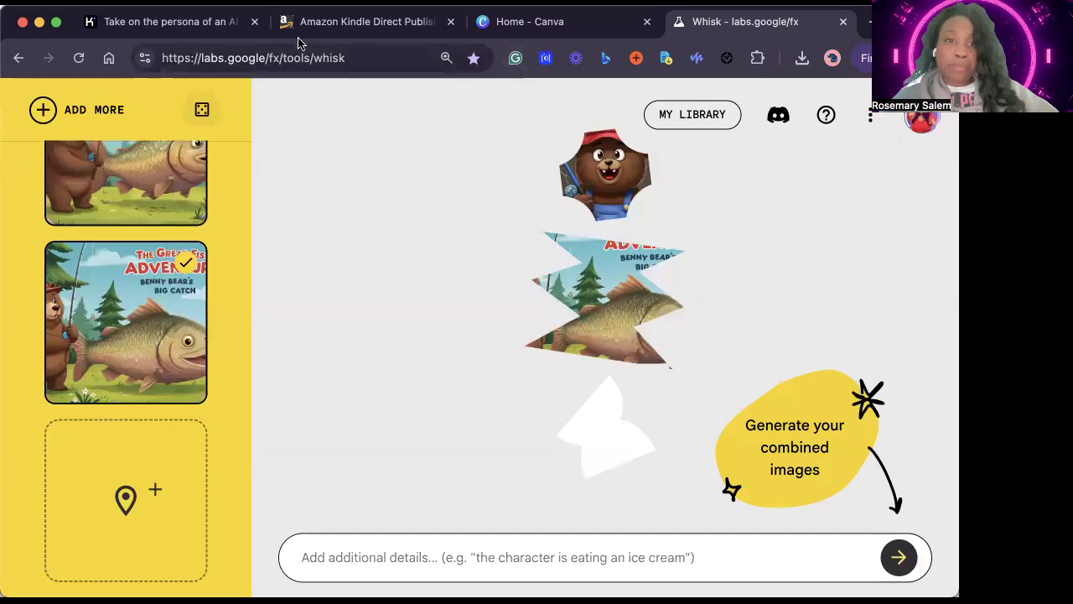
Step: Switch to the Kimi chat and copy the full paragraph under Back Cover Prompt
click(173, 22)
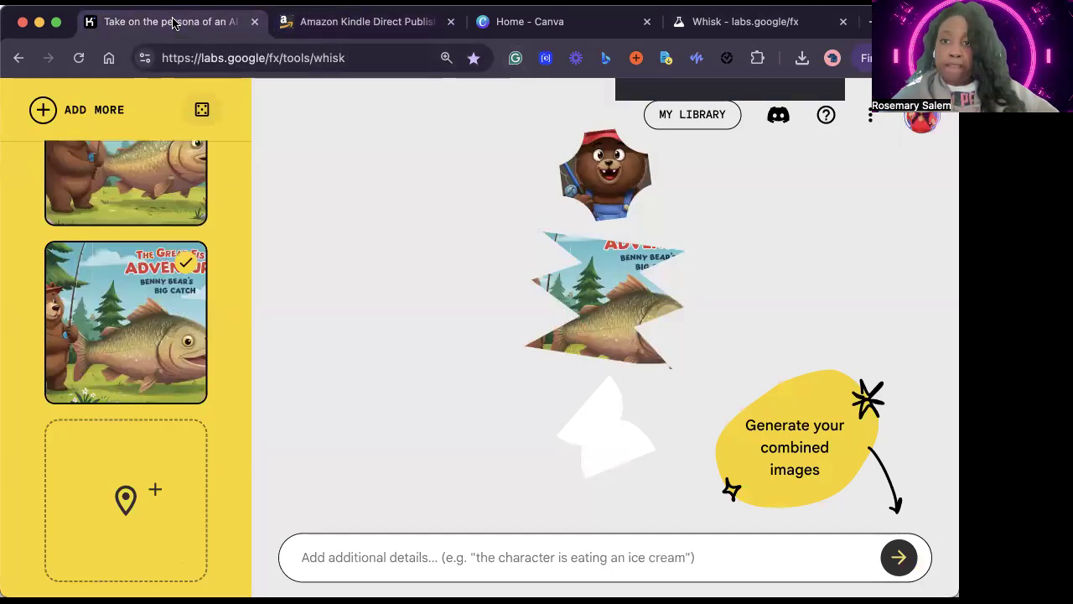
scroll(437, 302, down, 3)
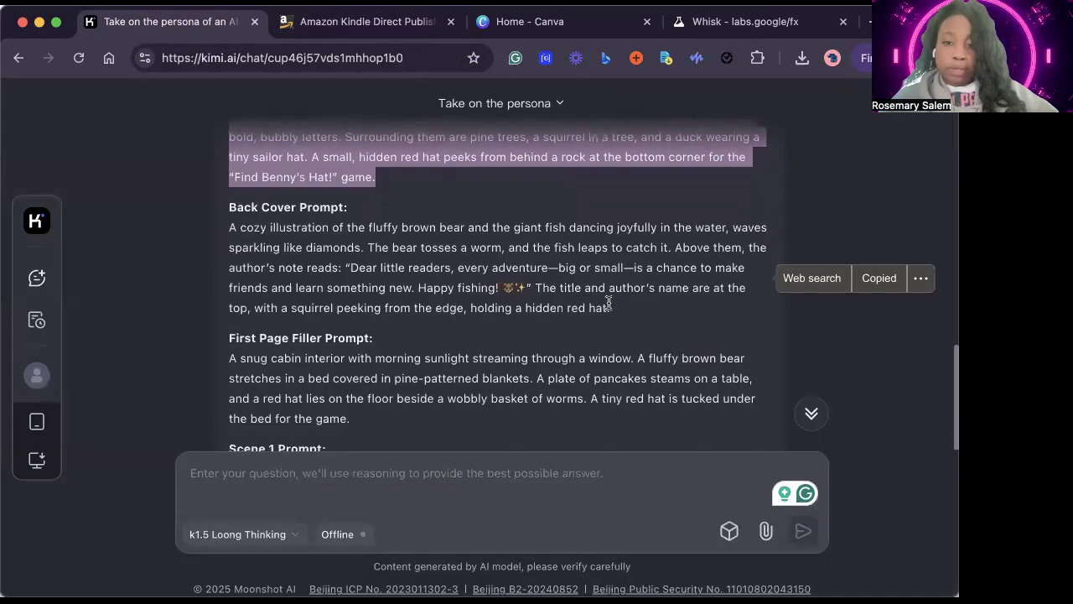
drag(612, 310, 231, 225)
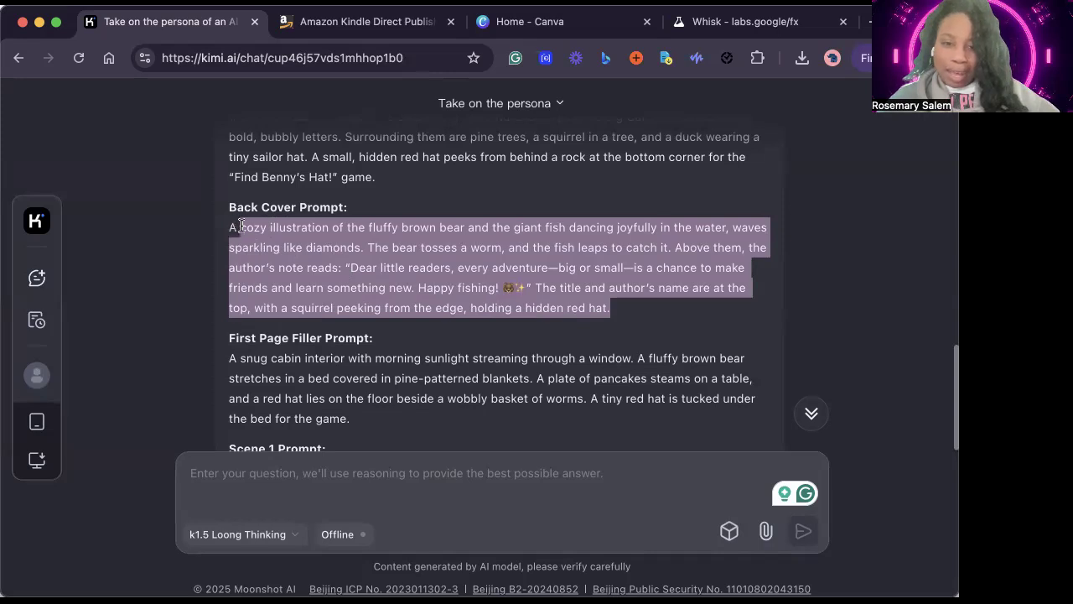
mouse_move(245, 227)
mouse_down()
mouse_move(370, 259)
mouse_move(204, 209)
mouse_move(225, 232)
mouse_up()
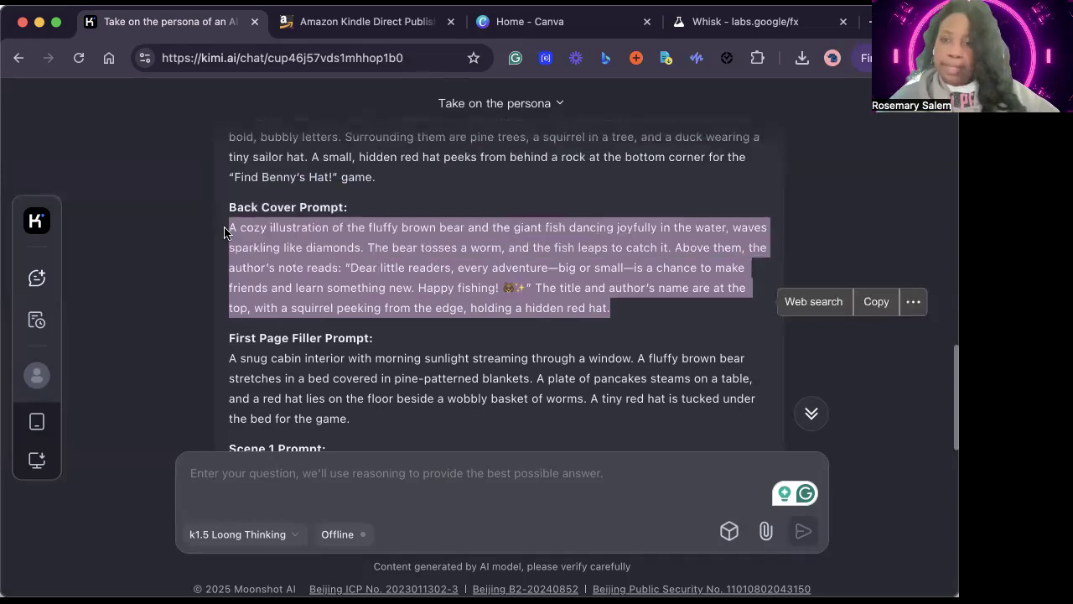
click(872, 307)
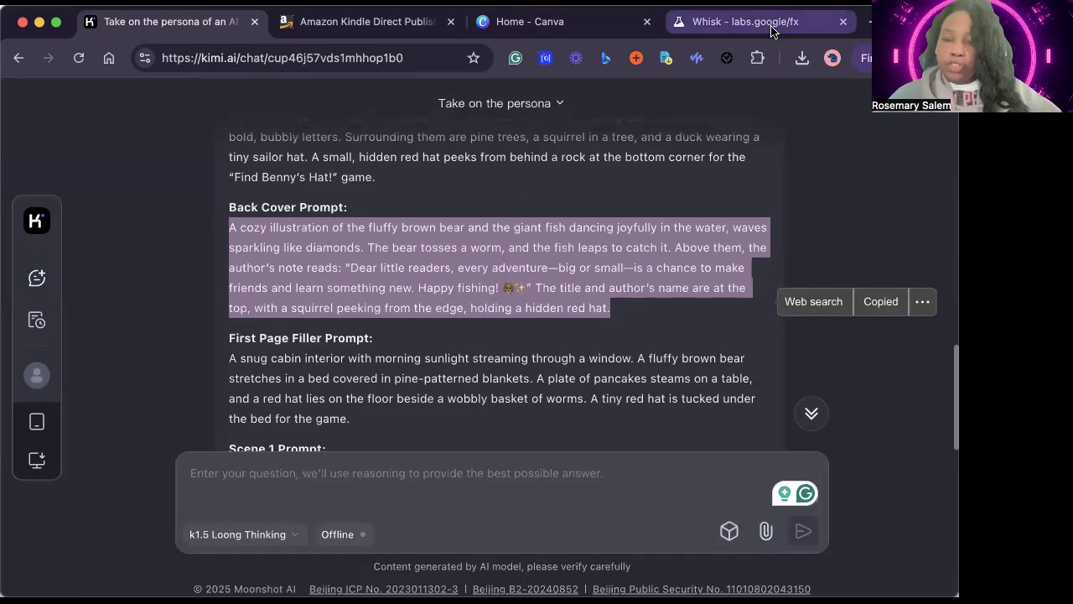
Step: Switch to Whisk, paste the back cover prompt into a new scene image prompt, and remove the bear emoji
click(737, 22)
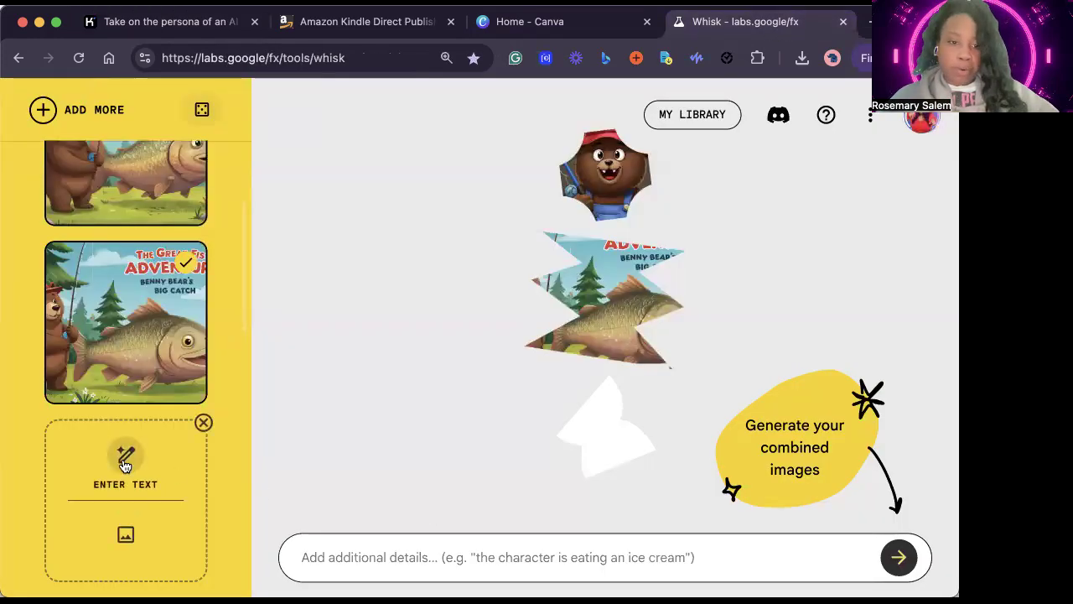
click(125, 465)
text(v)
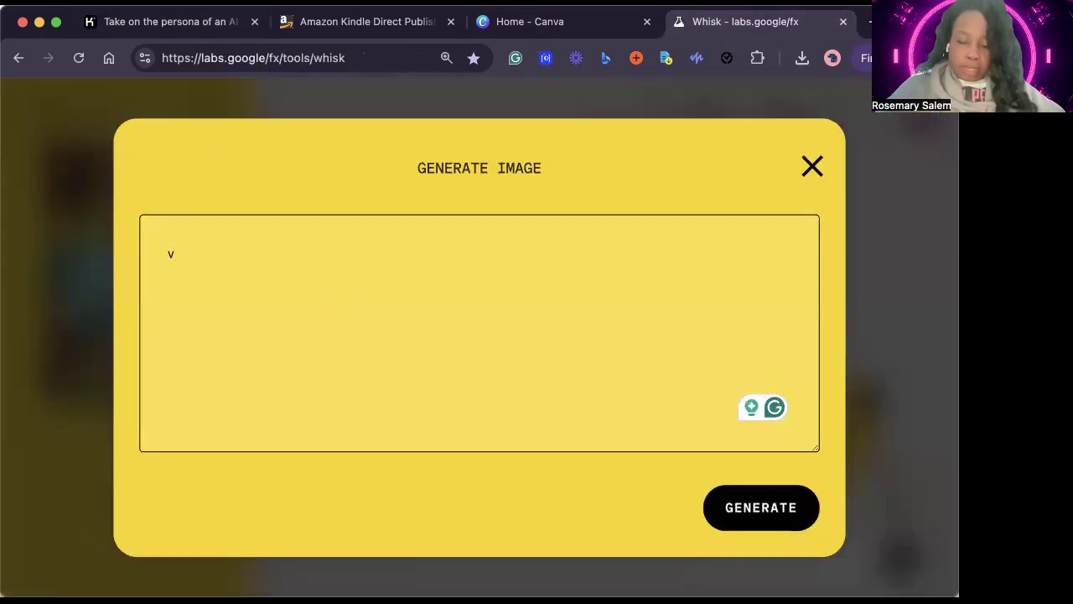
key(BackSpace)
key(super+v)
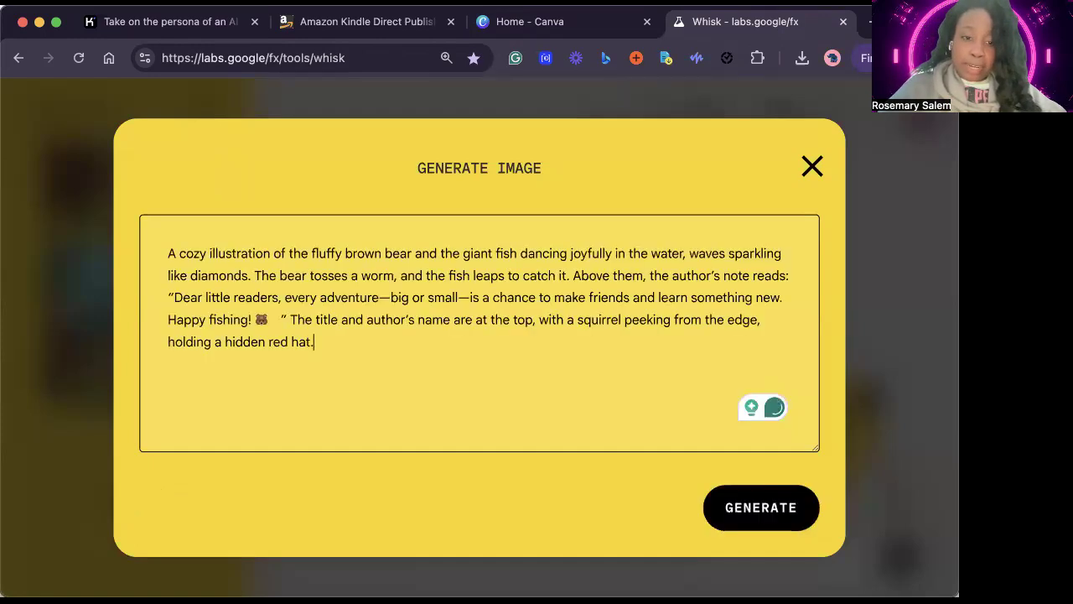
double_click(261, 320)
key(BackSpace)
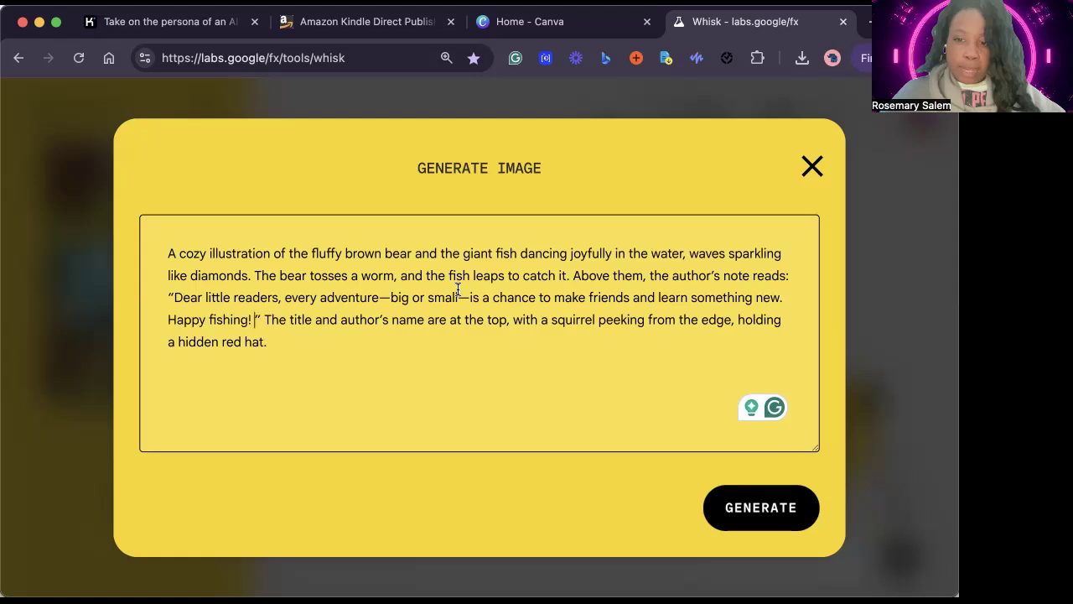
Step: Delete everything after "the fish leaps to catch it." from the prompt and generate the back cover scene image
drag(575, 273, 260, 320)
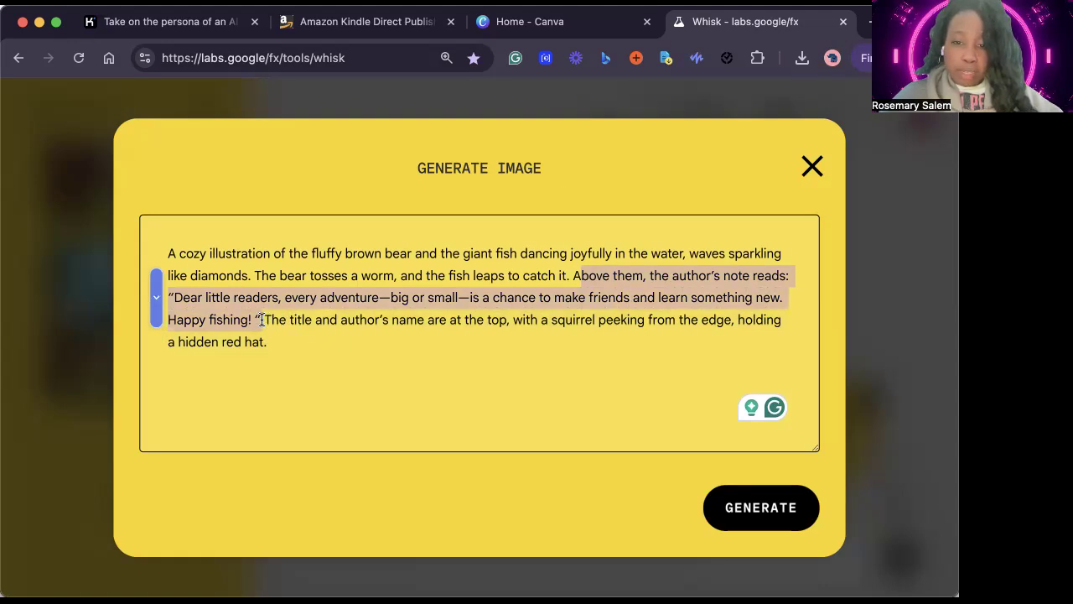
drag(263, 320, 293, 337)
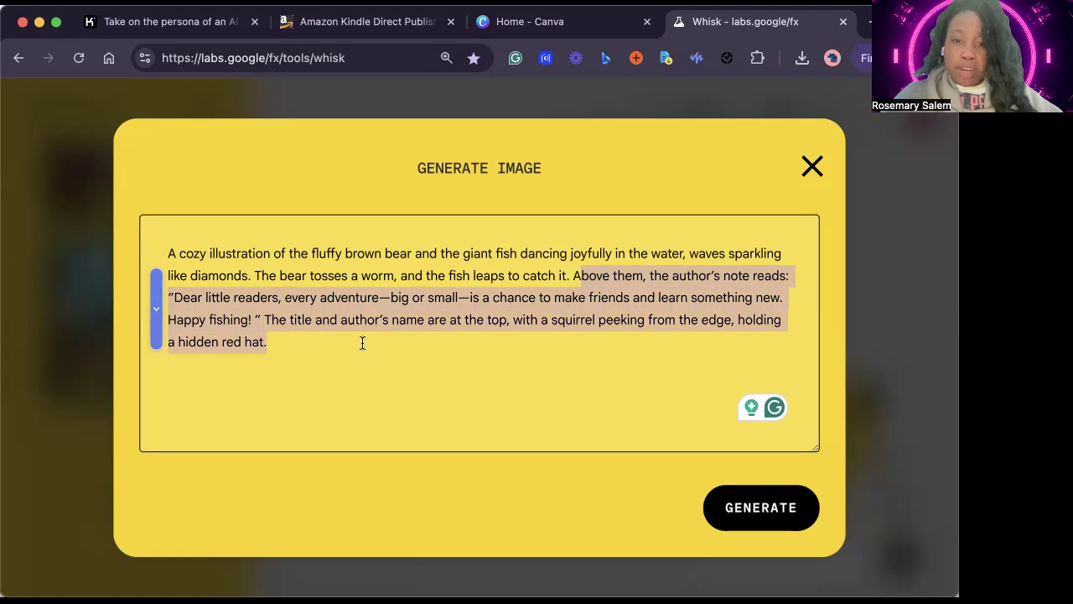
click(636, 347)
drag(574, 277, 623, 340)
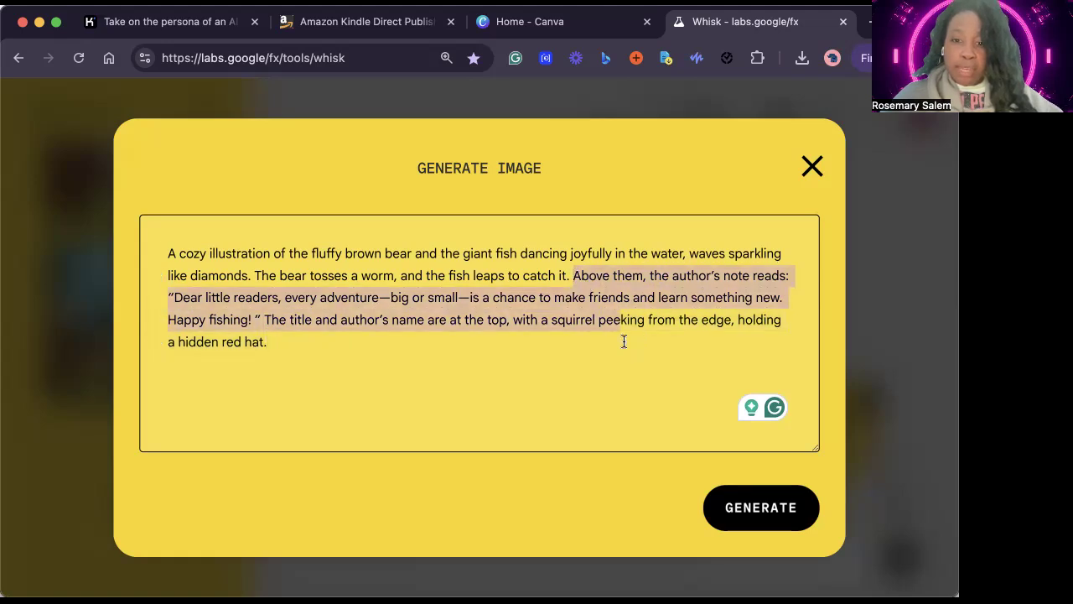
key(BackSpace)
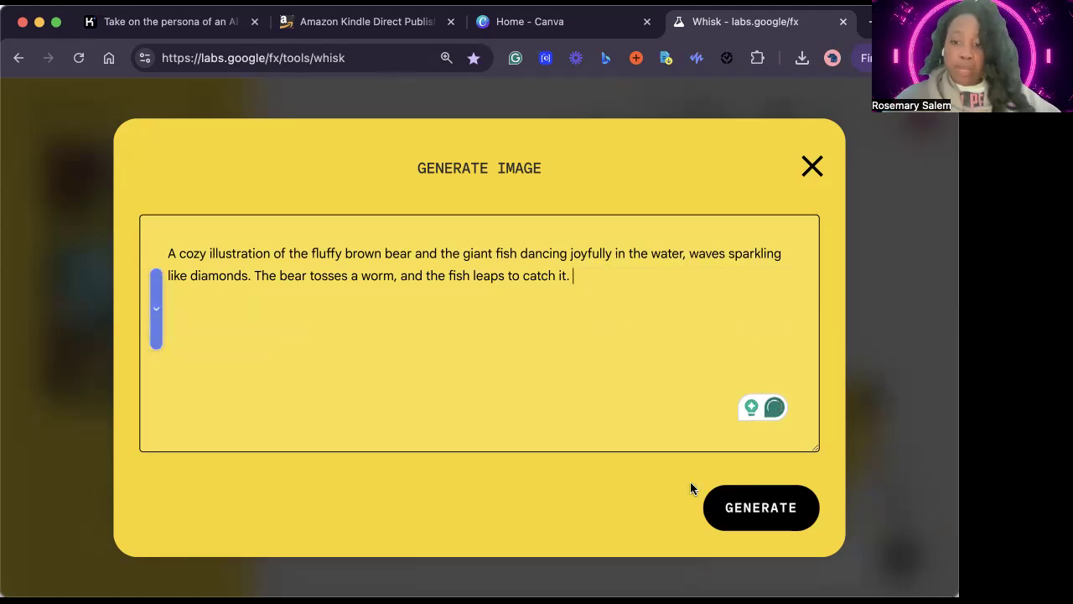
click(732, 513)
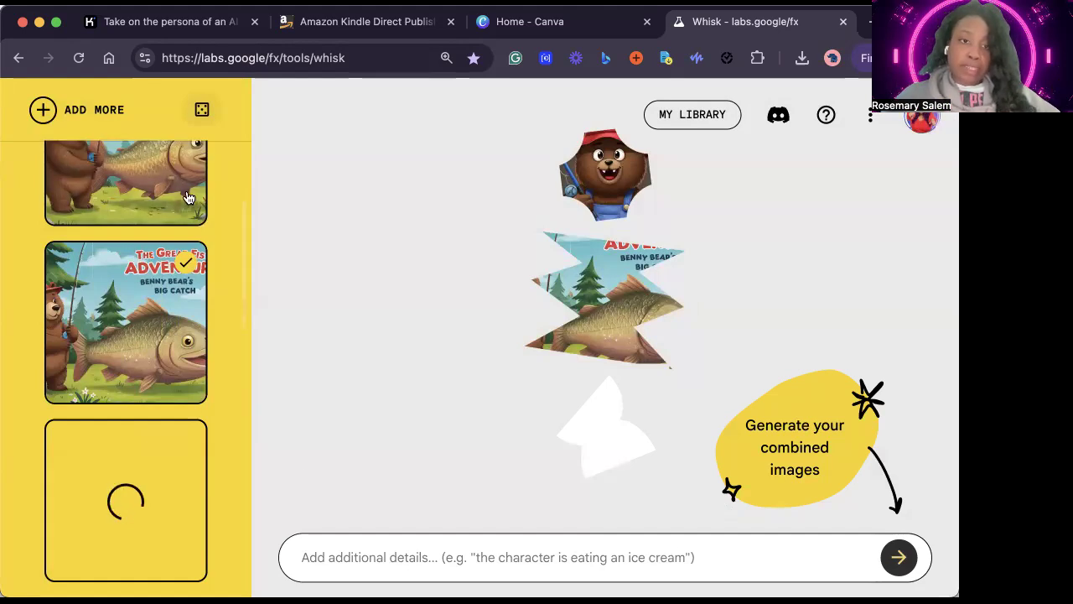
Step: Deselect the newly generated back cover scene with the bear and fish in the waves
scroll(187, 198, up, 3)
scroll(227, 201, down, 5)
scroll(227, 201, down, 3)
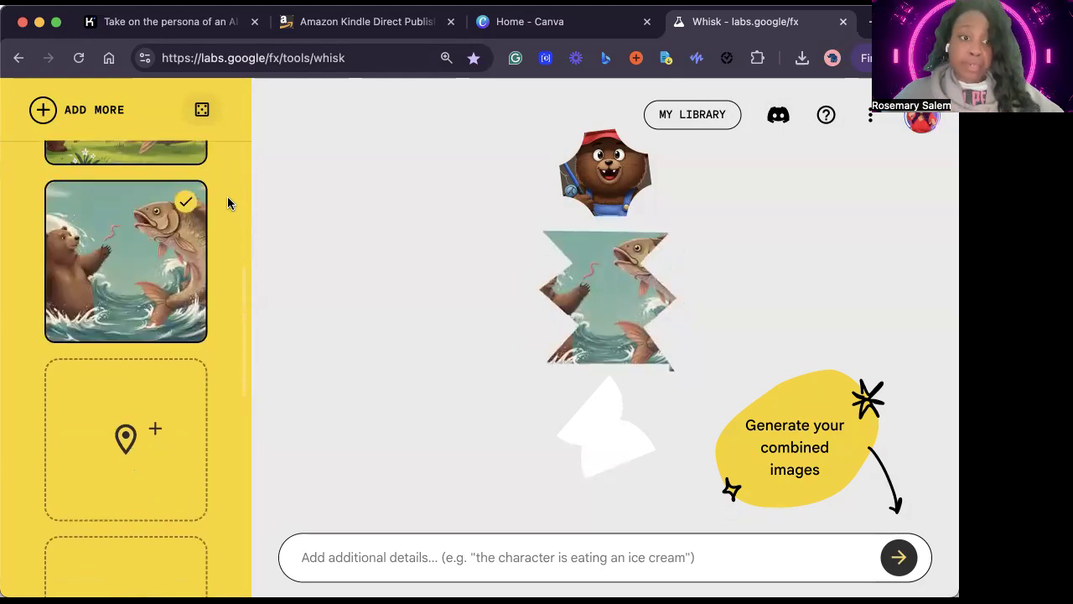
mouse_move(163, 290)
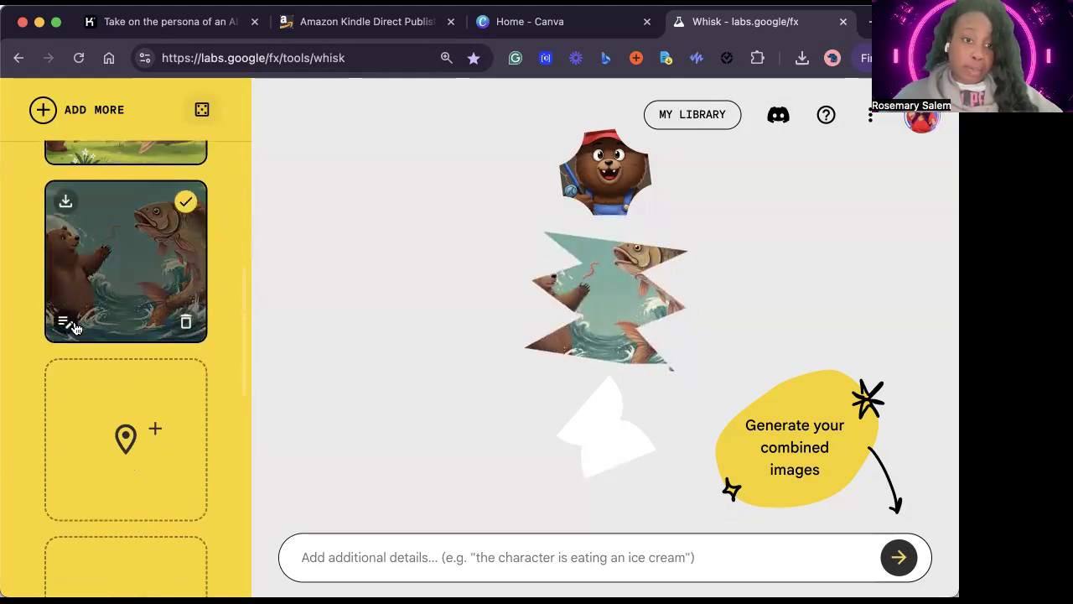
scroll(108, 247, up, 2)
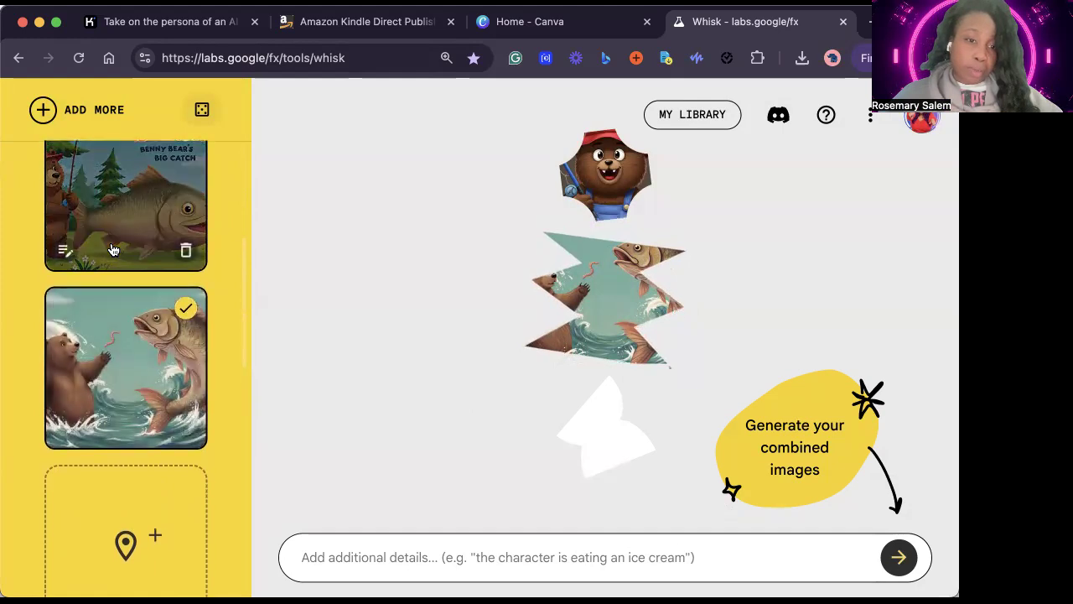
click(108, 412)
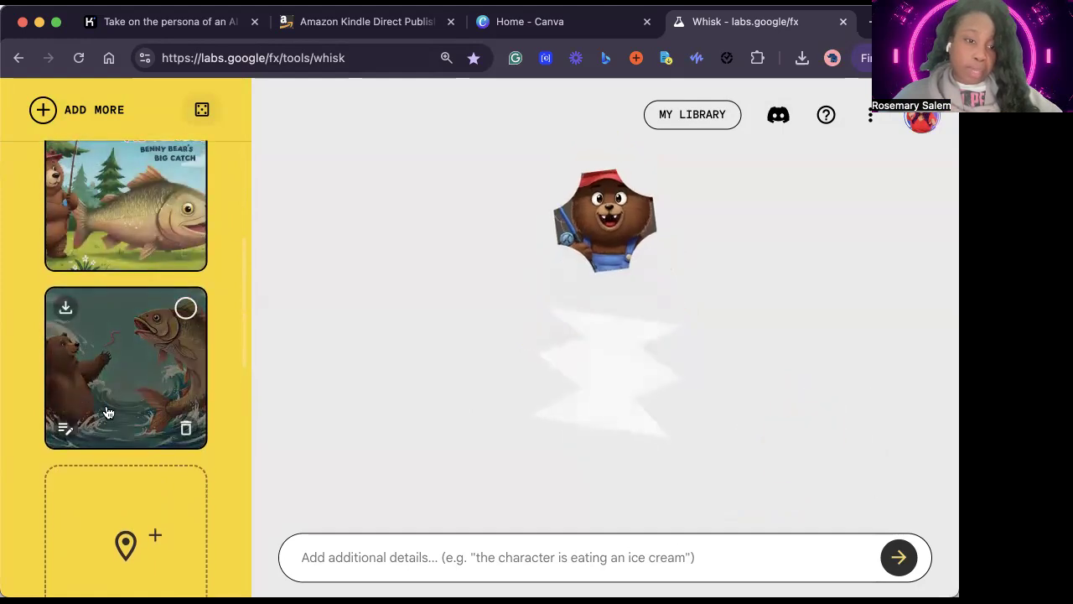
Step: Open the back cover and front cover scenes in turn to compare their enlarged illustrations and details
click(66, 427)
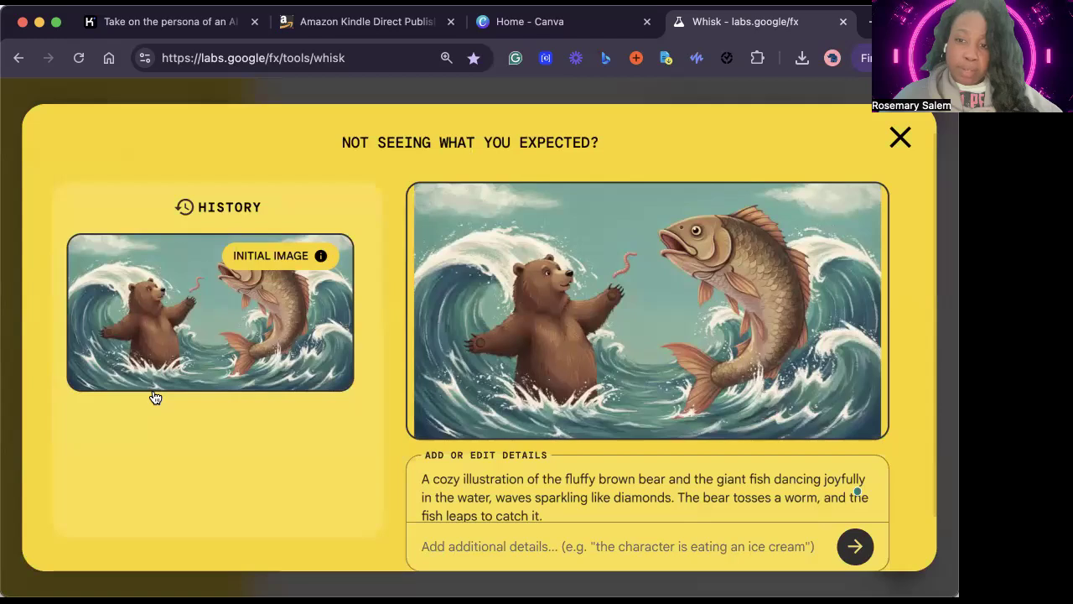
click(898, 142)
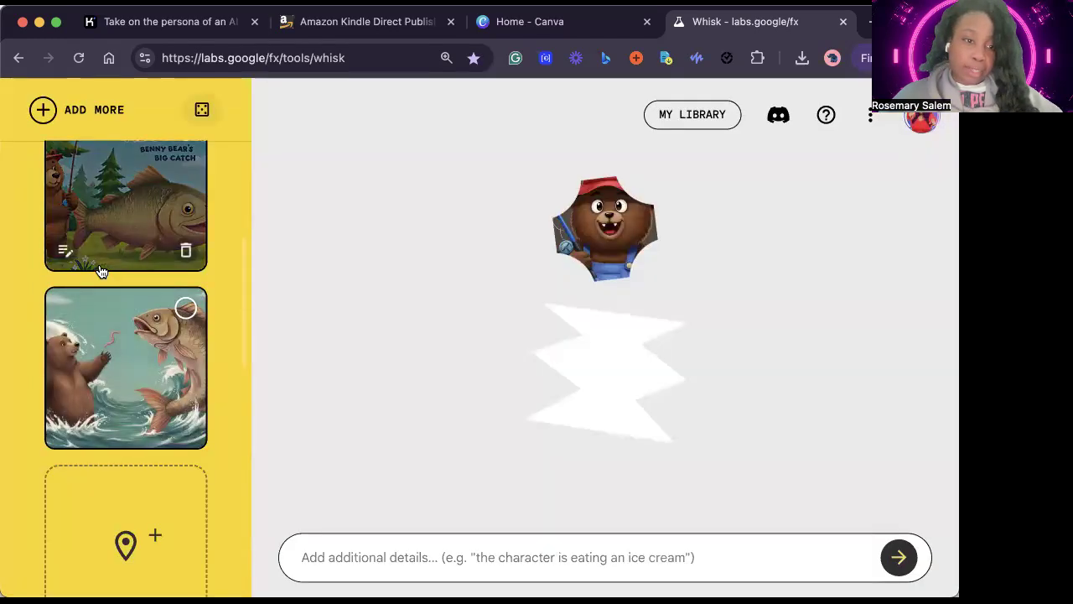
click(65, 252)
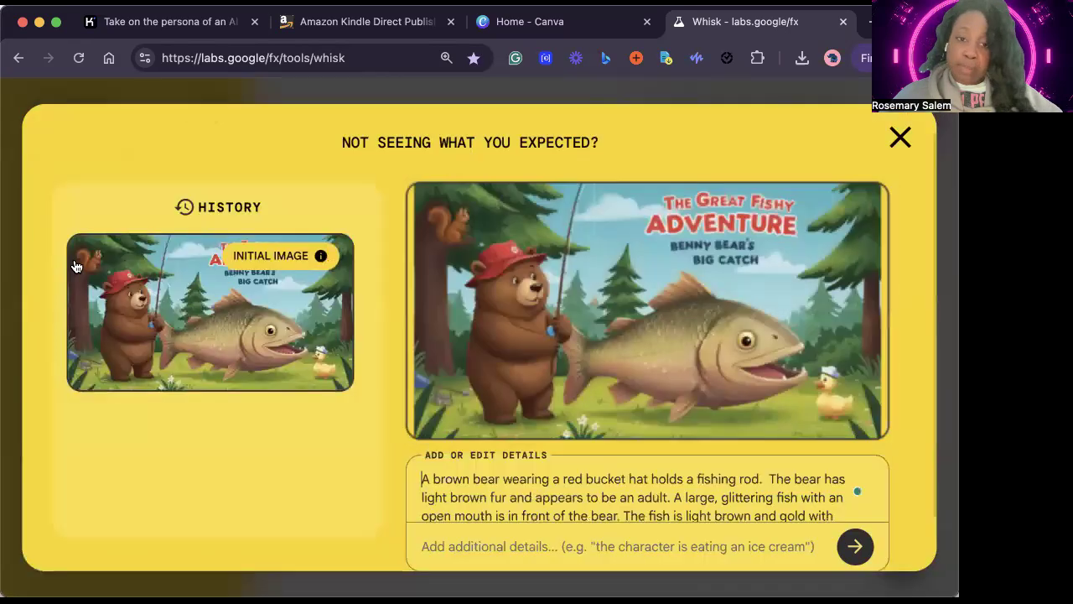
click(901, 137)
mouse_move(168, 387)
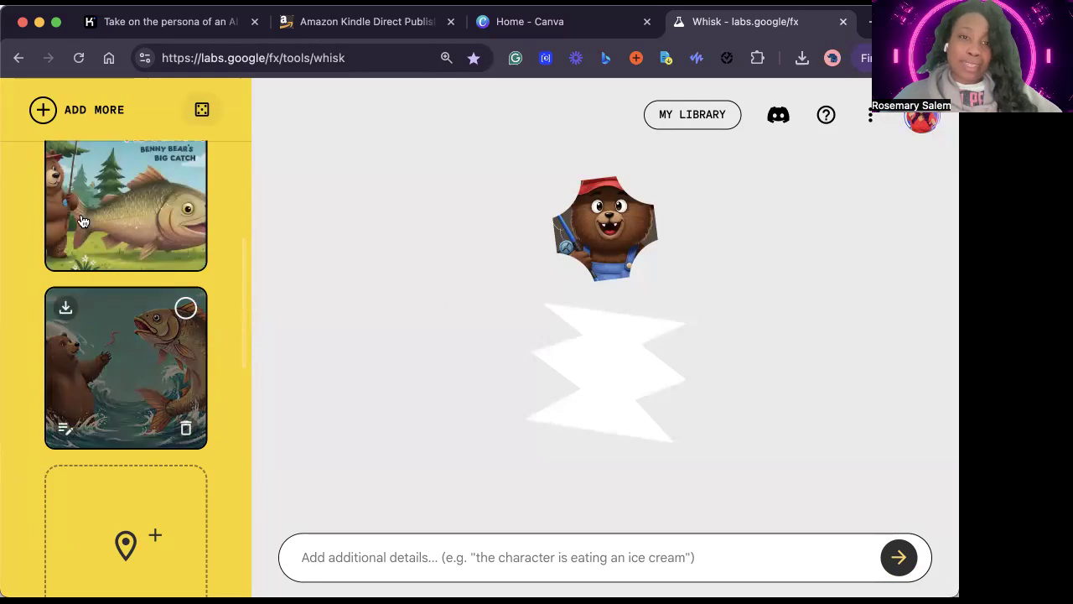
scroll(100, 294, down, 2)
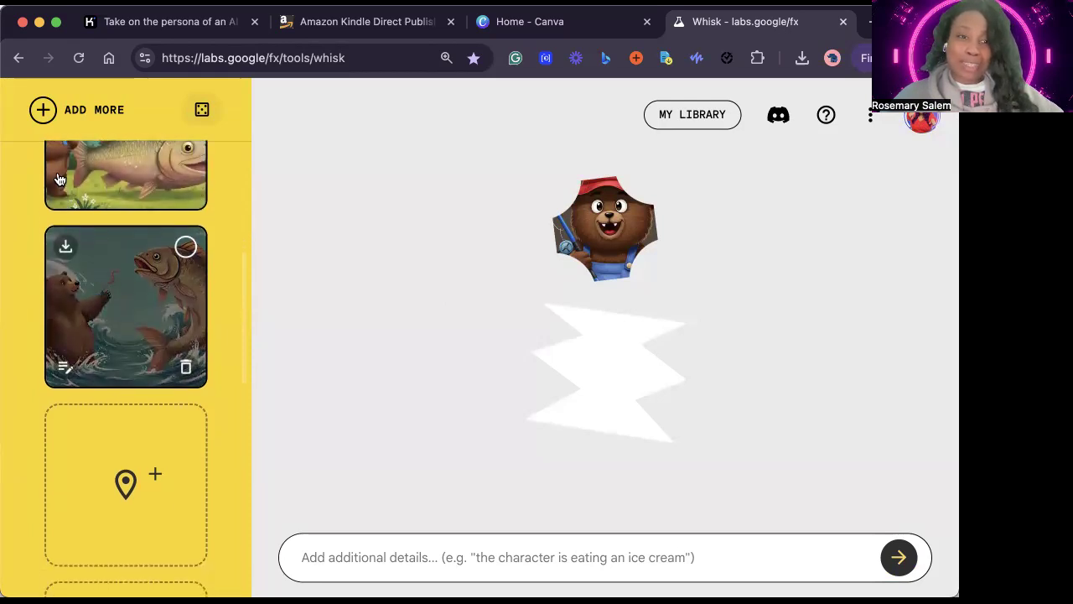
click(42, 112)
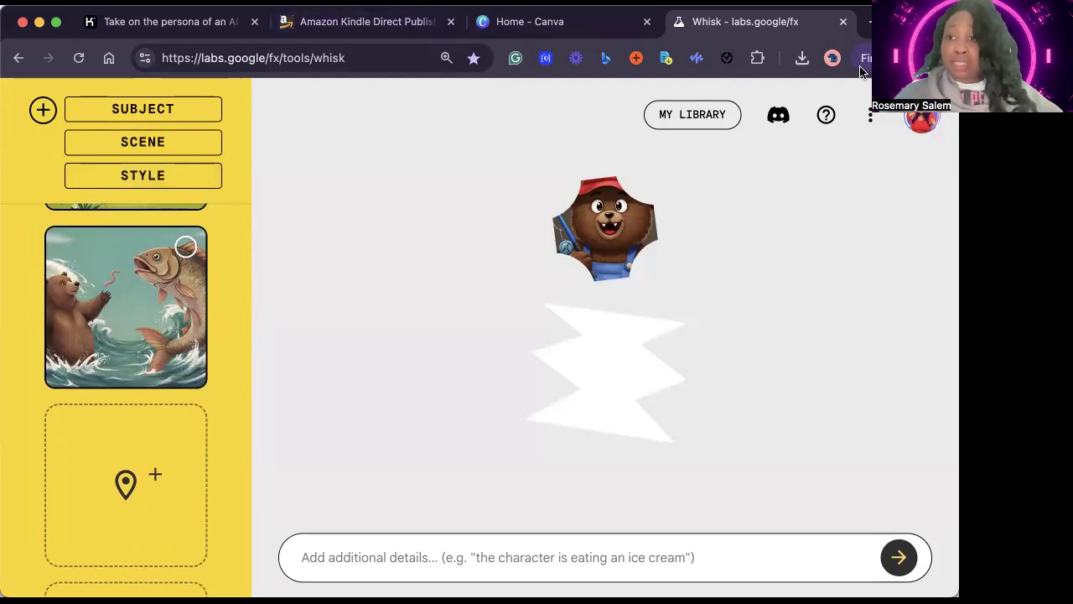
Step: Switch to the Kimi chat and copy the full paragraph under First Page Filler Prompt
click(210, 22)
scroll(351, 329, down, 2)
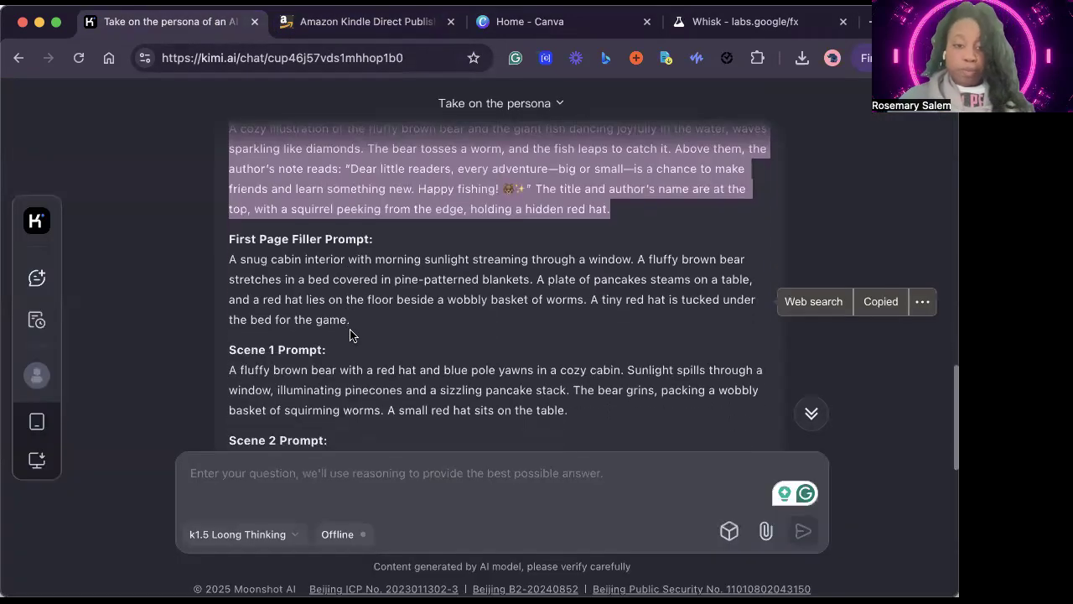
click(228, 253)
drag(224, 261, 369, 323)
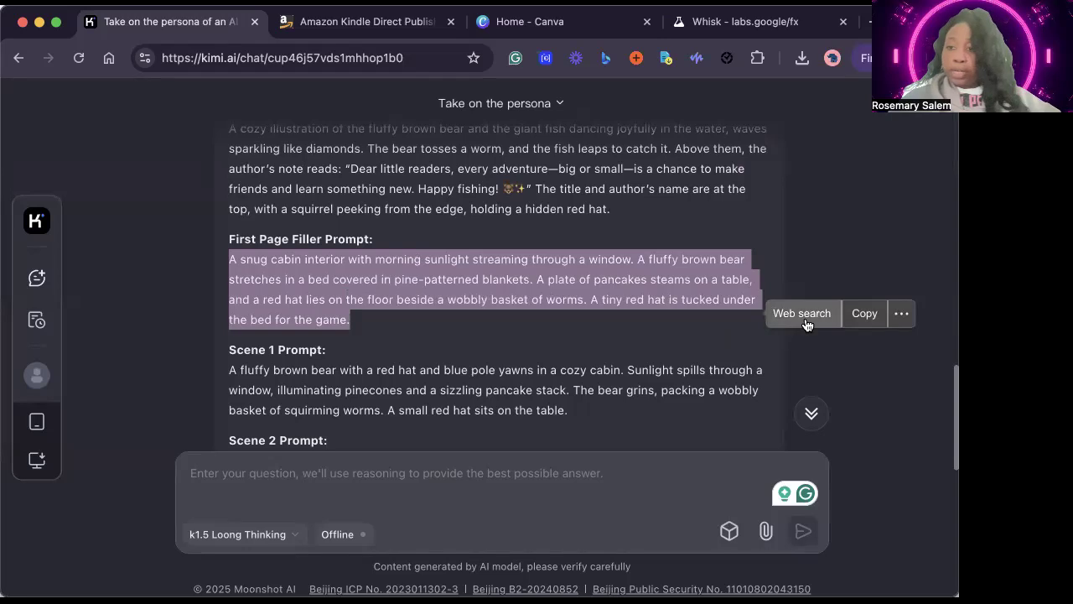
click(864, 313)
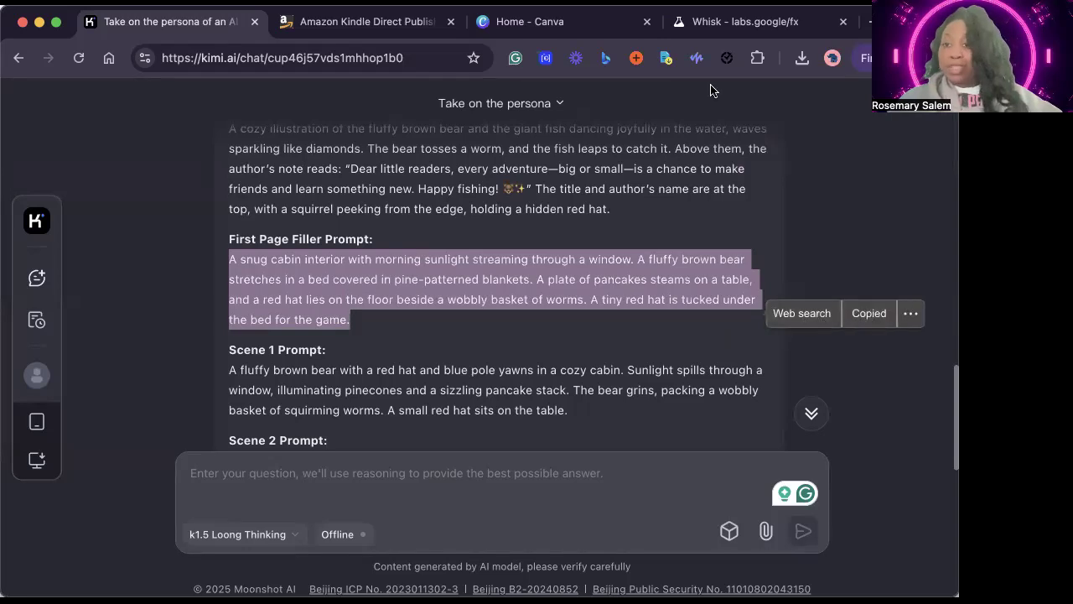
Step: Switch to Whisk and make the front cover the selected scene instead of the back cover
click(711, 28)
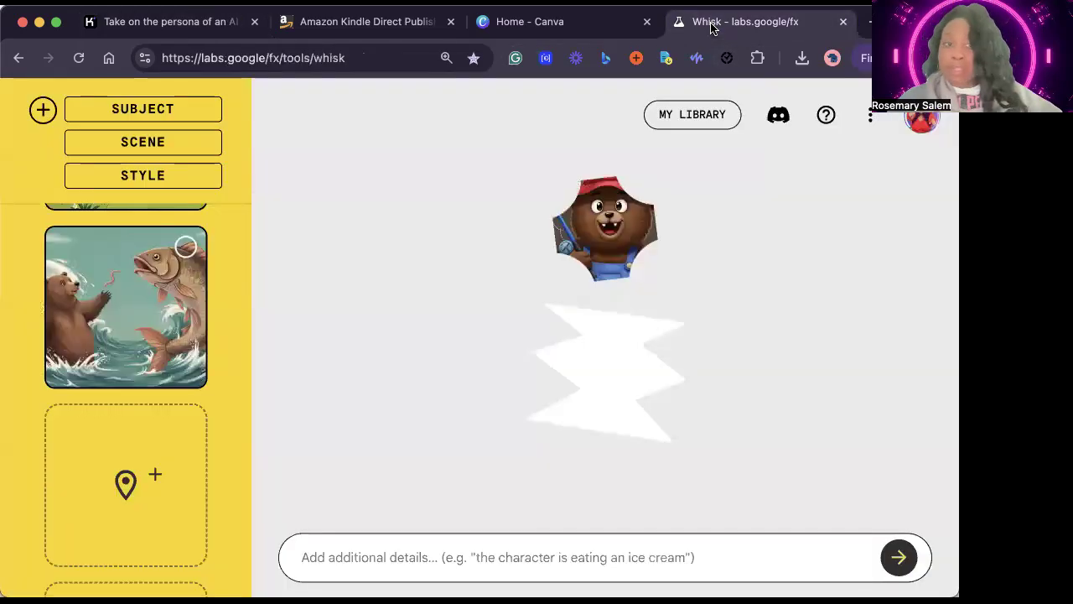
scroll(126, 347, up, 2)
click(126, 361)
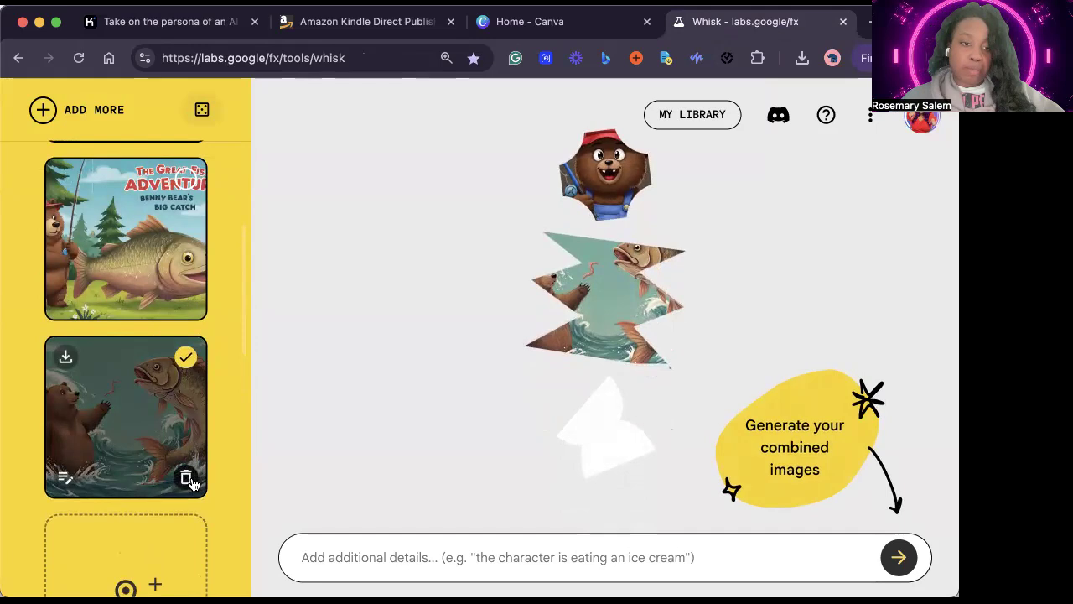
click(185, 358)
click(185, 180)
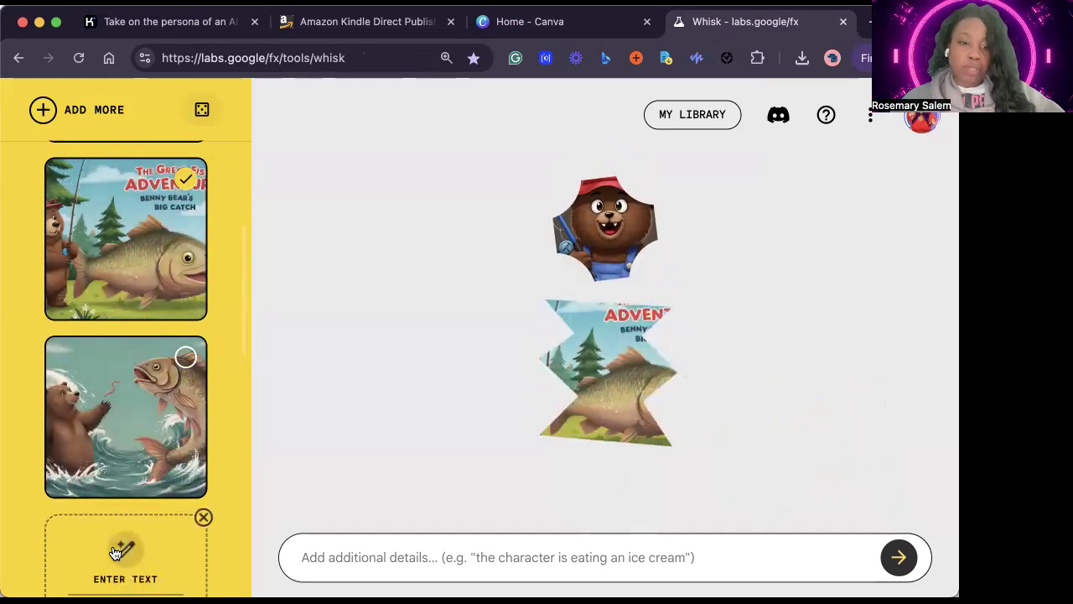
Step: Generate a new scene image from the copied first page filler prompt and view the result enlarged
click(117, 551)
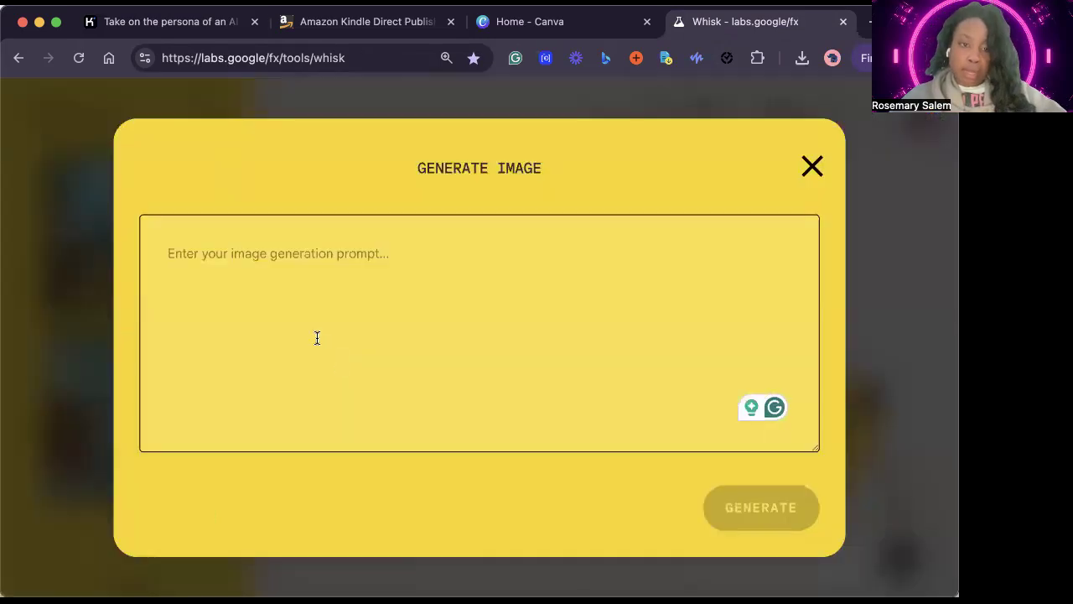
key(super+v)
click(788, 509)
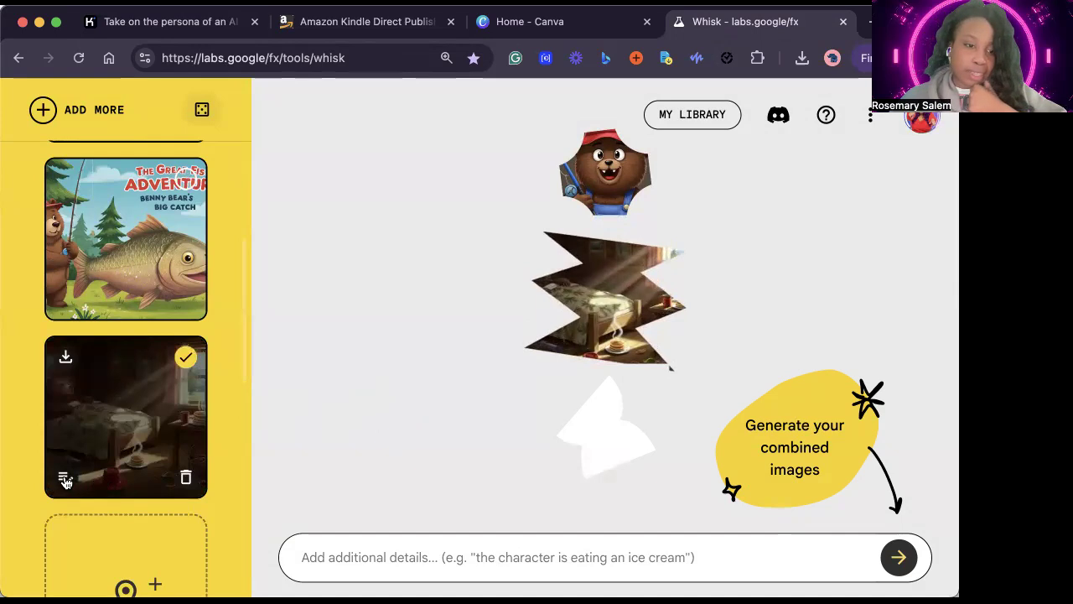
click(65, 478)
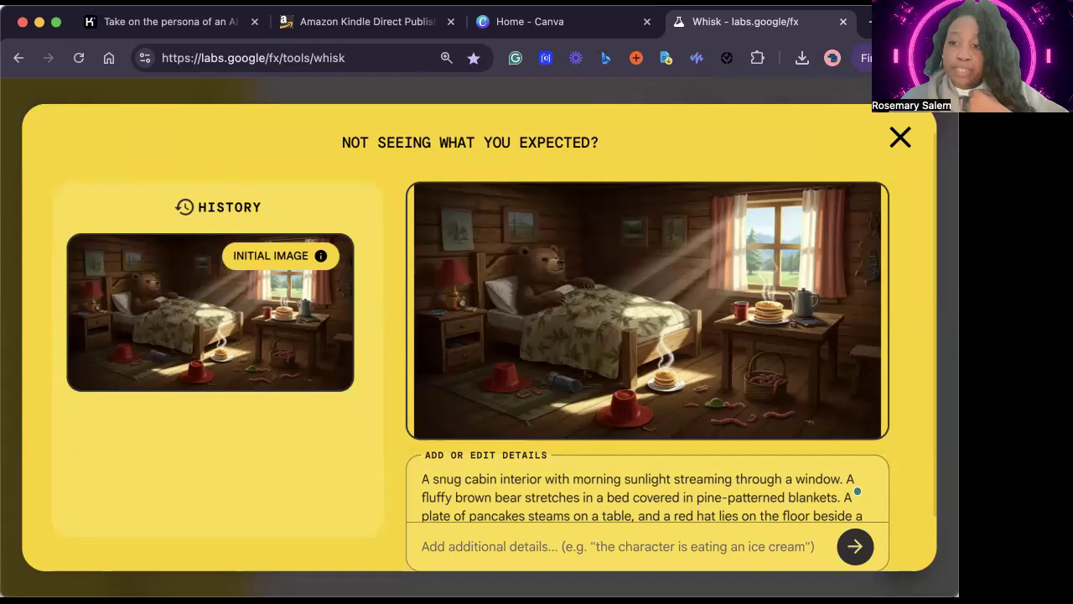
key(Escape)
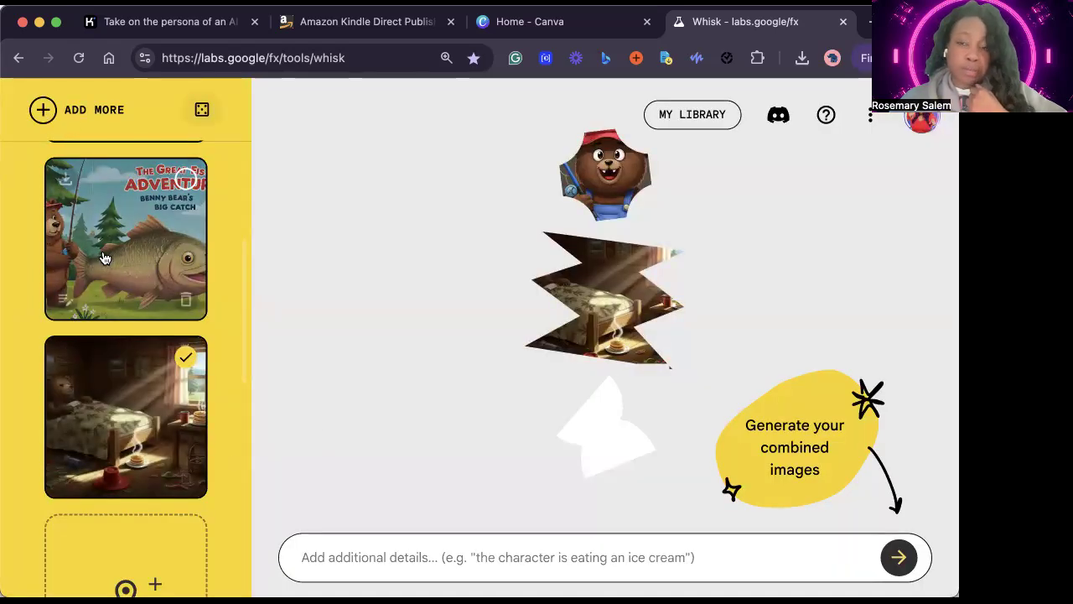
Step: Switch to the Kimi chat and copy the full paragraph under Scene 1 Prompt
click(208, 20)
click(371, 384)
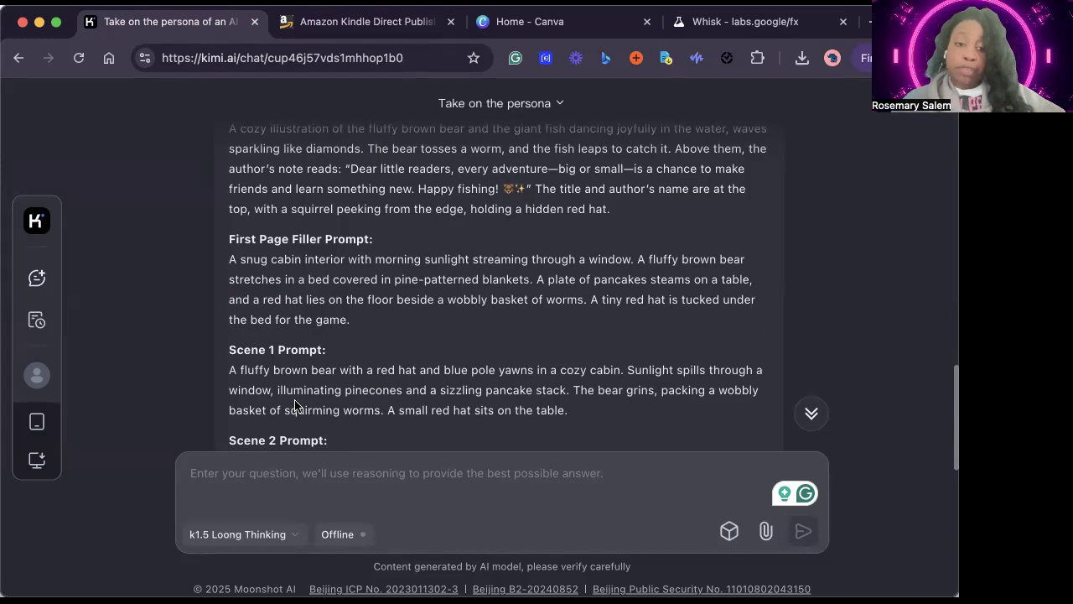
drag(228, 370, 600, 416)
click(874, 403)
Step: Switch to Whisk, deselect the cabin bedroom scene, and examine its enlarged image and description
click(714, 24)
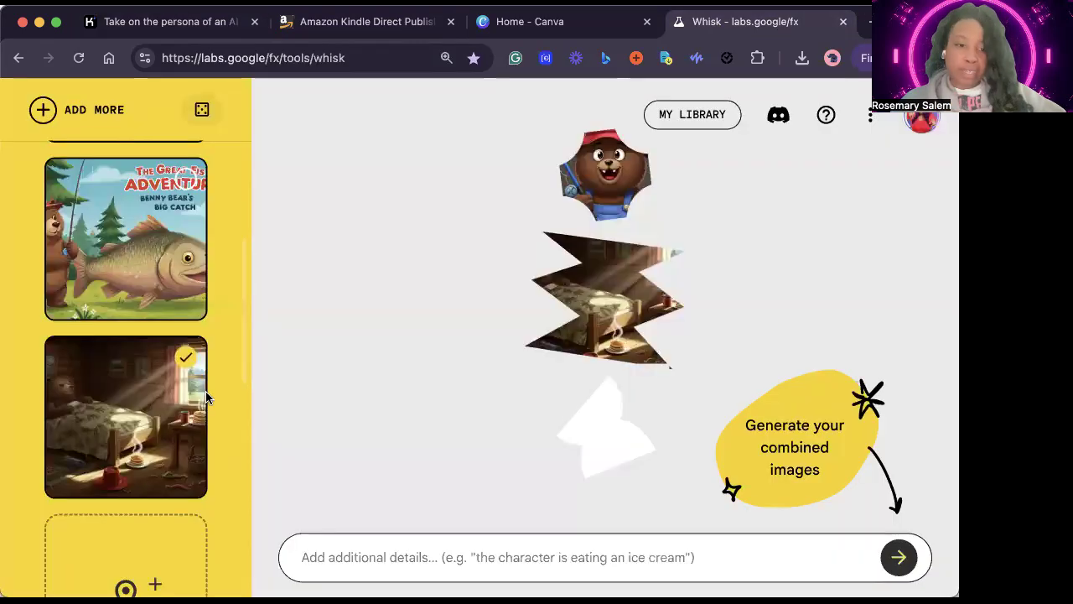
click(161, 443)
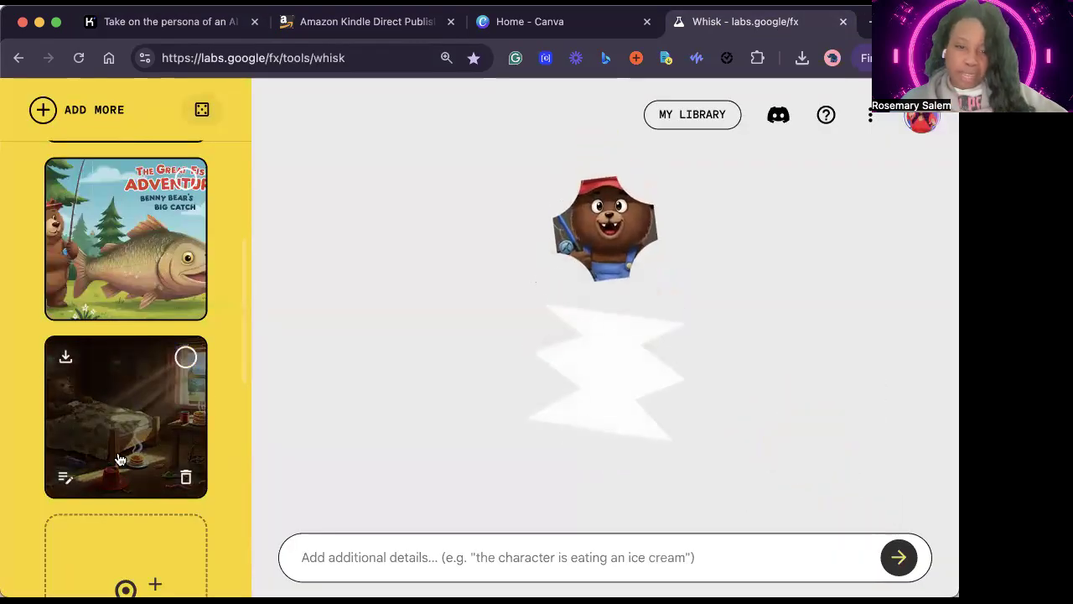
click(70, 477)
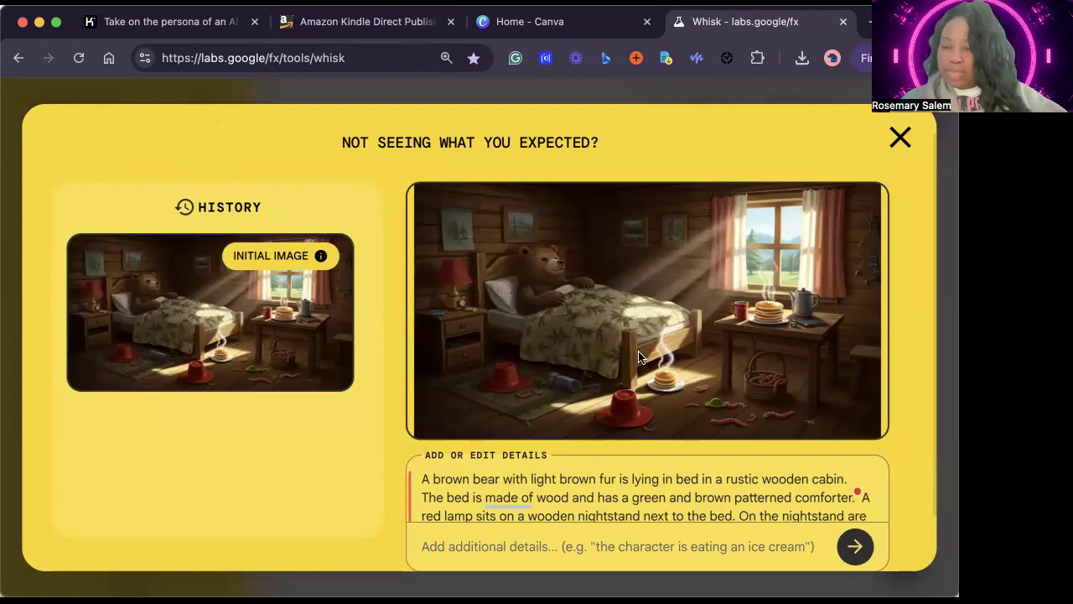
click(644, 100)
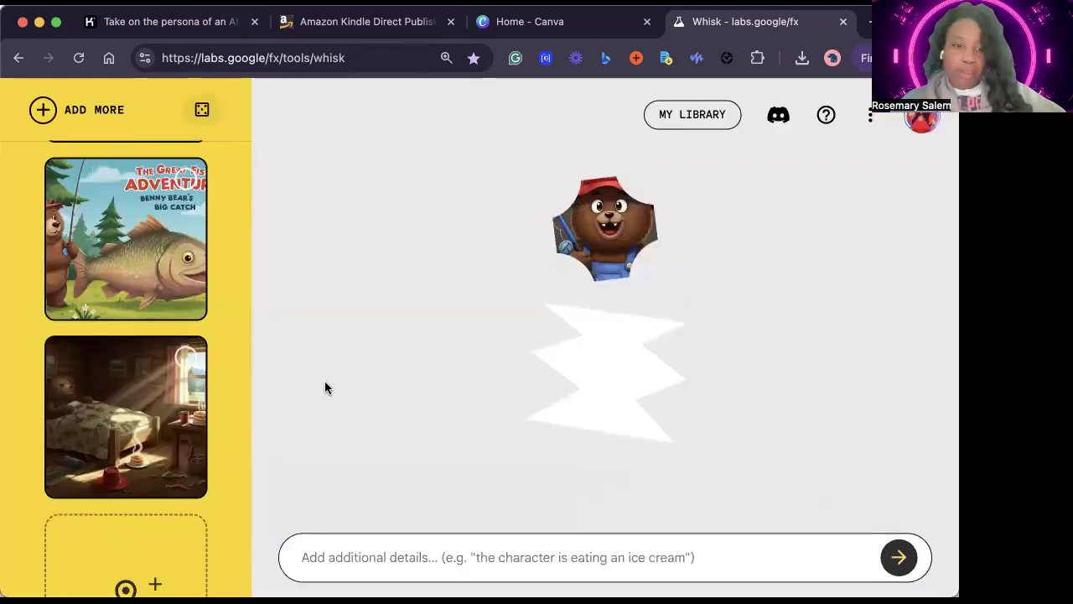
Step: Generate a new scene image from the copied Scene 1 prompt and review it alongside the earlier scenes
scroll(149, 404, down, 2)
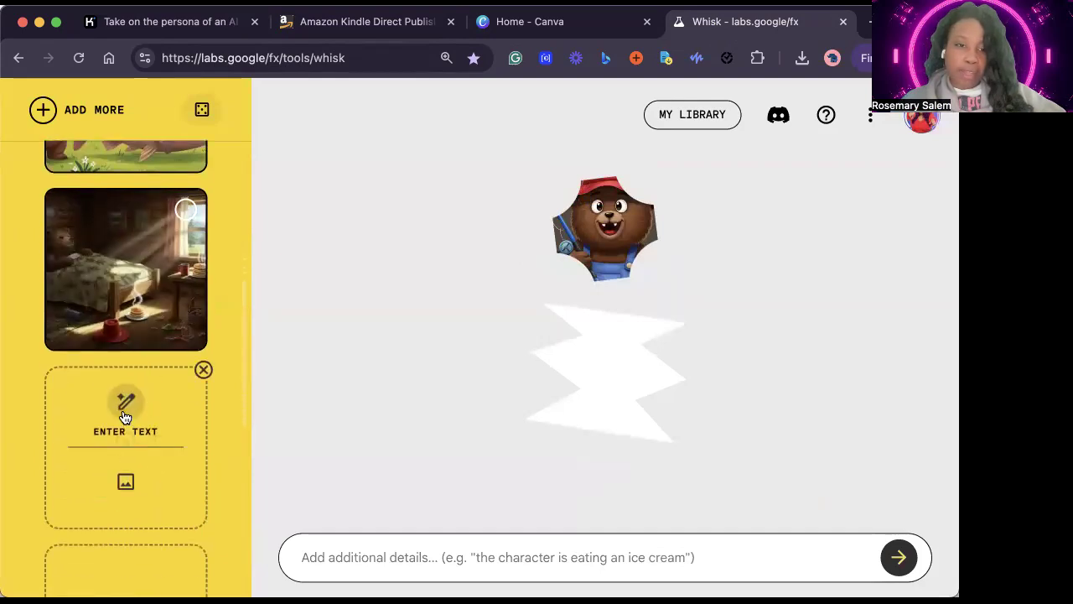
mouse_move(140, 419)
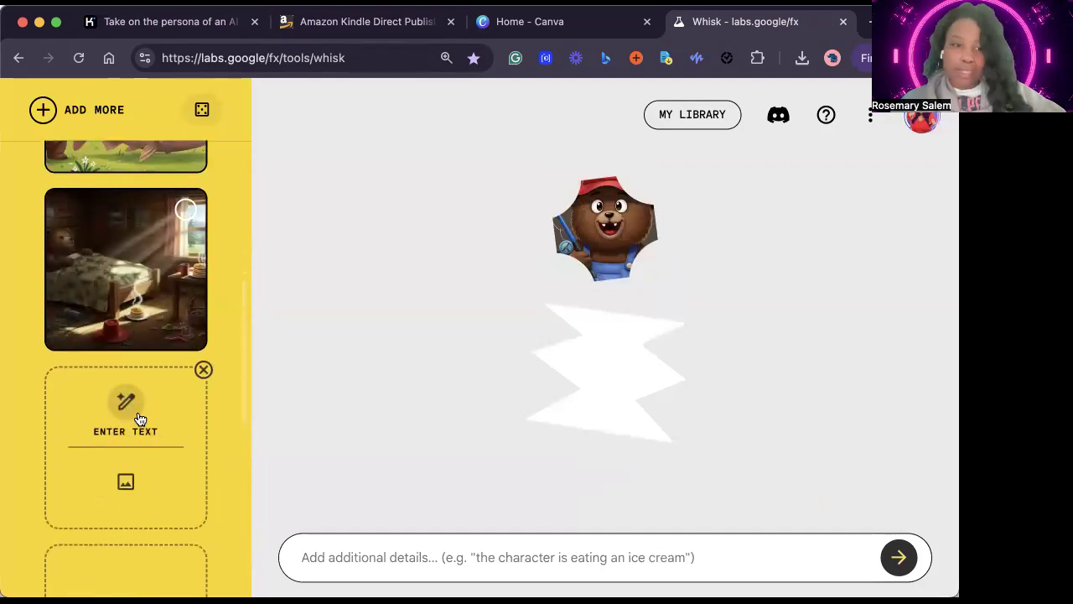
mouse_move(103, 452)
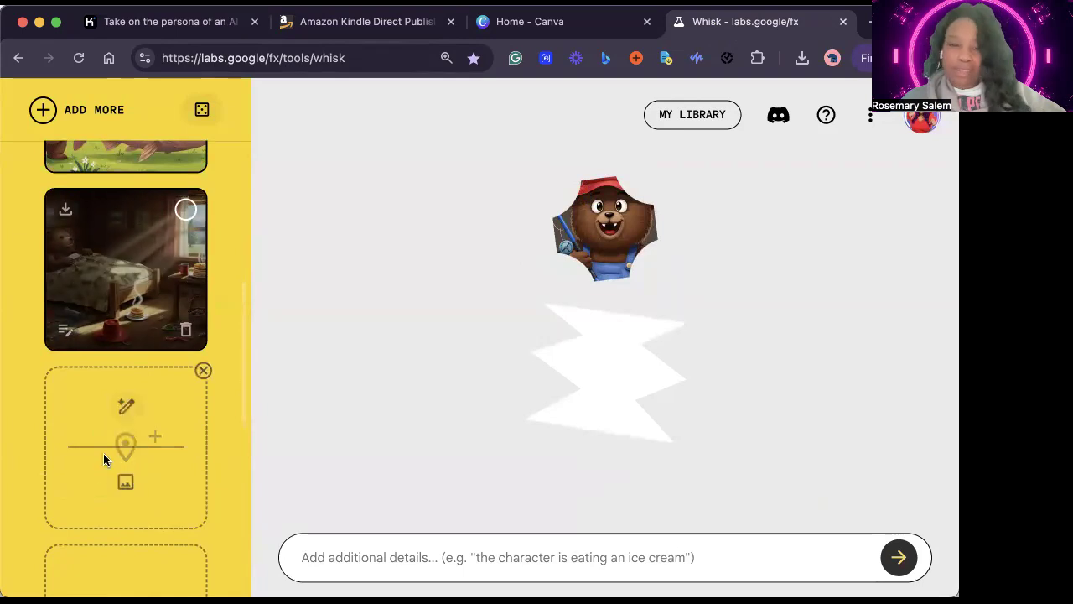
click(127, 419)
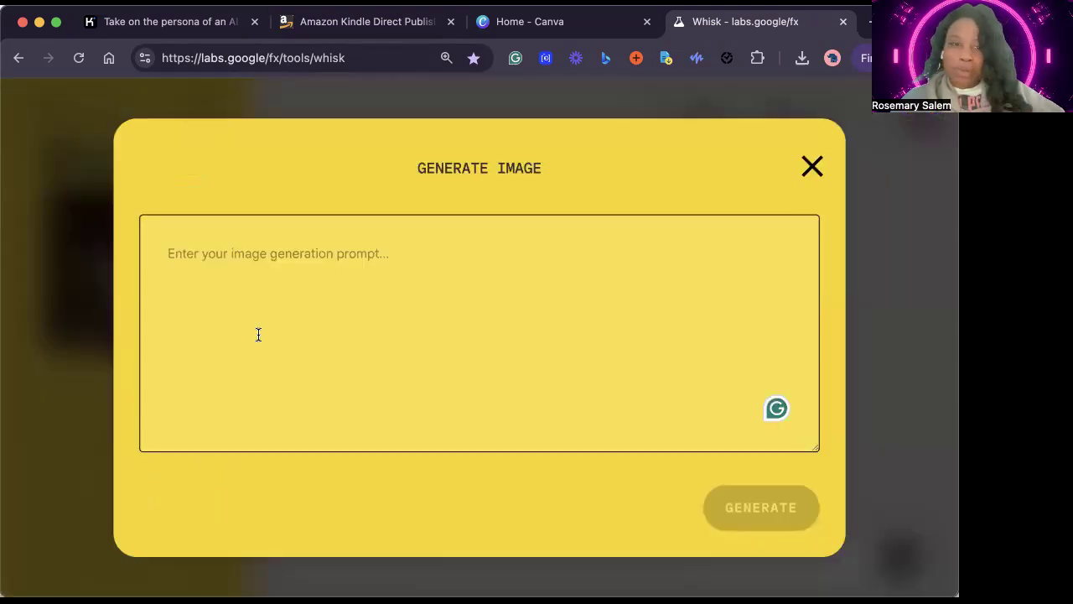
key(cmd+v)
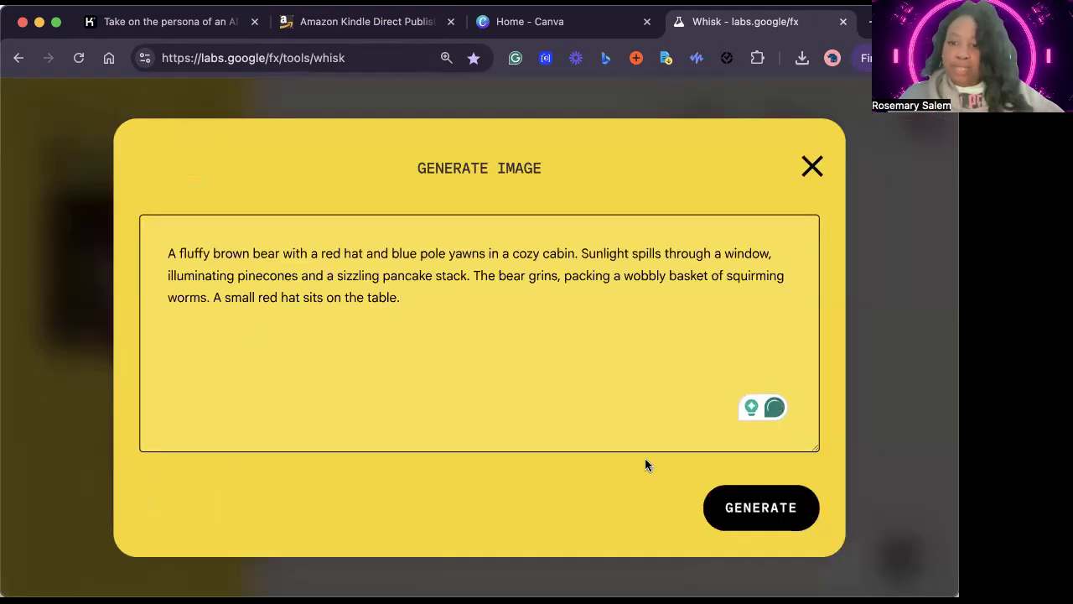
click(742, 508)
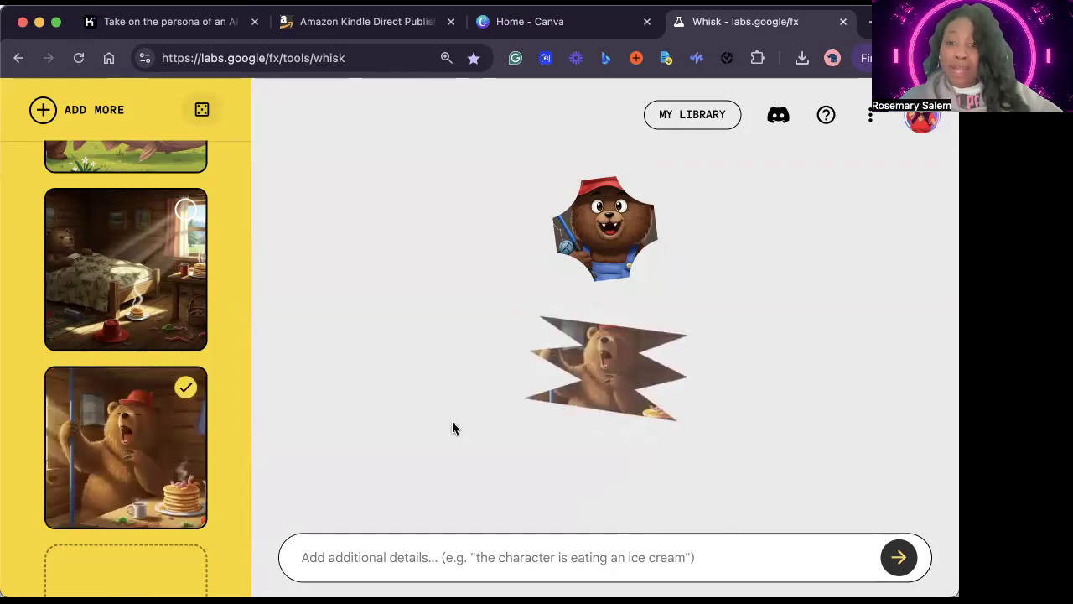
mouse_move(177, 303)
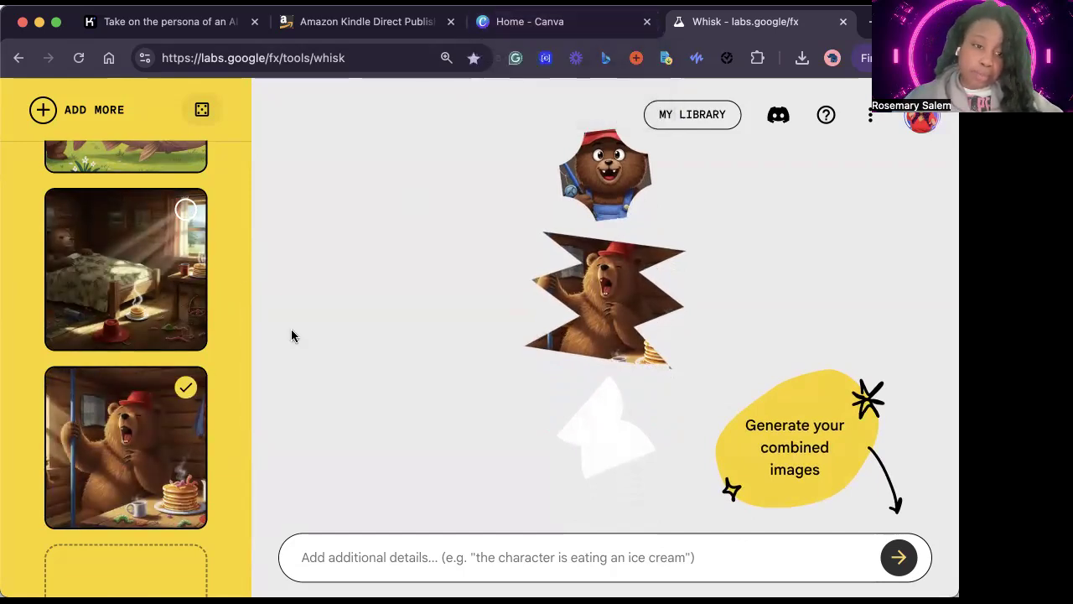
scroll(226, 302, down, 10)
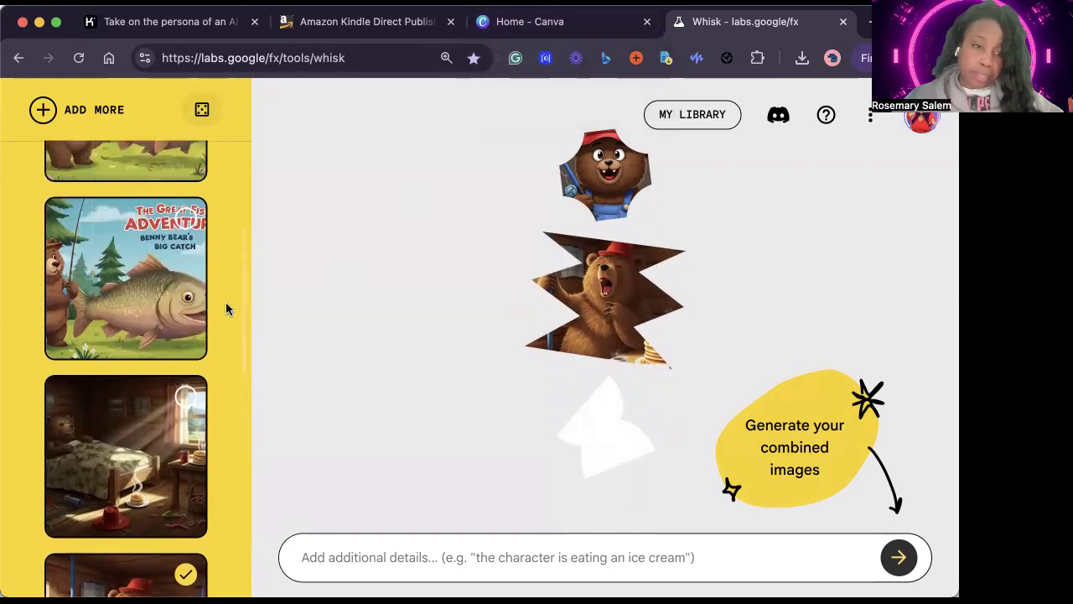
scroll(226, 309, up, 5)
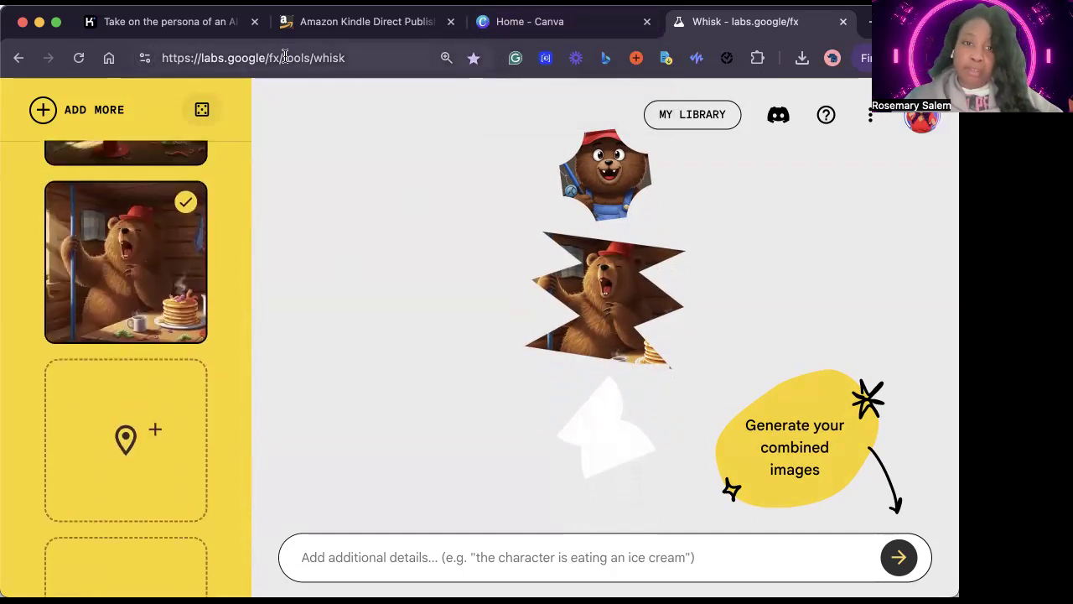
Step: Switch to the Kimi chat and copy the full paragraph under Scene 2 Prompt
click(214, 22)
scroll(422, 352, down, 4)
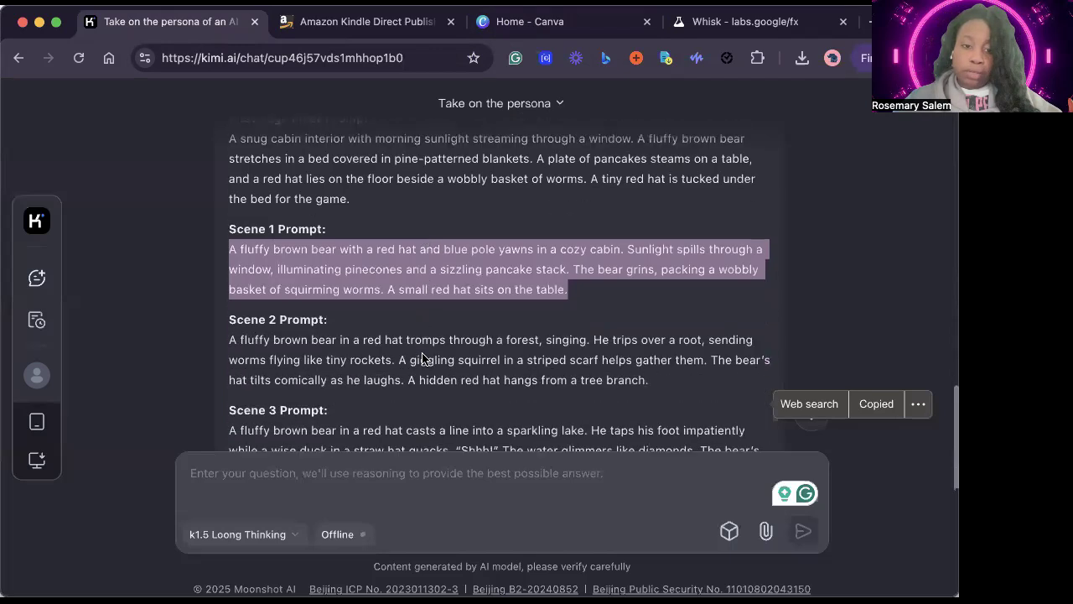
drag(678, 347, 224, 311)
click(879, 334)
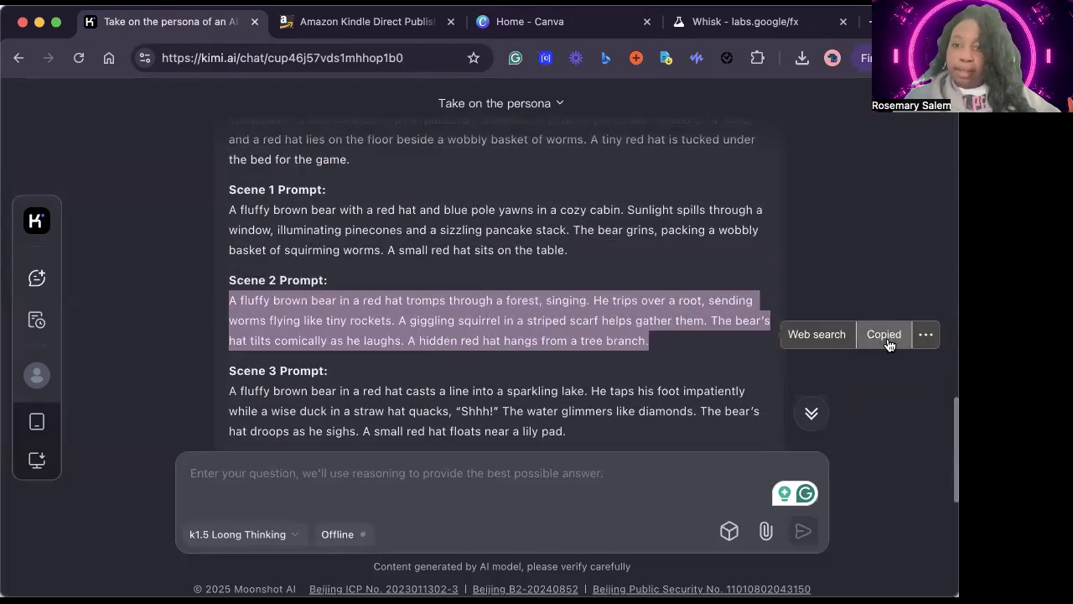
Step: Switch to Whisk and generate a new scene image from the copied Scene 2 prompt about the bear tromping through a forest
click(745, 22)
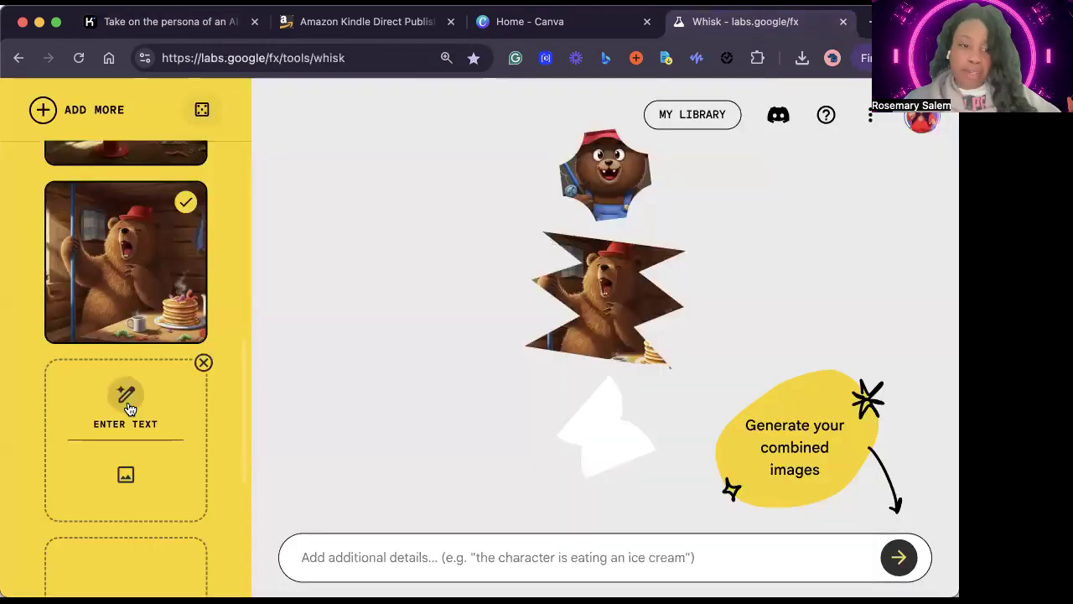
click(130, 408)
click(294, 273)
key(super+v)
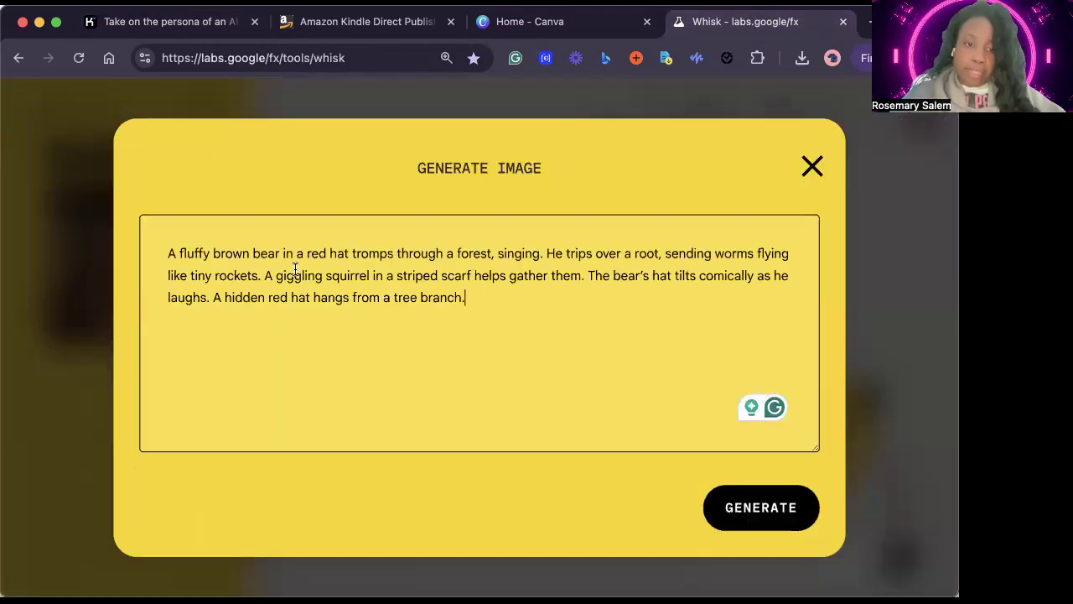
click(790, 515)
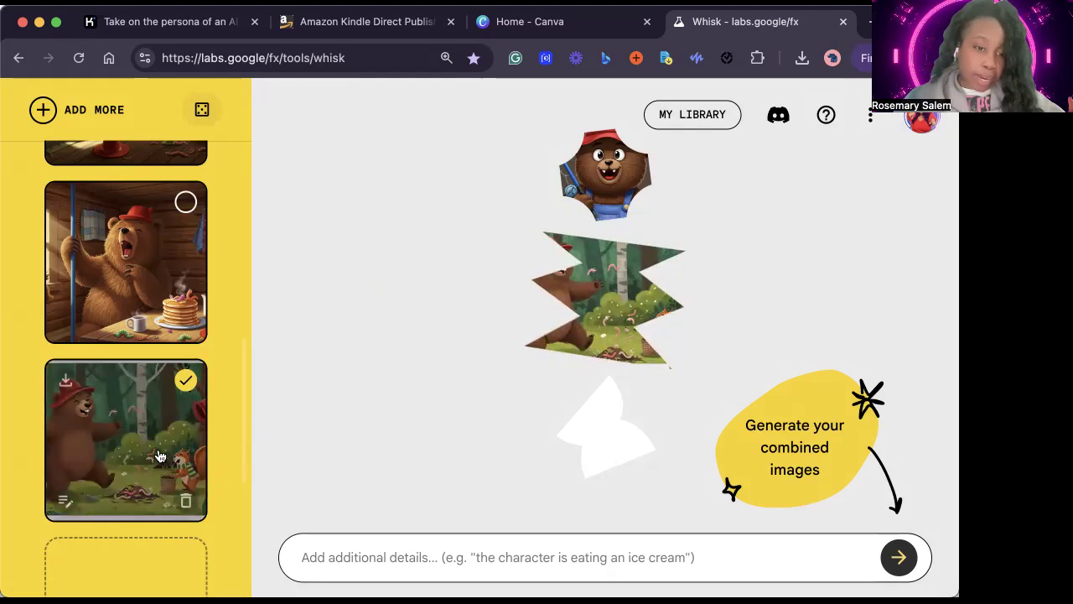
Step: Examine the enlarged forest scene and its description, then delete that scene image
click(64, 501)
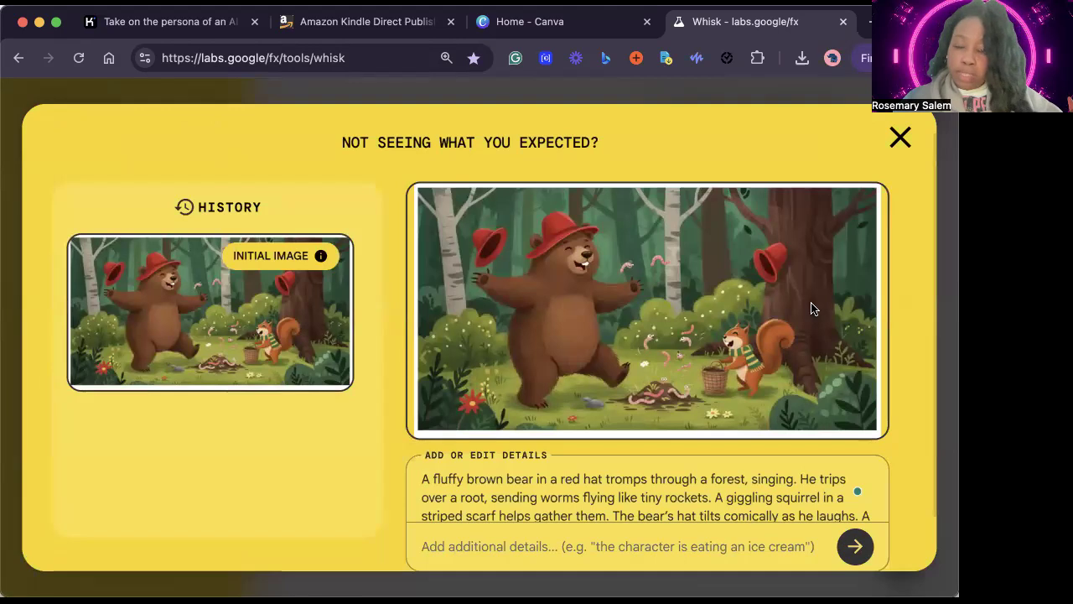
click(903, 137)
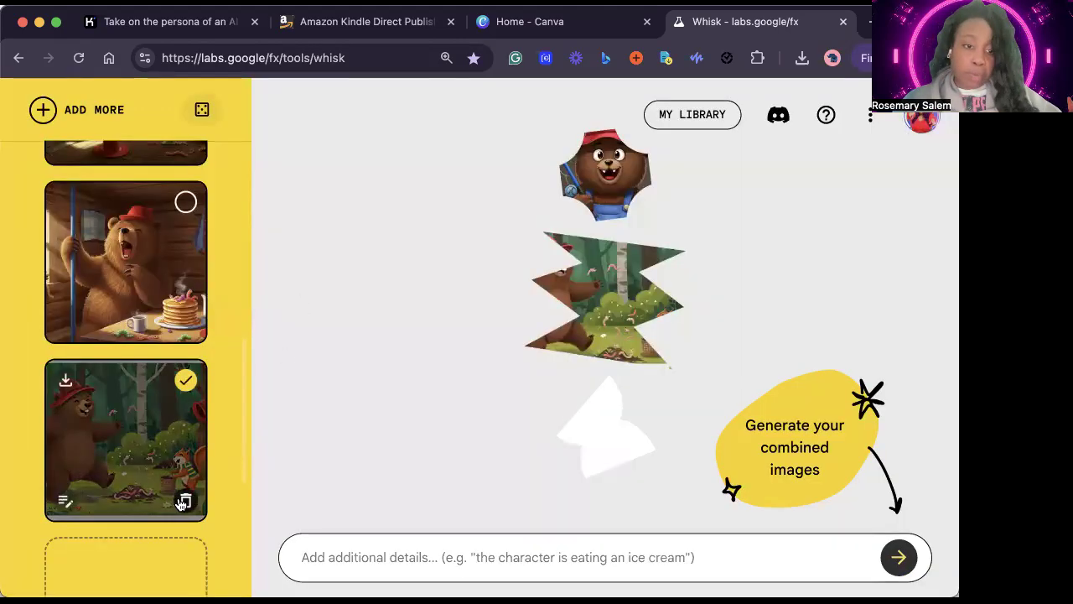
click(178, 504)
Step: Make the Benny Bear's Big Catch cover the selected scene instead of the cabin scene with the yawning bear
click(185, 203)
scroll(180, 222, up, 5)
scroll(179, 216, up, 3)
scroll(165, 358, down, 5)
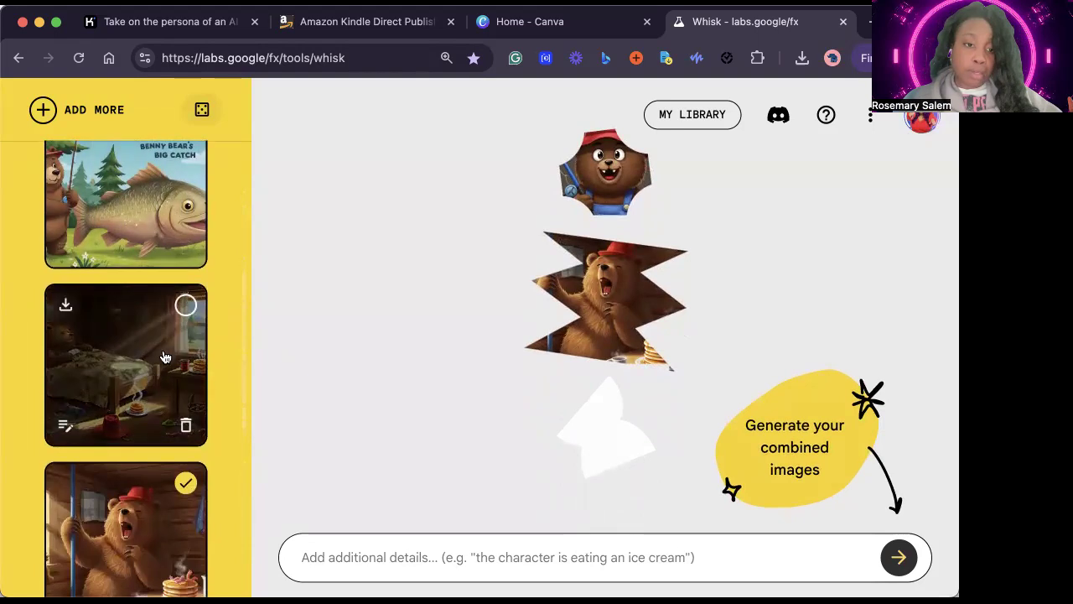
scroll(168, 319, up, 3)
click(185, 243)
scroll(216, 299, down, 5)
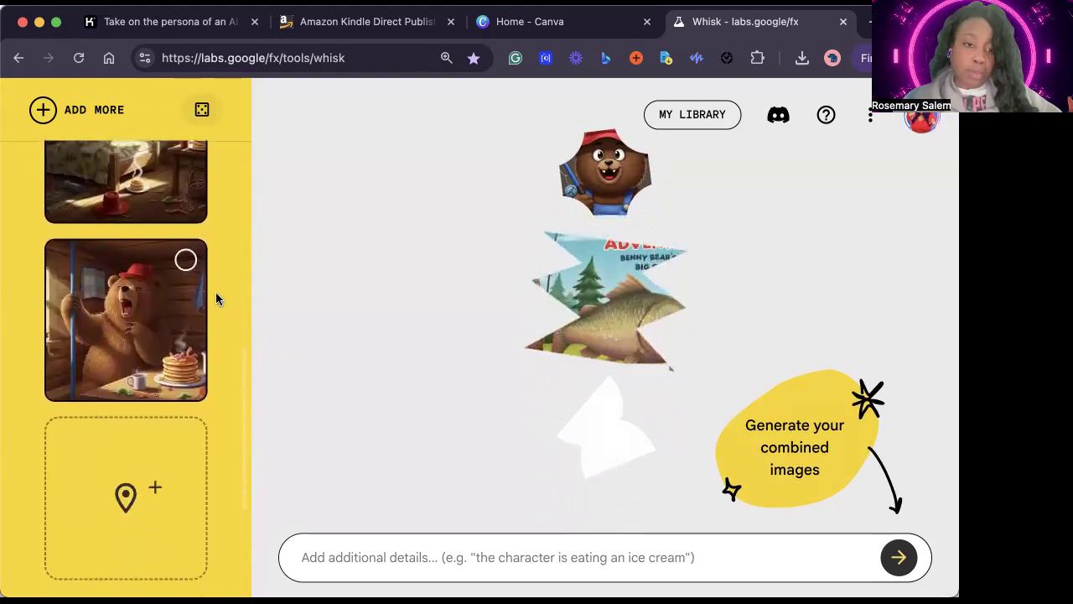
click(100, 467)
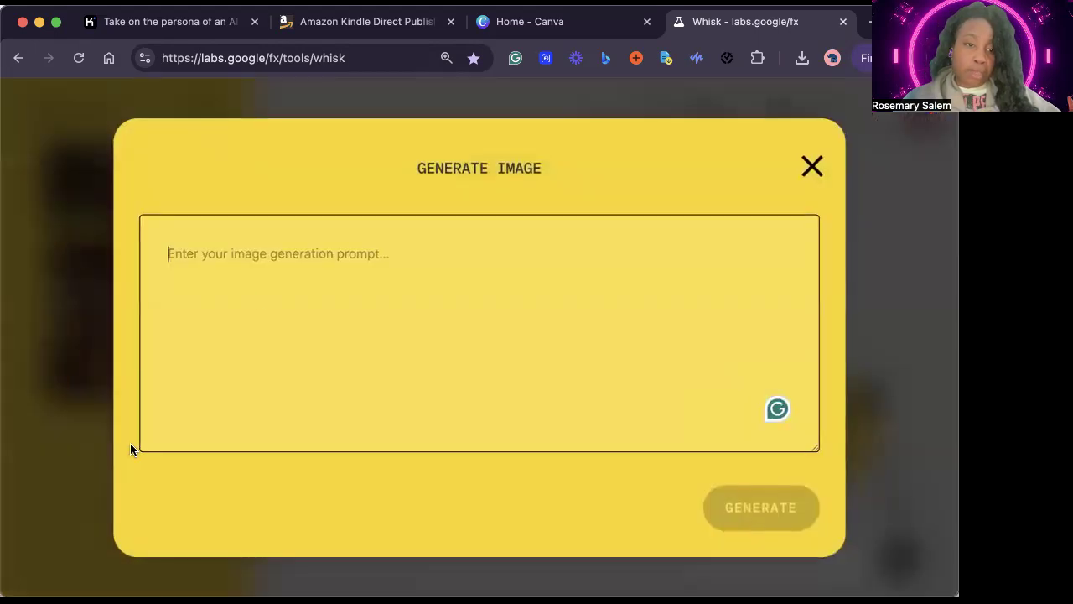
click(813, 167)
Step: Delete the cabin bedroom and yawning bear scenes, and add an extra empty scene slot
scroll(109, 277, up, 2)
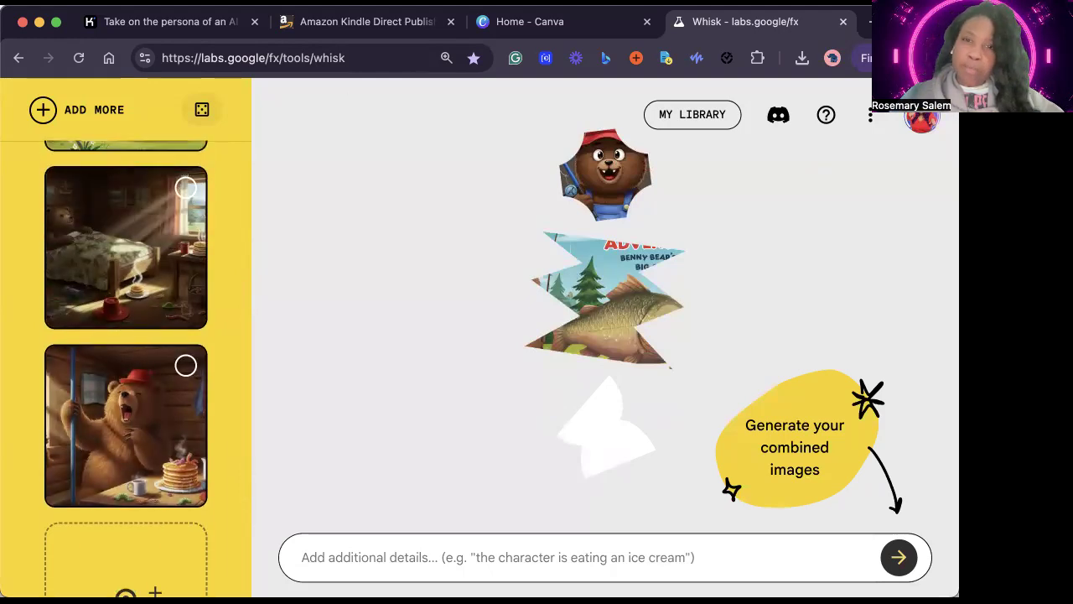
click(186, 309)
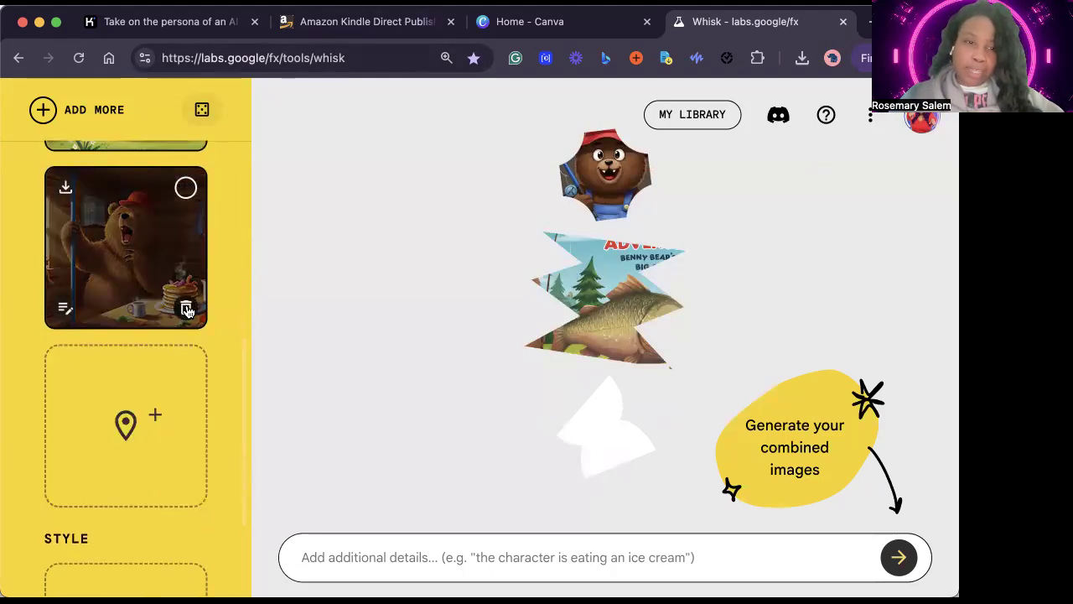
click(186, 311)
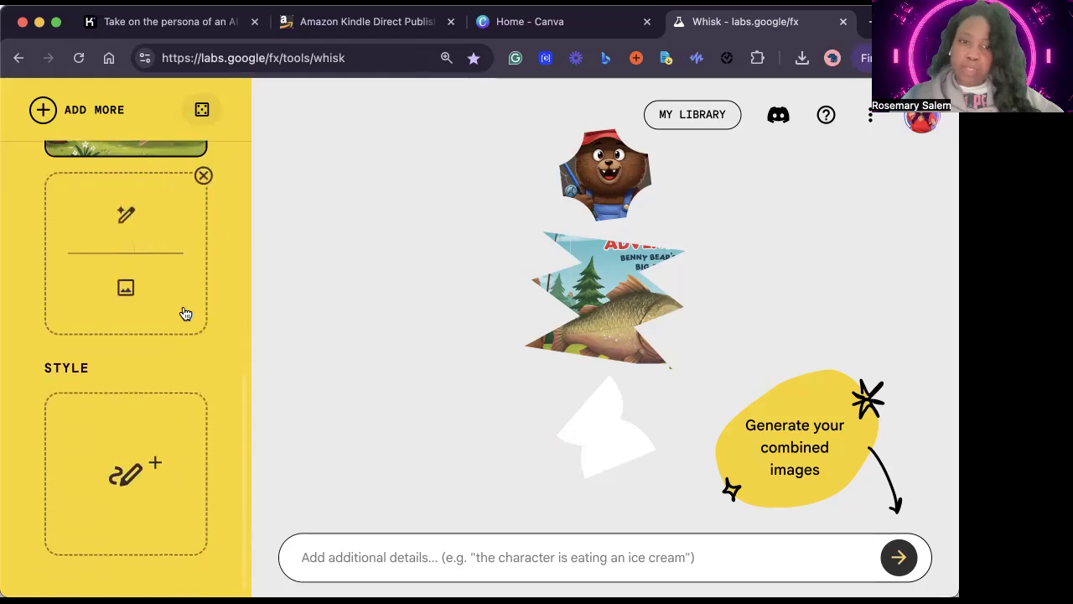
click(76, 114)
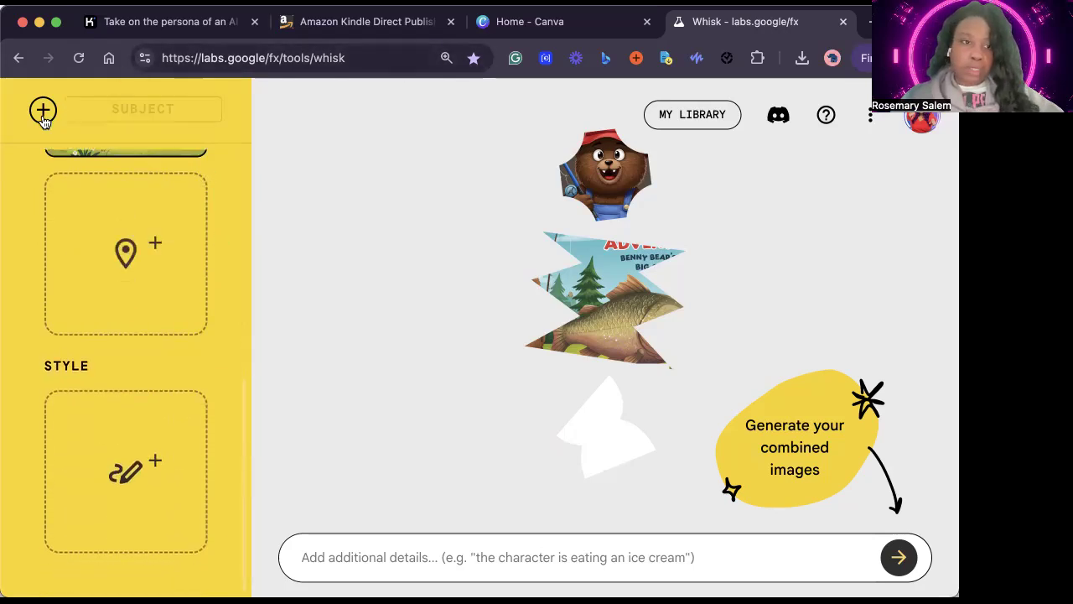
click(98, 140)
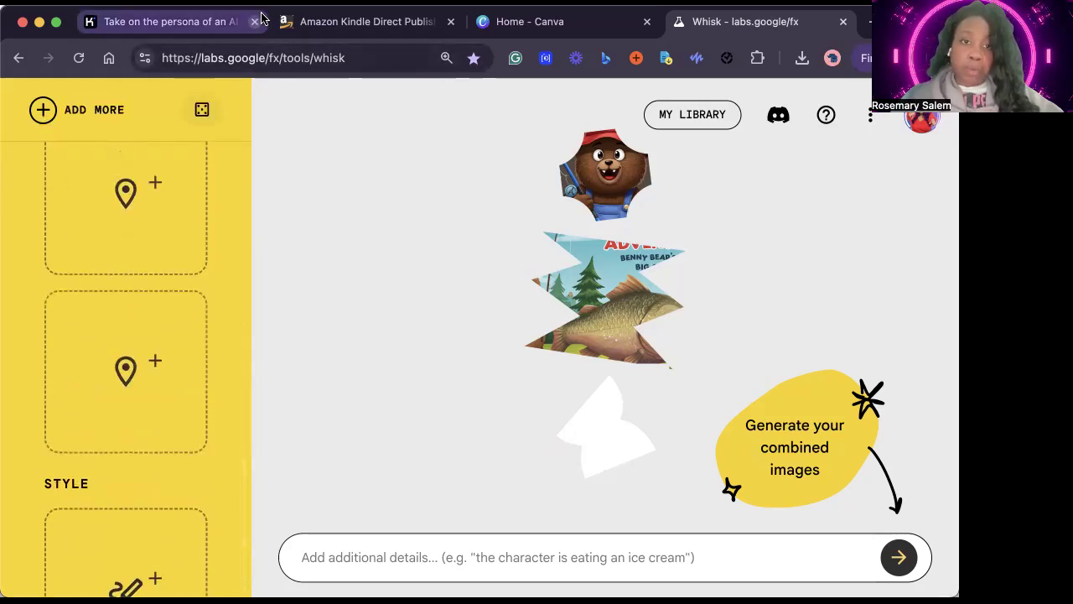
Step: Switch to the Kimi chat and copy the full paragraph under Scene 1 Prompt
click(192, 22)
scroll(363, 280, up, 1)
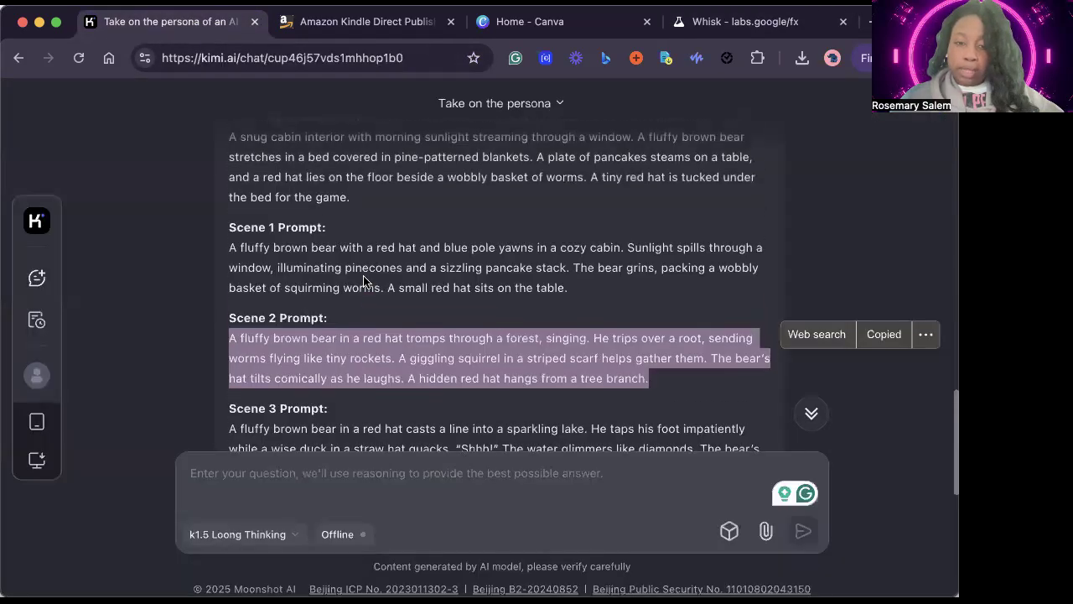
click(463, 286)
drag(568, 288, 225, 254)
click(876, 281)
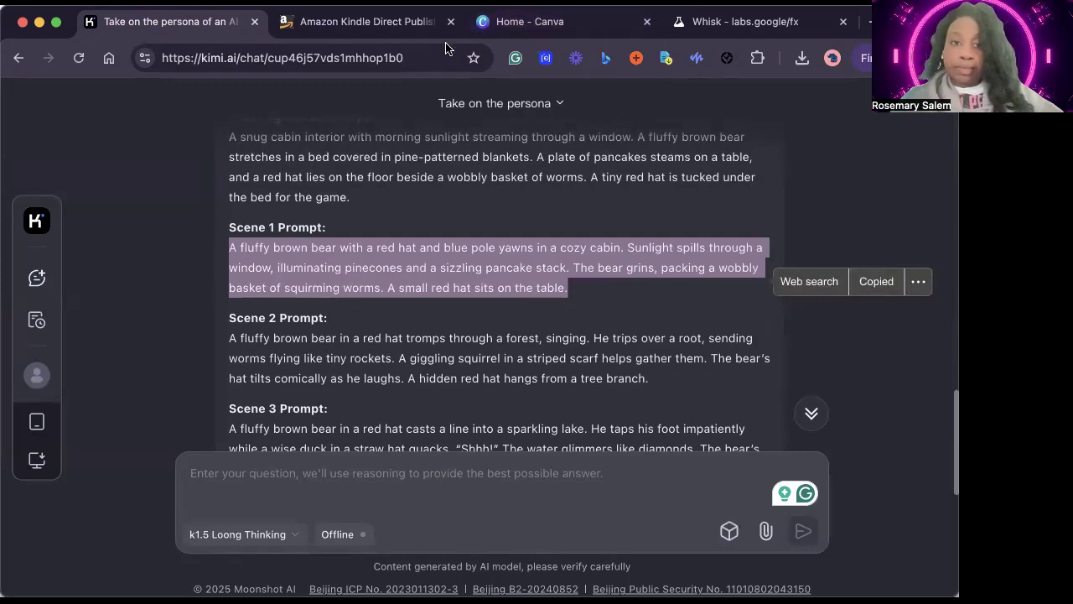
Step: Switch to Whisk and generate a scene image from the copied Scene 1 prompt in the empty slot below the cover
click(764, 14)
scroll(139, 221, up, 5)
scroll(130, 278, down, 2)
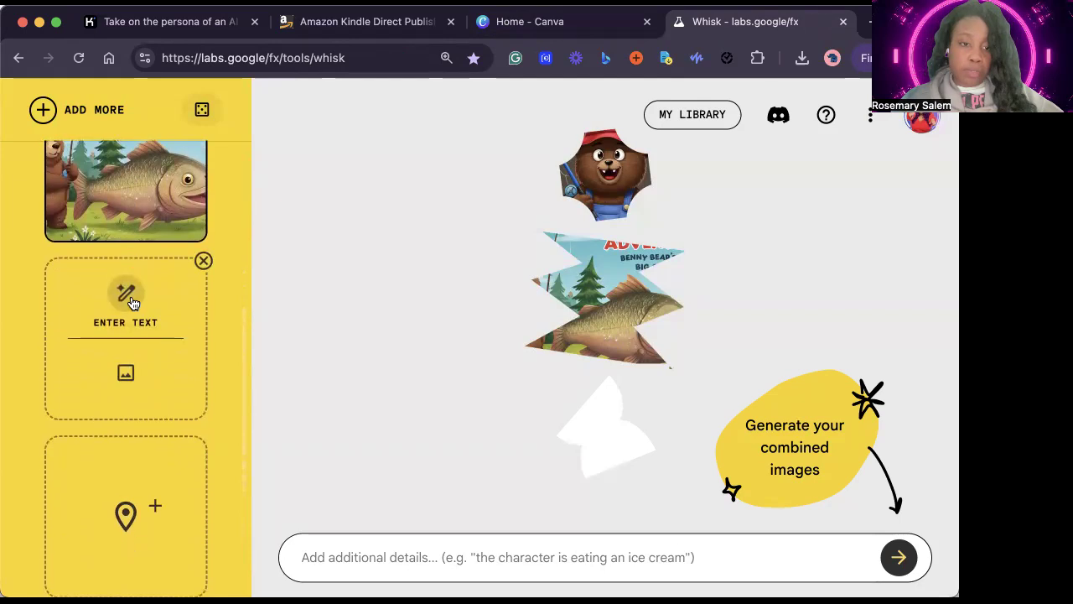
key(ctrl+v)
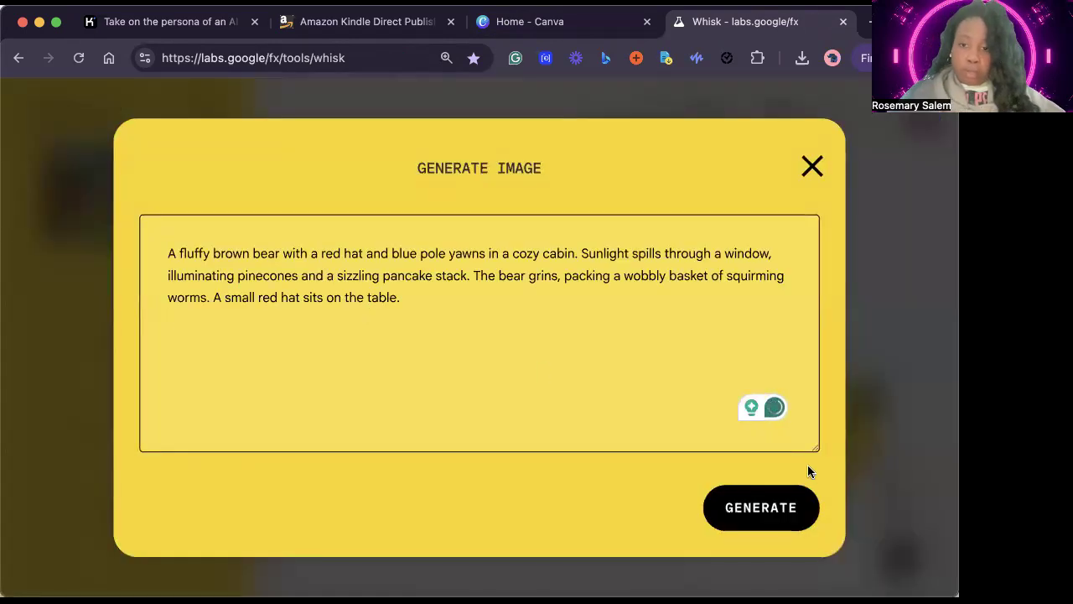
click(776, 520)
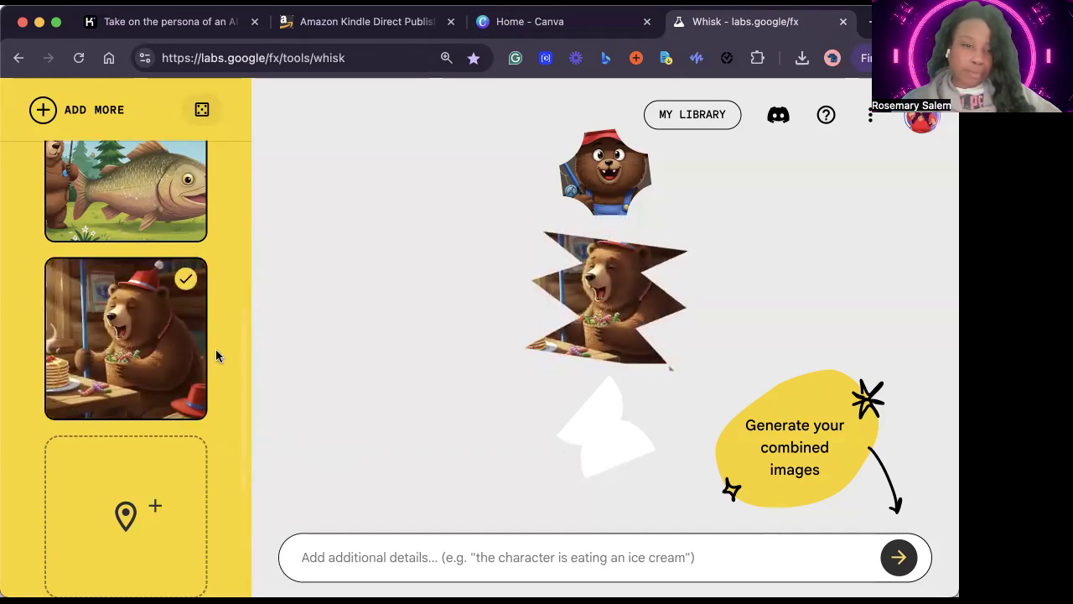
Step: Delete the new cabin scene and generate a replacement from the same Scene 1 prompt
click(185, 402)
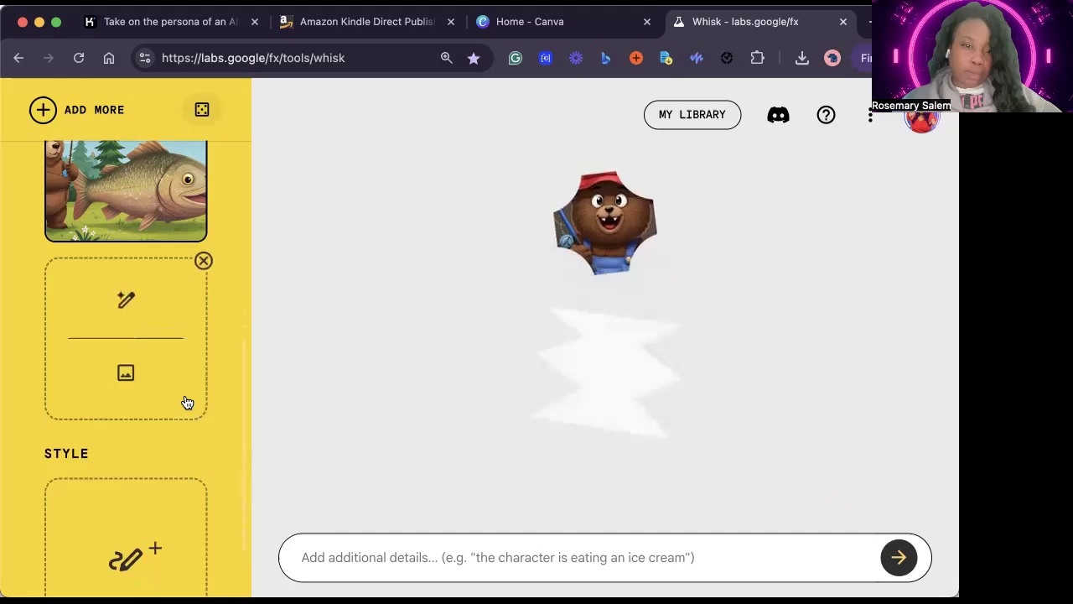
click(134, 297)
key(super+v)
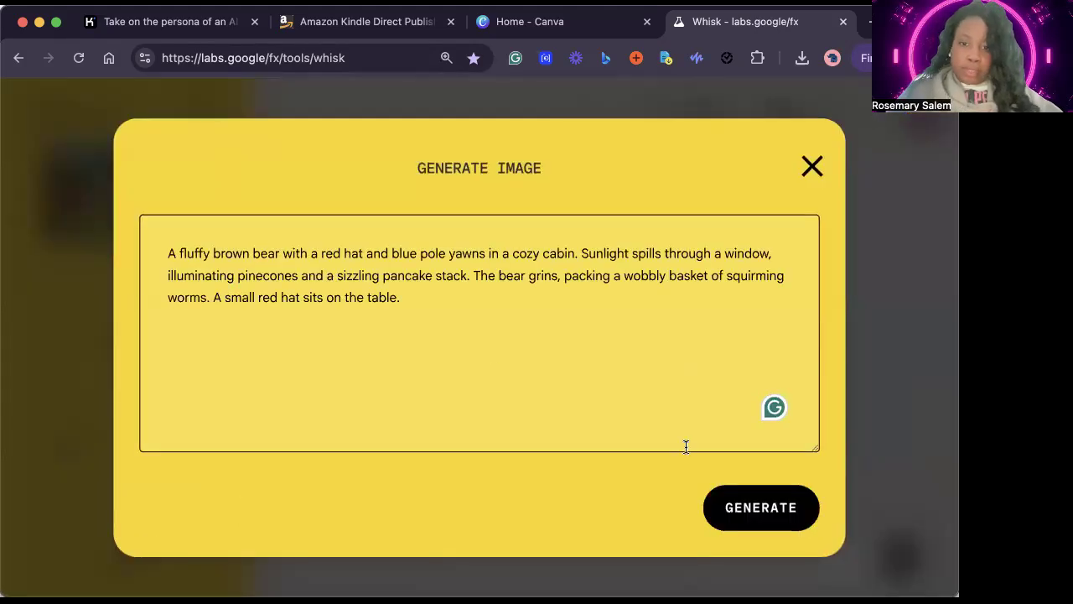
click(744, 520)
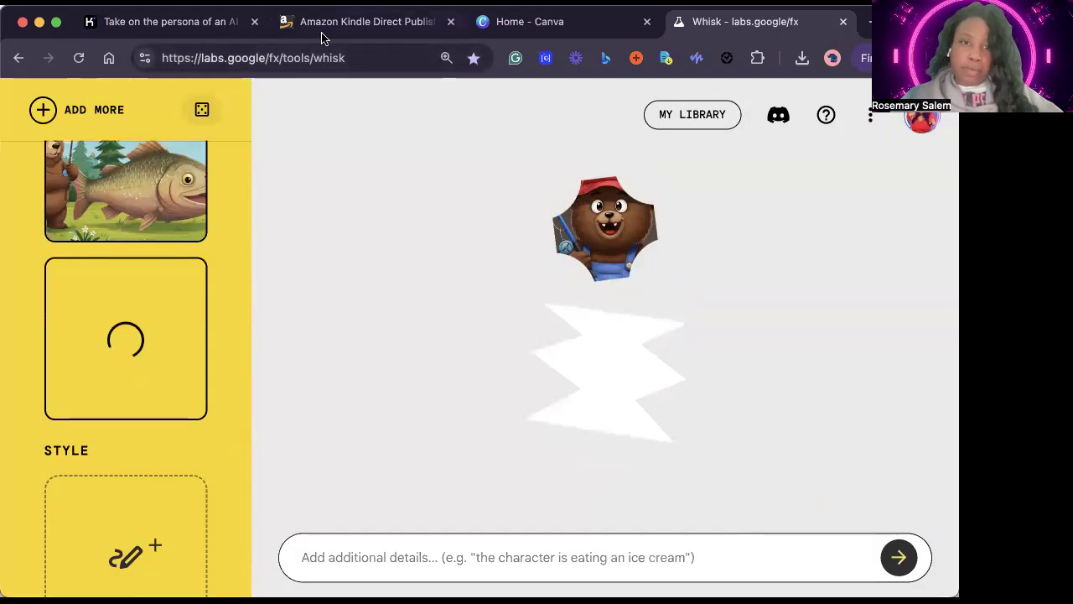
click(174, 24)
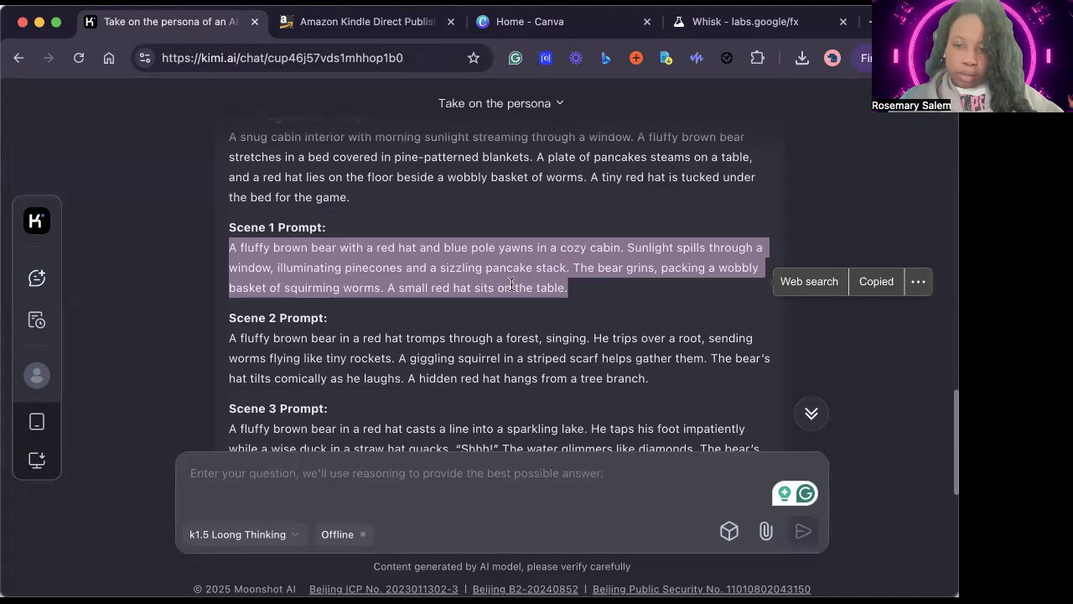
click(722, 23)
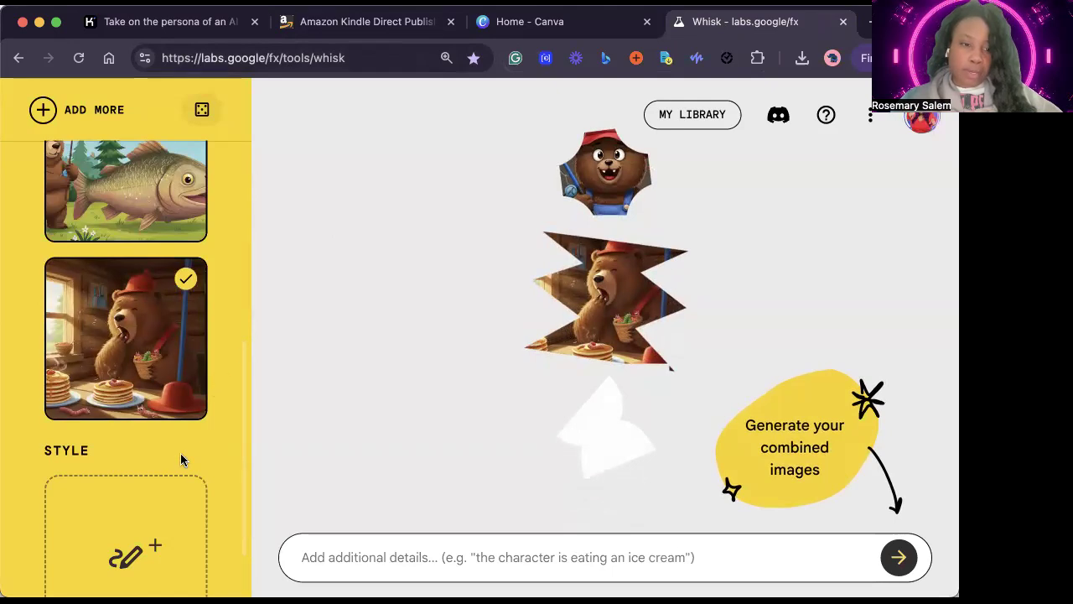
Step: Open a text prompt for the style image, then copy the full Scene 2 Prompt paragraph from the Kimi chat
click(126, 520)
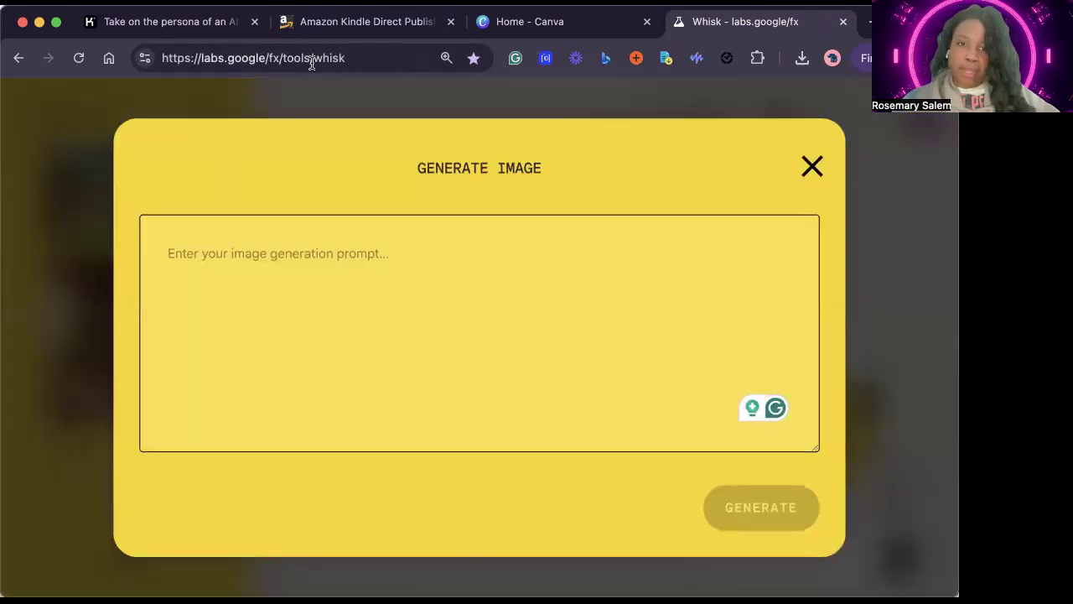
click(190, 25)
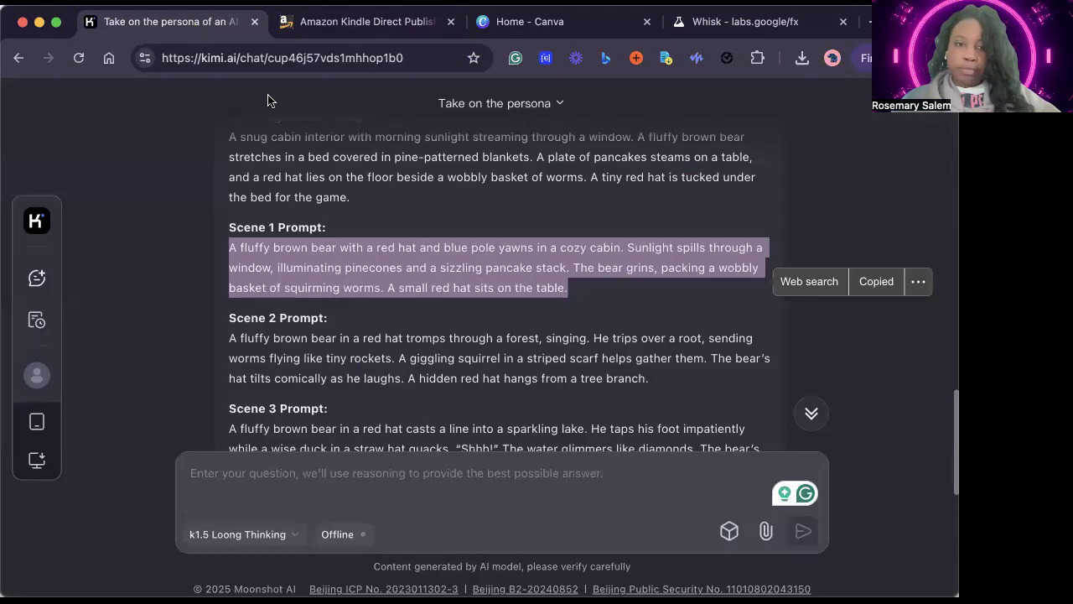
click(365, 327)
drag(226, 338, 666, 379)
click(880, 371)
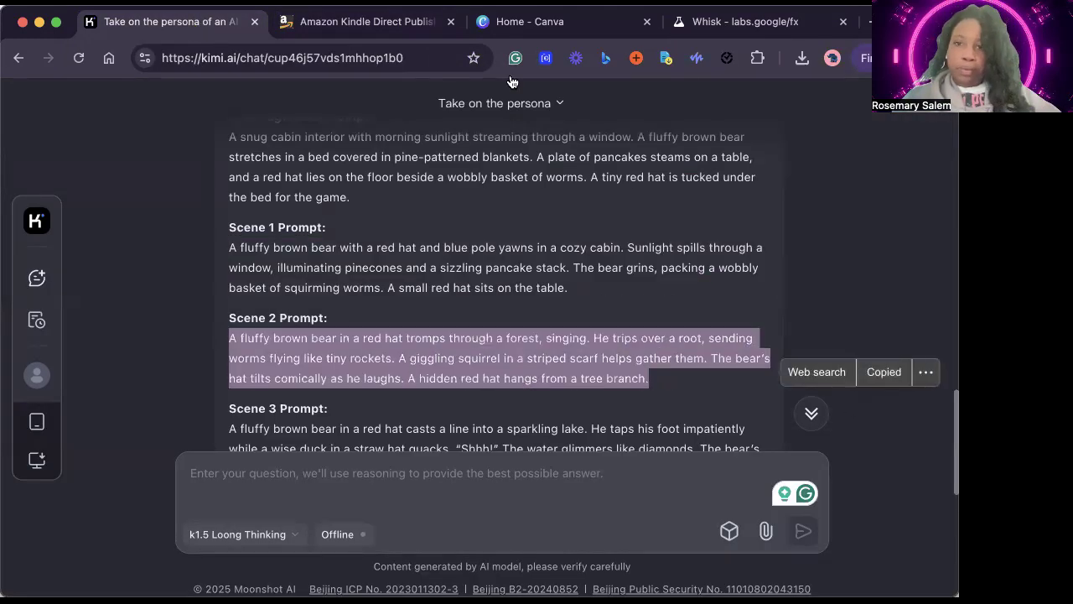
Step: Switch to Whisk and generate a style image from the copied Scene 2 prompt
click(776, 25)
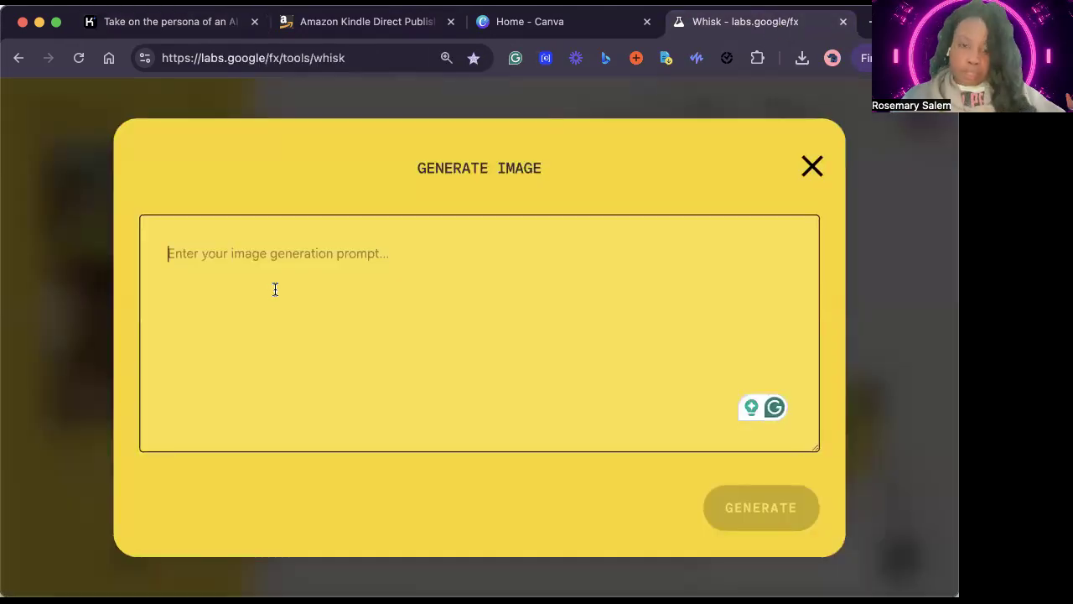
key(super+v)
click(735, 522)
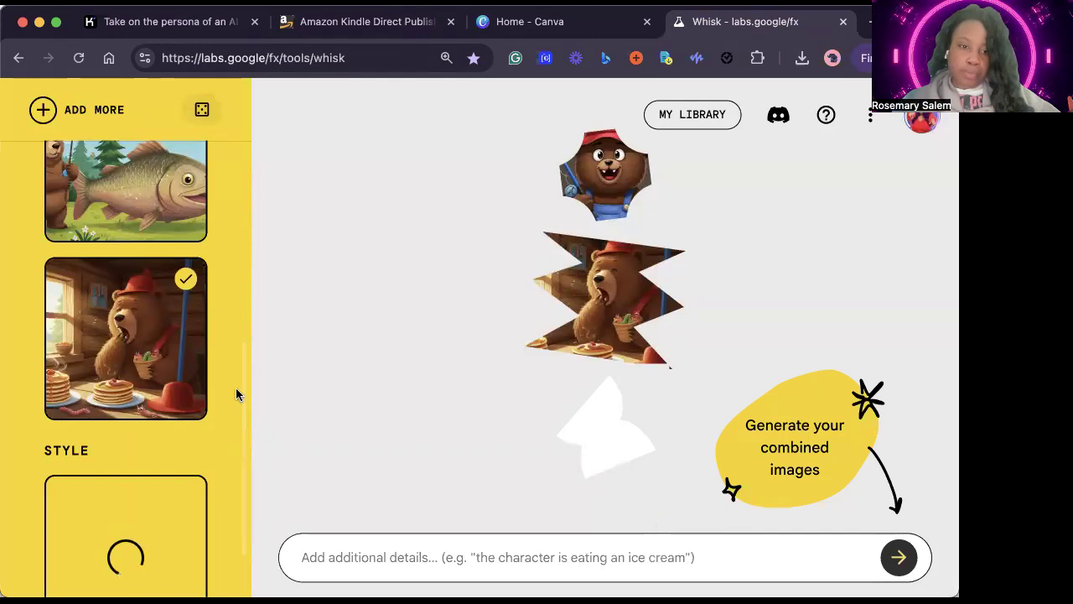
Step: Review the subject, scene and style images, and delete the forest image from the style category
scroll(236, 394, up, 5)
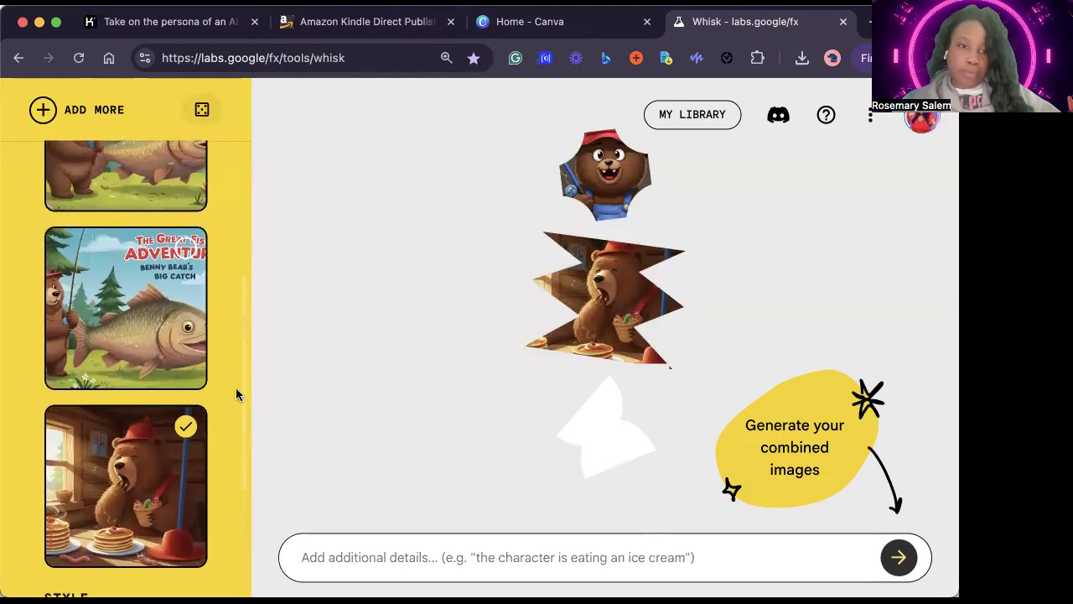
scroll(236, 394, down, 5)
scroll(236, 394, up, 5)
mouse_move(189, 429)
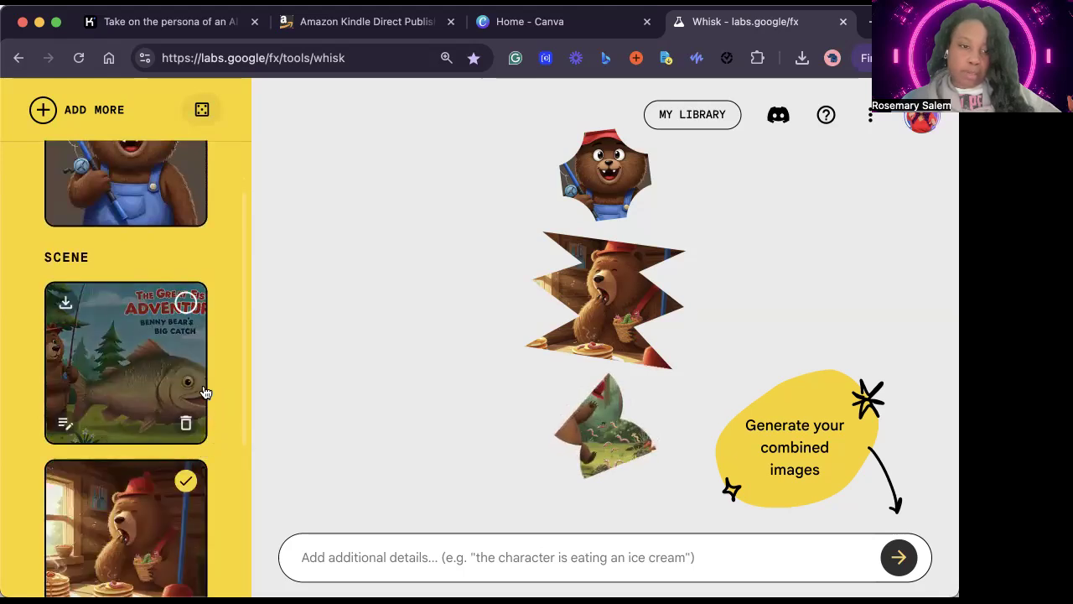
scroll(214, 381, down, 5)
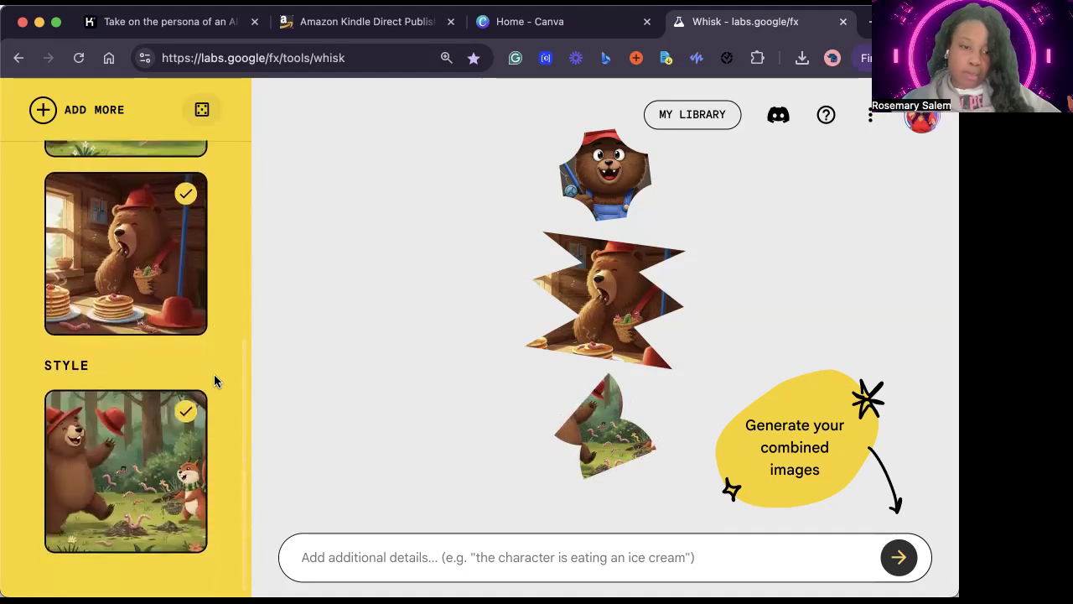
mouse_move(163, 481)
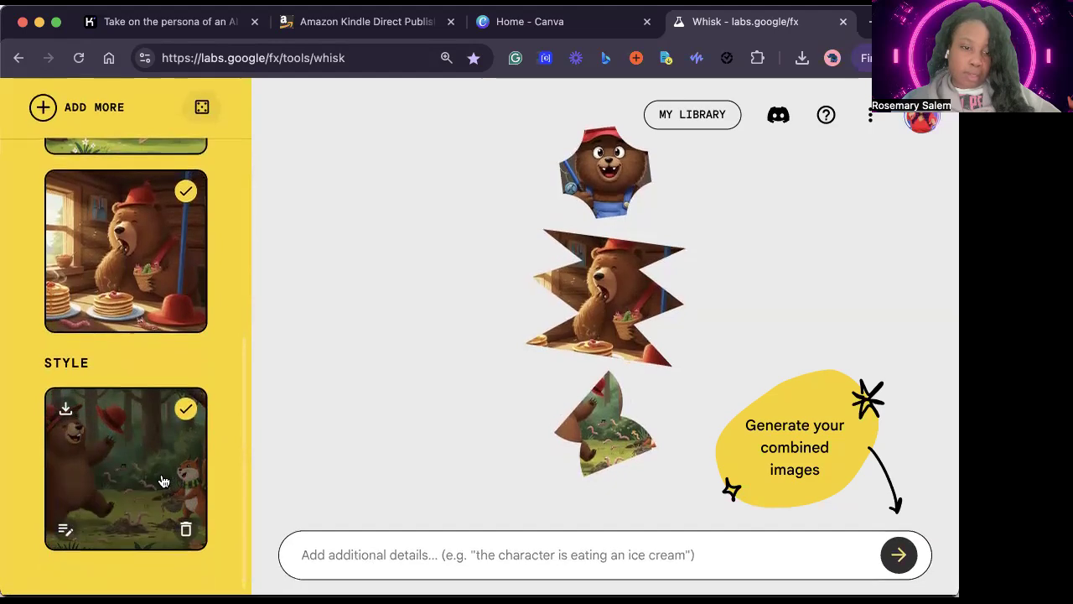
click(185, 529)
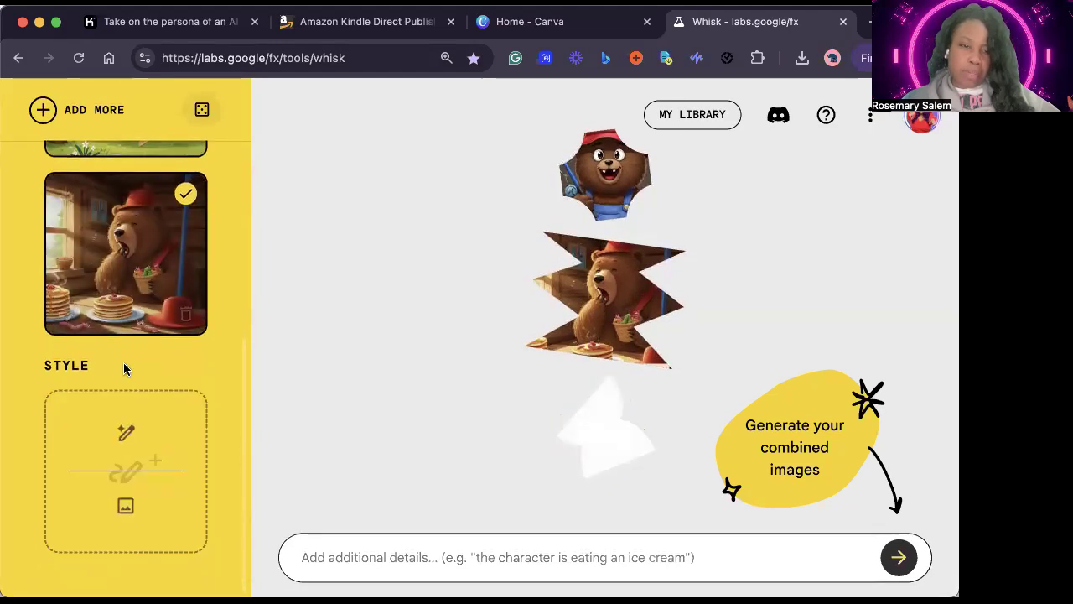
Step: Add a new scene slot and generate its image from the copied Scene 2 prompt about the bear tromping through a forest
scroll(143, 280, up, 7)
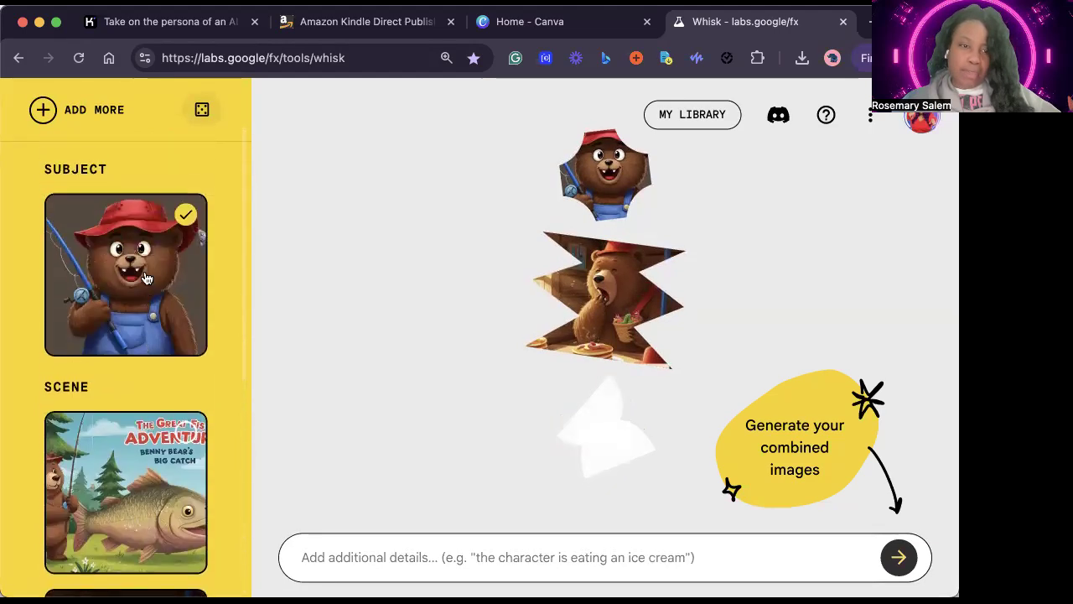
click(44, 109)
click(89, 145)
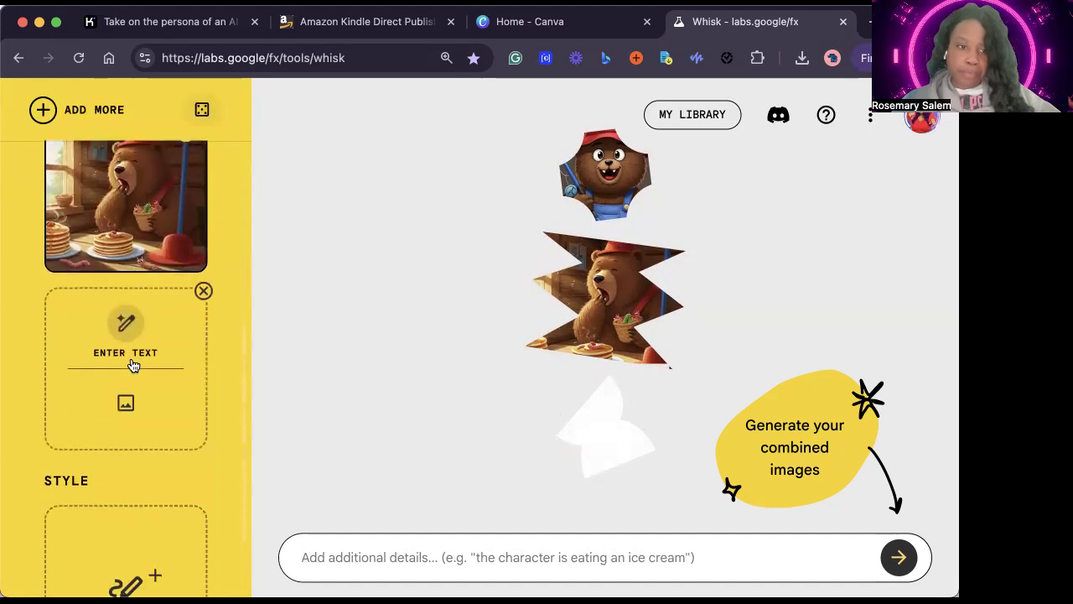
click(130, 342)
key(super+v)
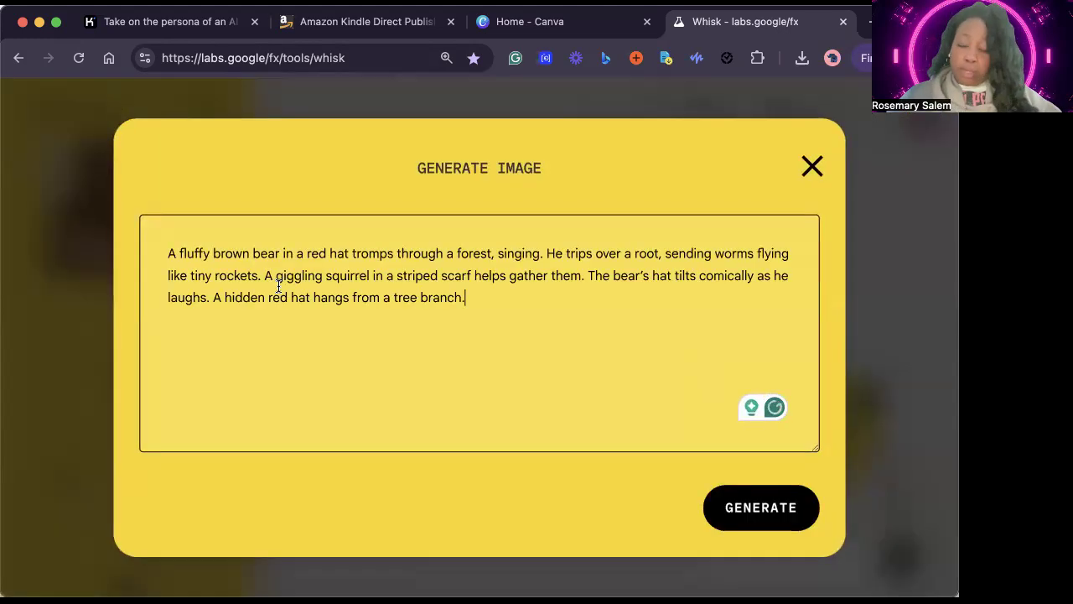
click(759, 510)
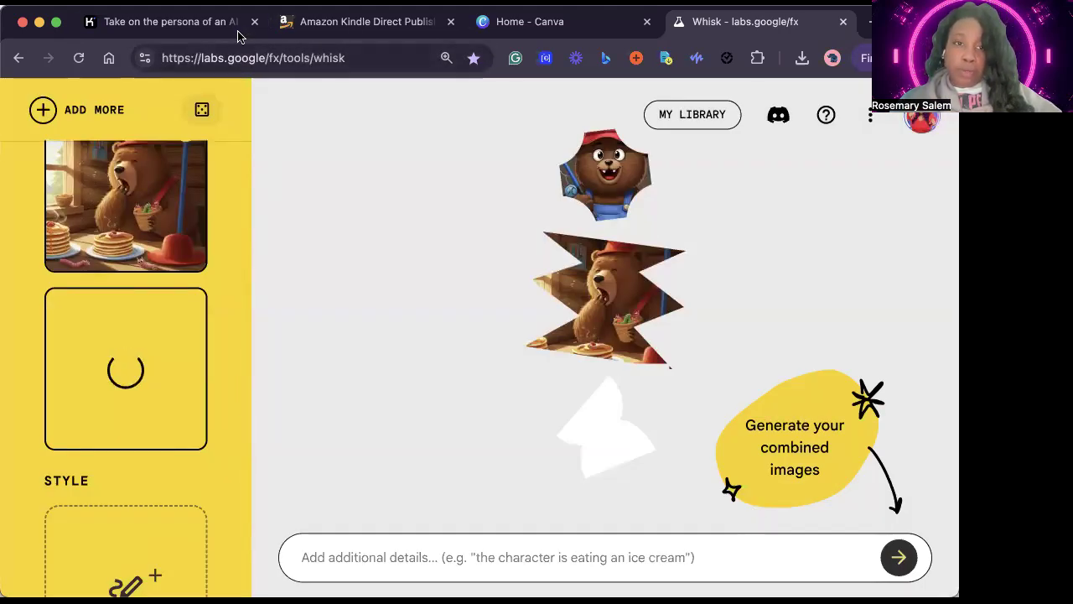
Step: Switch to the Kimi chat and copy the full Scene 3 Prompt paragraph about the bear casting a line into a lake
click(202, 22)
scroll(356, 345, down, 5)
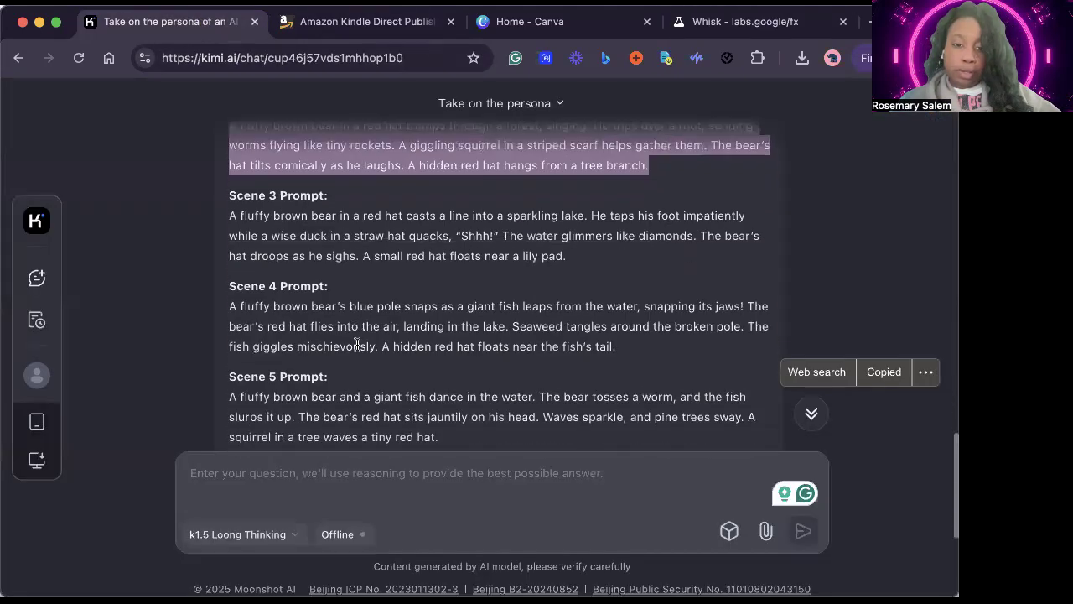
scroll(357, 343, up, 3)
drag(234, 168, 617, 229)
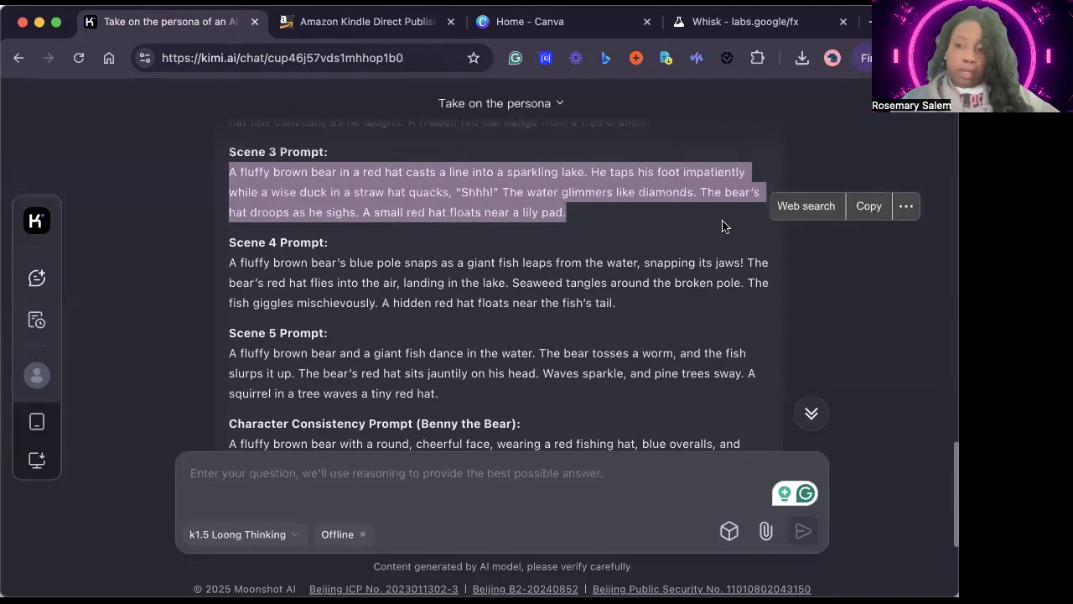
click(869, 207)
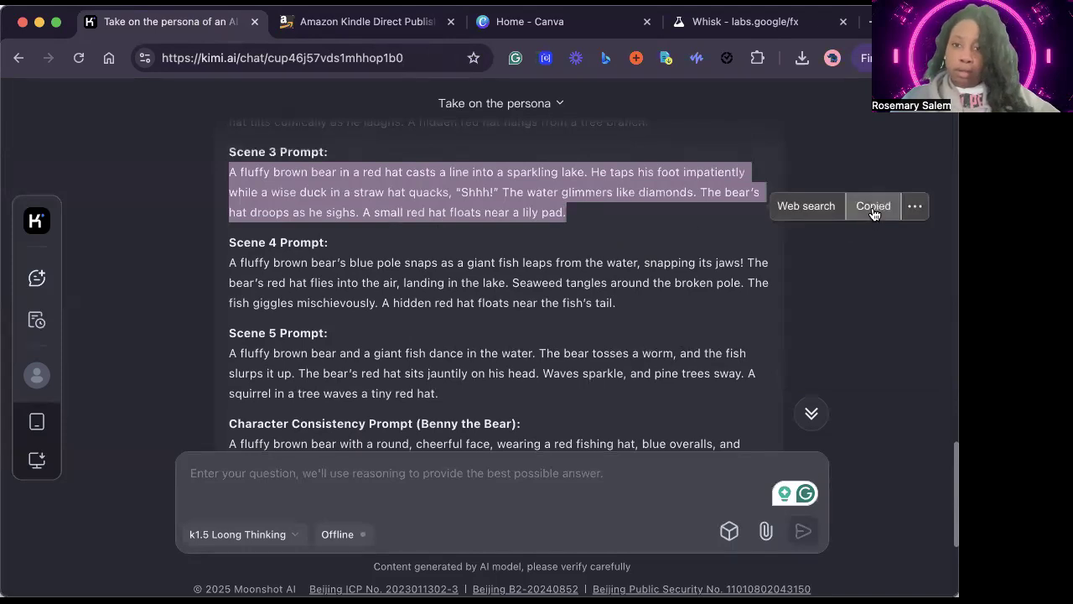
Step: Switch to Whisk, add a new scene slot and generate its image from the copied Scene 3 prompt
click(752, 22)
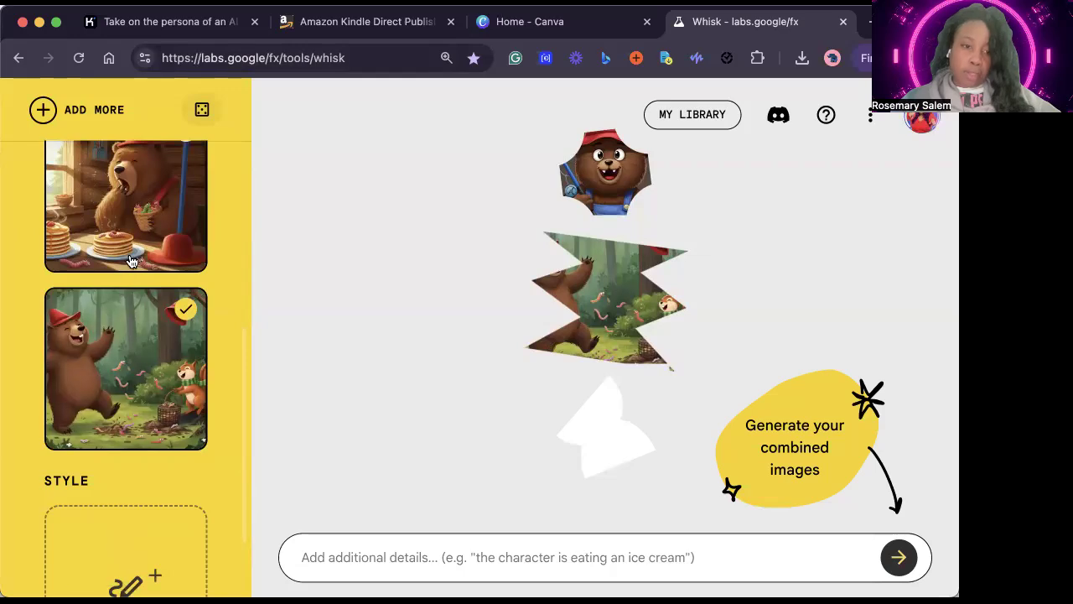
click(52, 117)
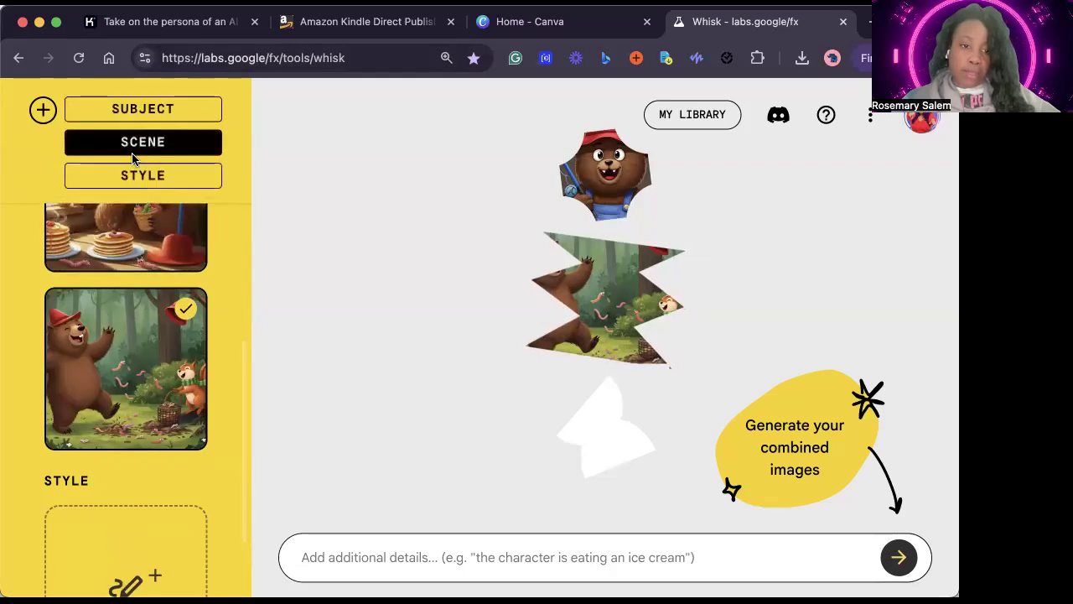
click(130, 143)
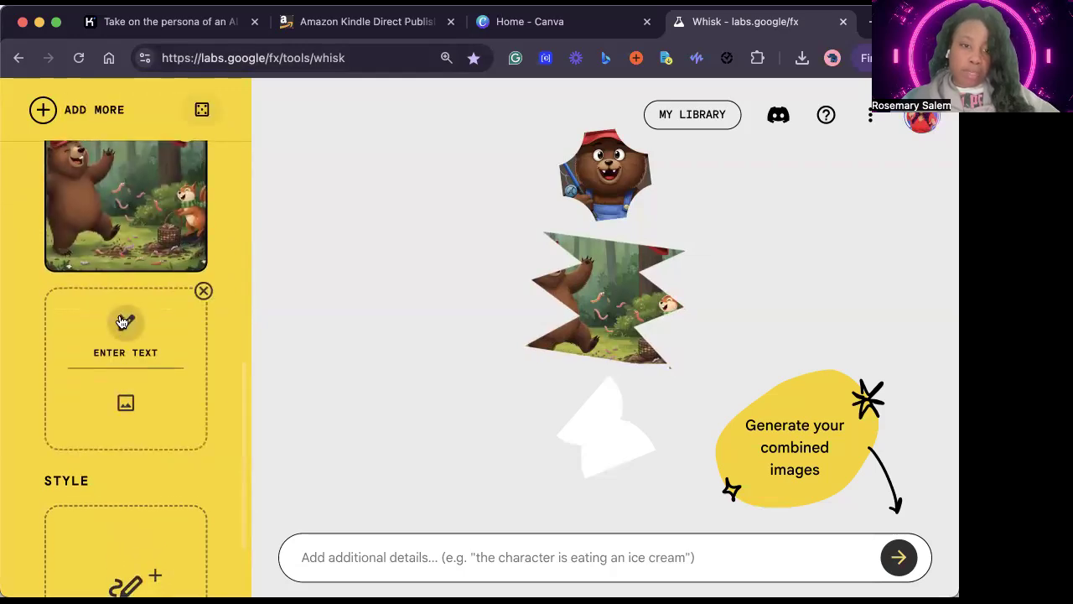
click(119, 326)
key(super+v)
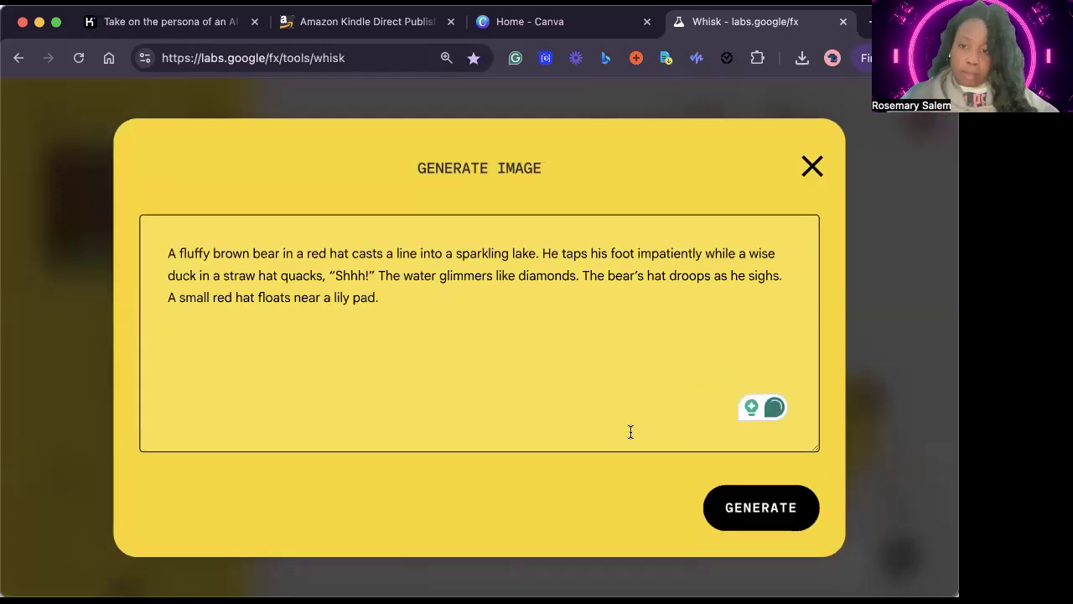
click(745, 509)
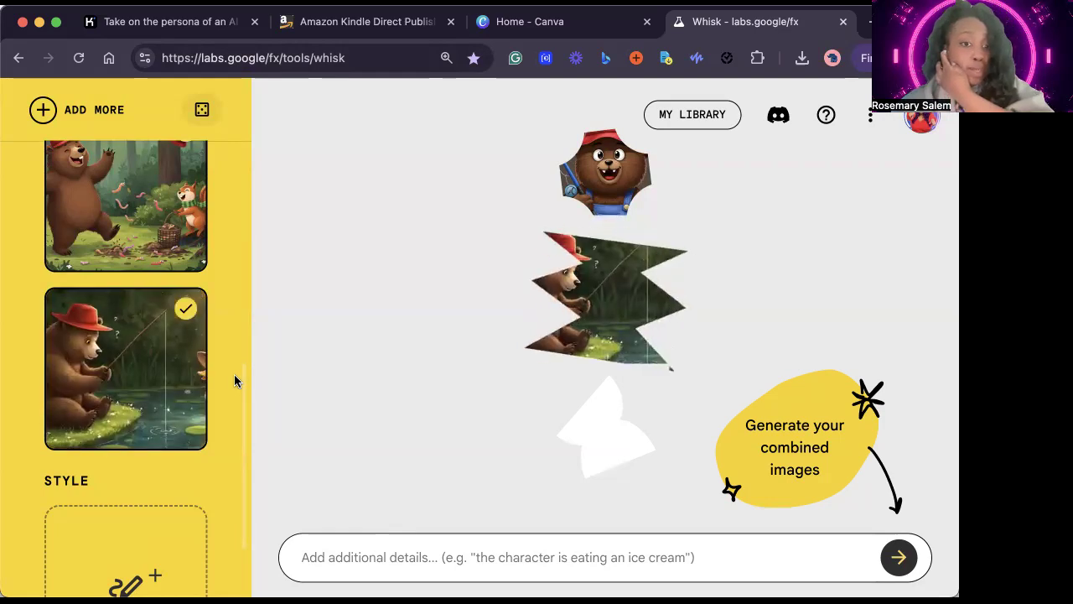
Step: Add two more empty scene slots below the lake fishing image
mouse_move(198, 377)
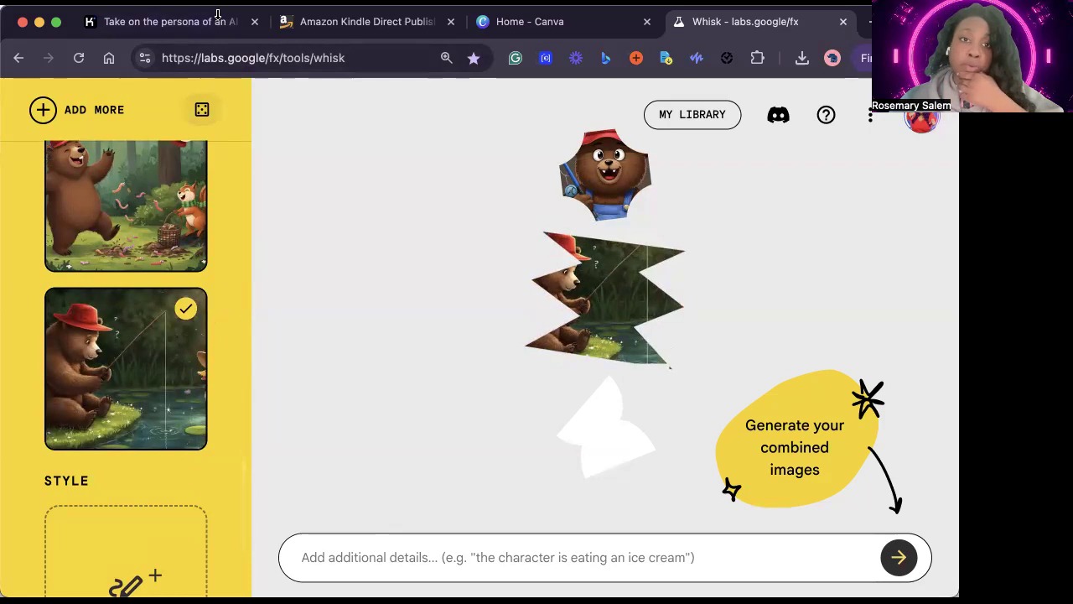
click(46, 120)
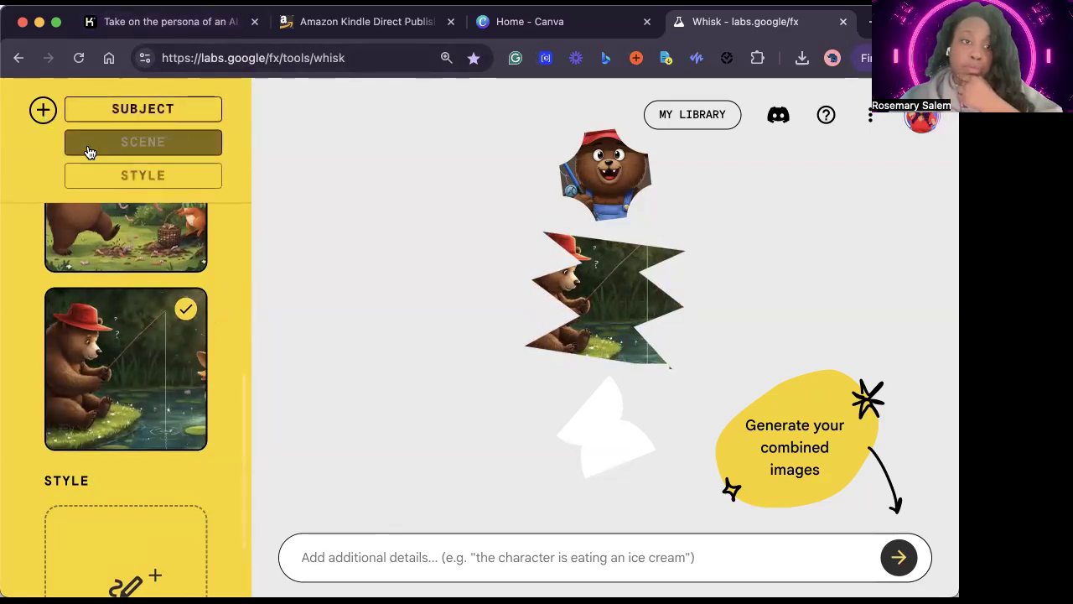
click(90, 144)
click(43, 111)
click(89, 144)
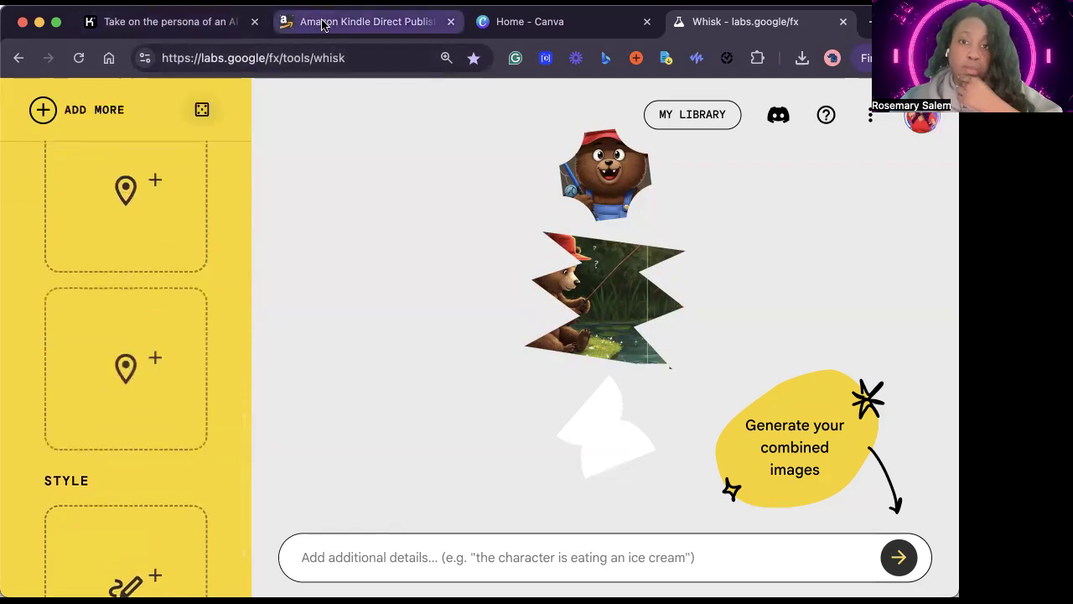
Step: Switch to the Kimi chat and copy the full Scene 4 Prompt paragraph about the giant fish leaping from the water
click(322, 25)
click(201, 21)
click(307, 275)
drag(233, 260, 658, 315)
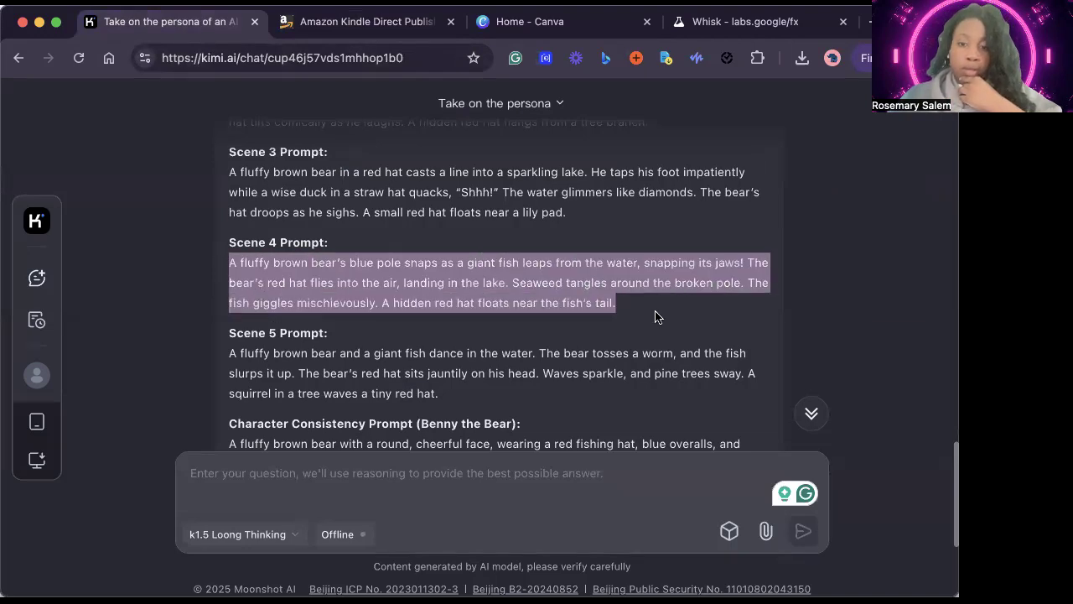
click(876, 297)
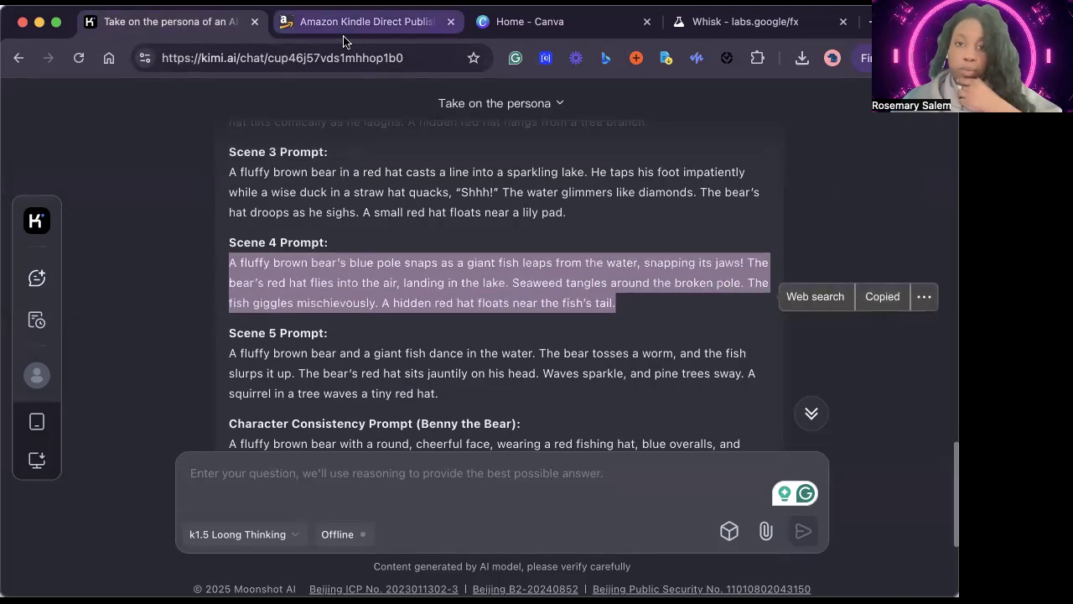
Step: Switch to Whisk and generate an image in the first empty scene slot from the copied Scene 4 prompt
click(732, 22)
scroll(173, 293, up, 2)
click(130, 217)
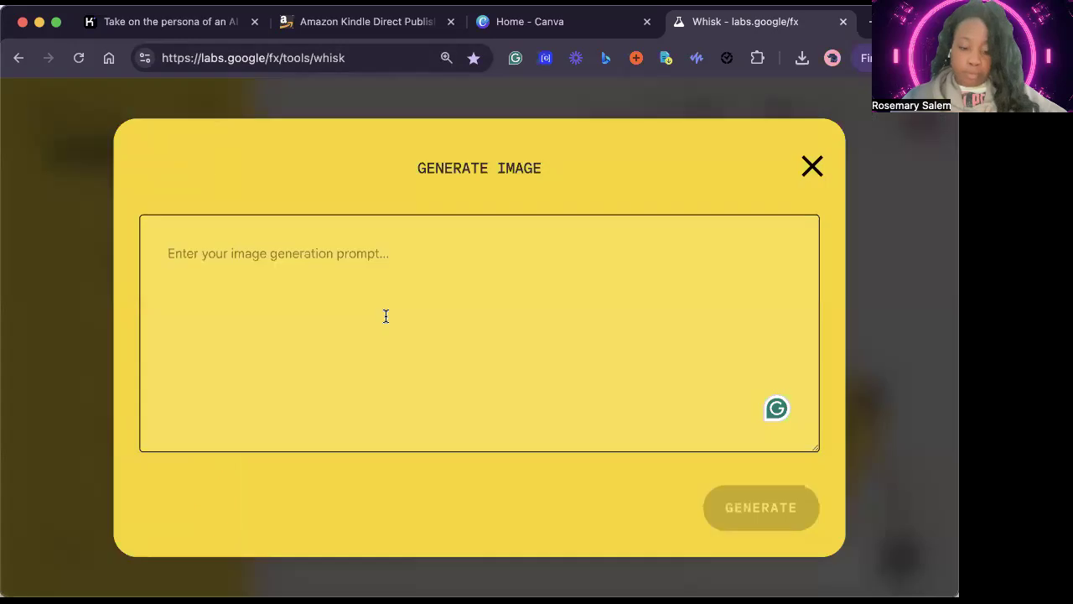
key(super+v)
click(785, 505)
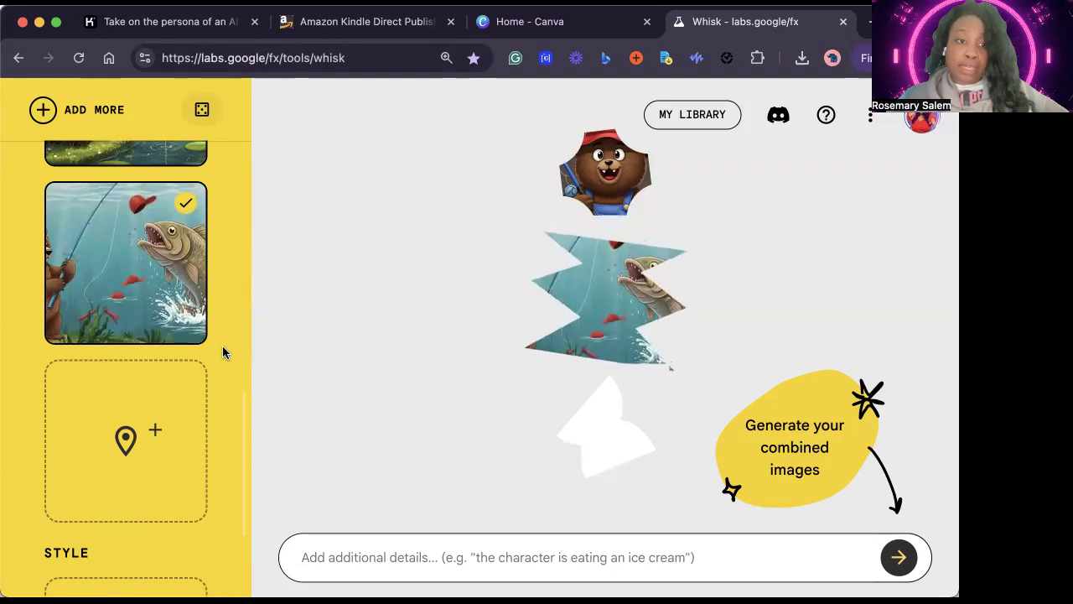
Step: View the bear and leaping fish scene at full width with its prompt, then look over the other scene images
click(65, 325)
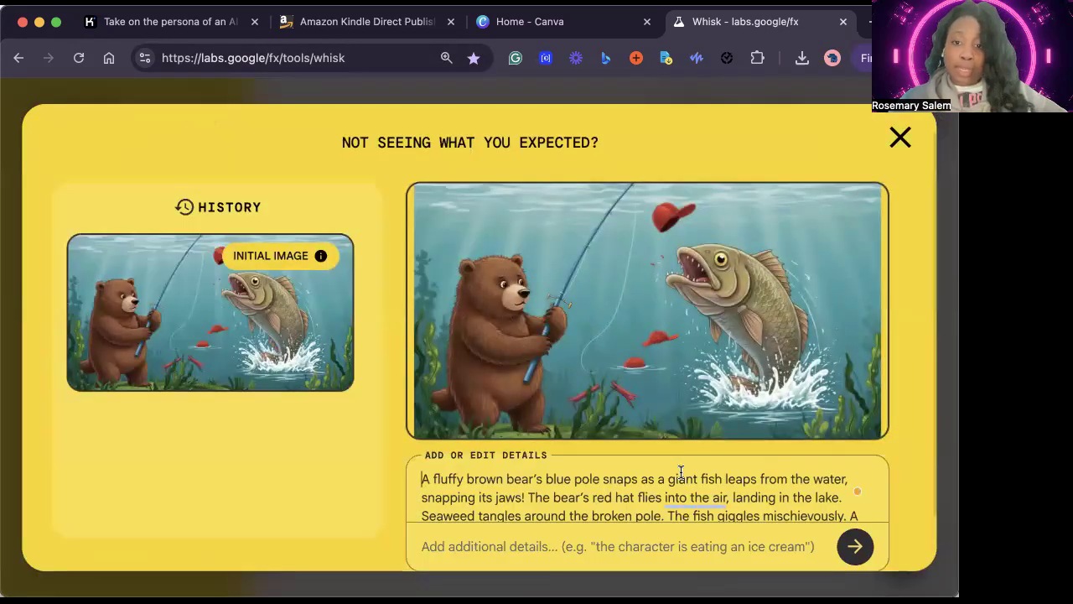
click(901, 141)
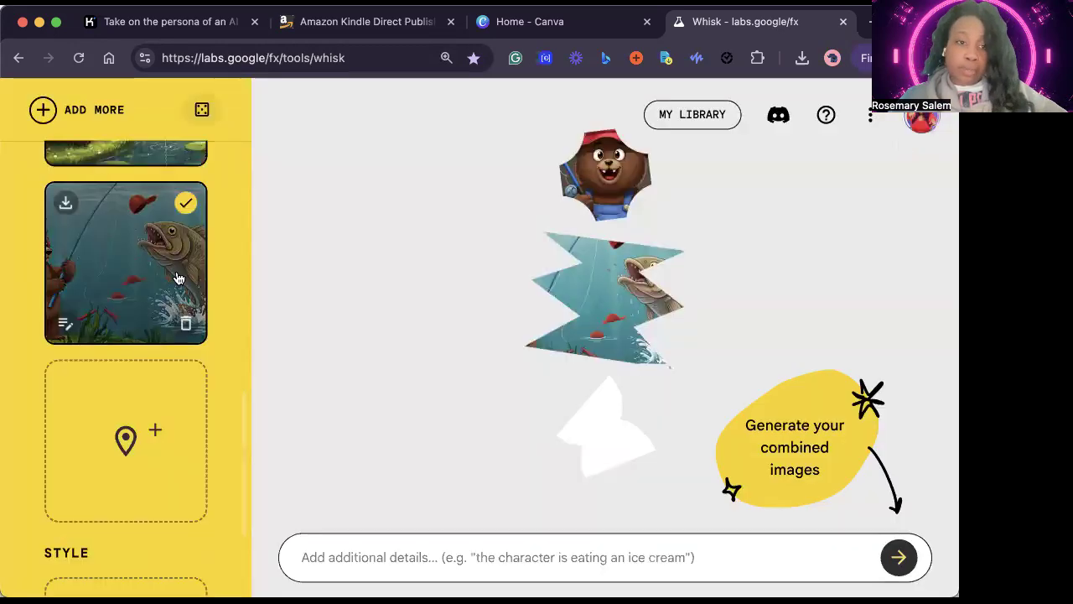
scroll(177, 277, up, 6)
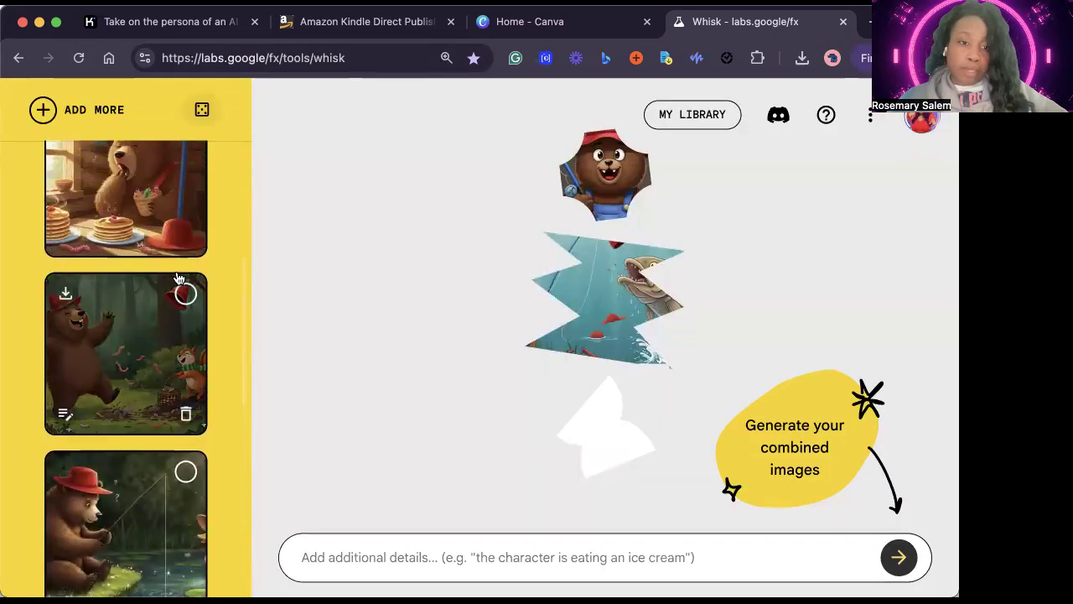
scroll(176, 277, up, 2)
scroll(177, 276, down, 7)
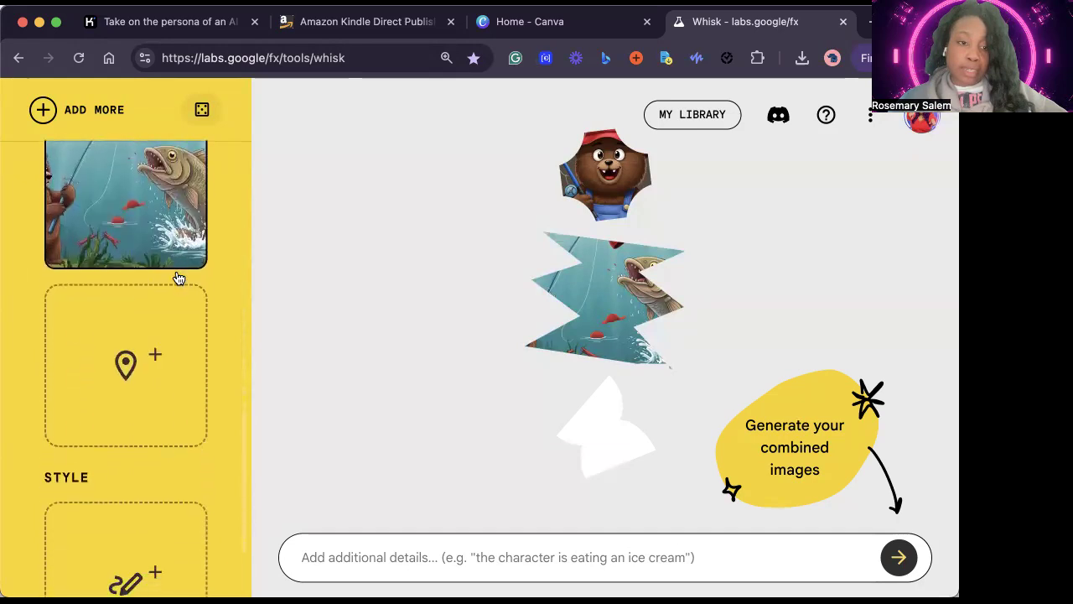
Step: Switch to the Kimi chat and copy the full Scene 5 Prompt paragraph about the bear and giant fish dancing
click(194, 25)
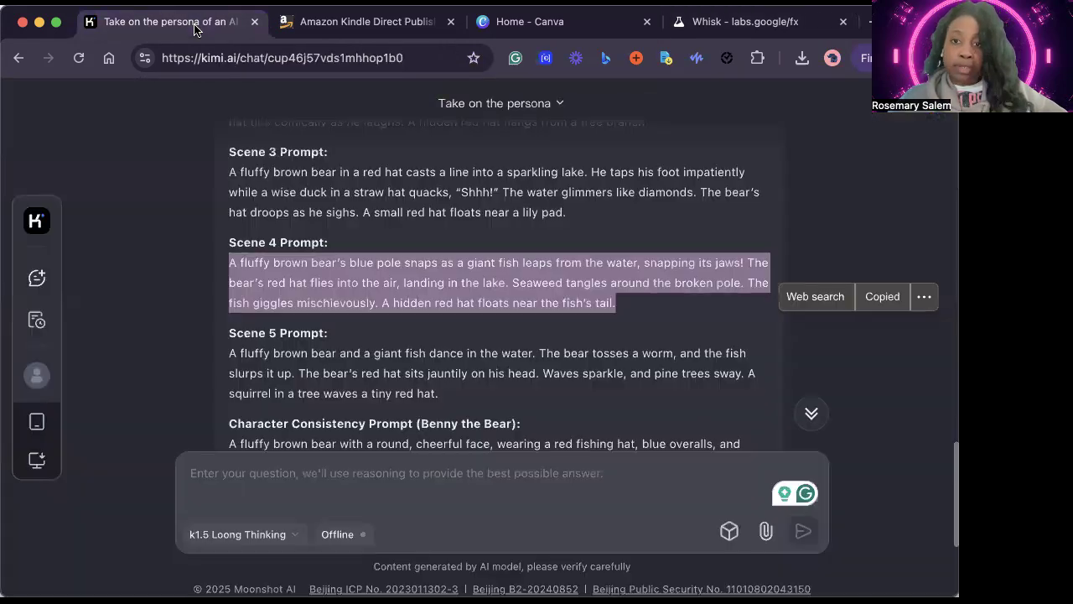
click(364, 366)
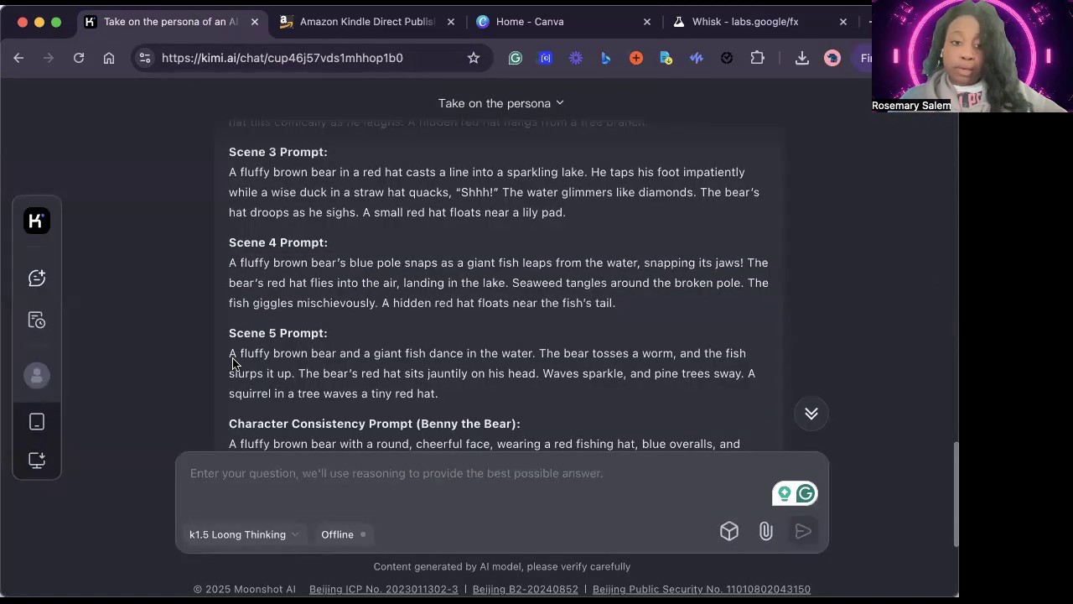
drag(226, 357, 459, 394)
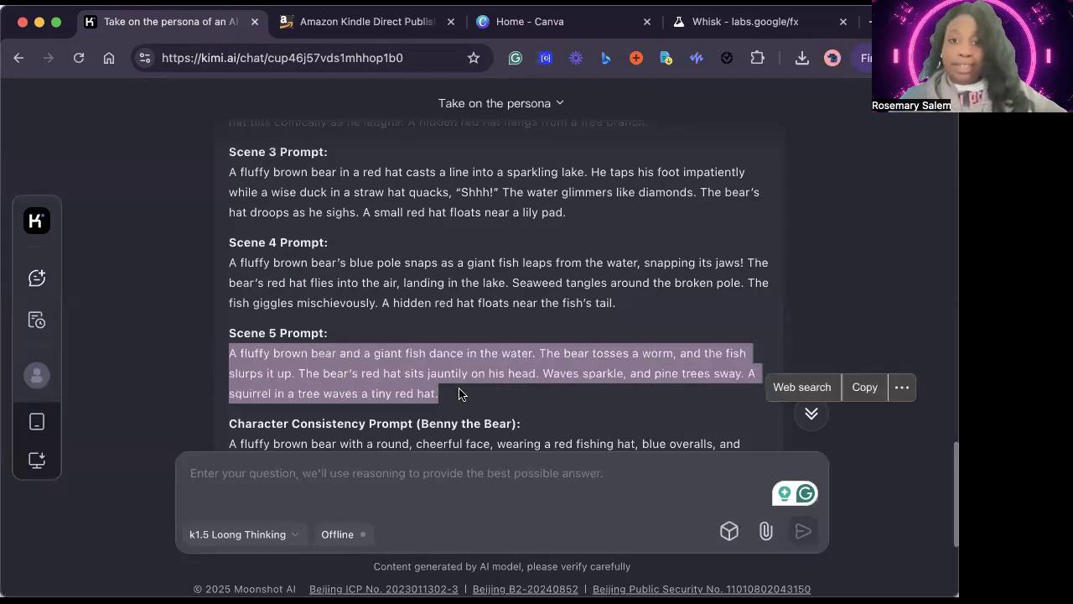
click(864, 387)
Step: Switch to Whisk and generate an image in the remaining empty scene slot from the copied Scene 5 prompt
click(749, 25)
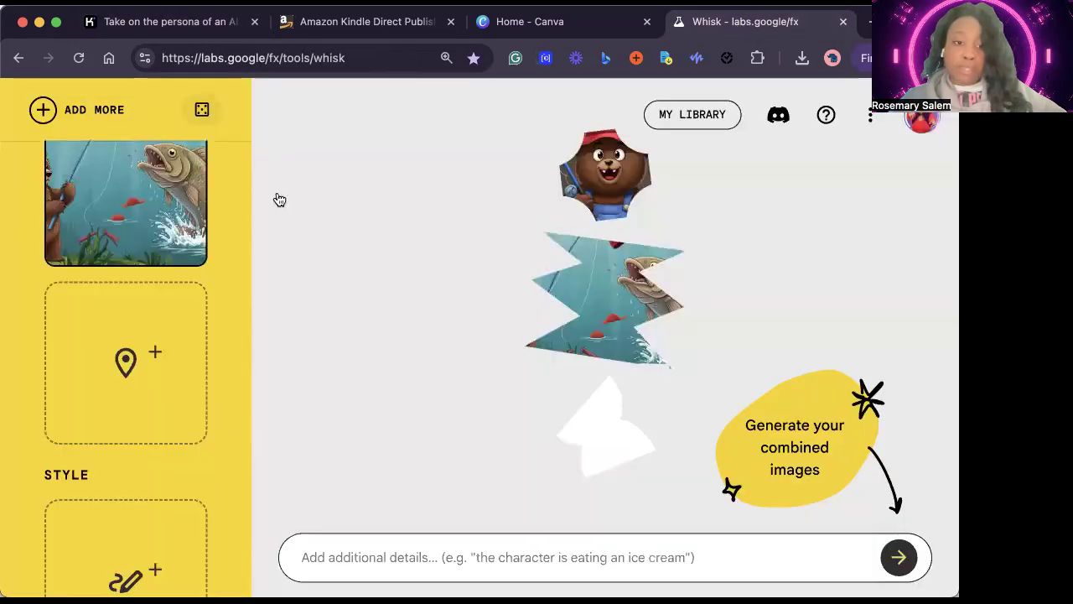
click(126, 333)
click(328, 293)
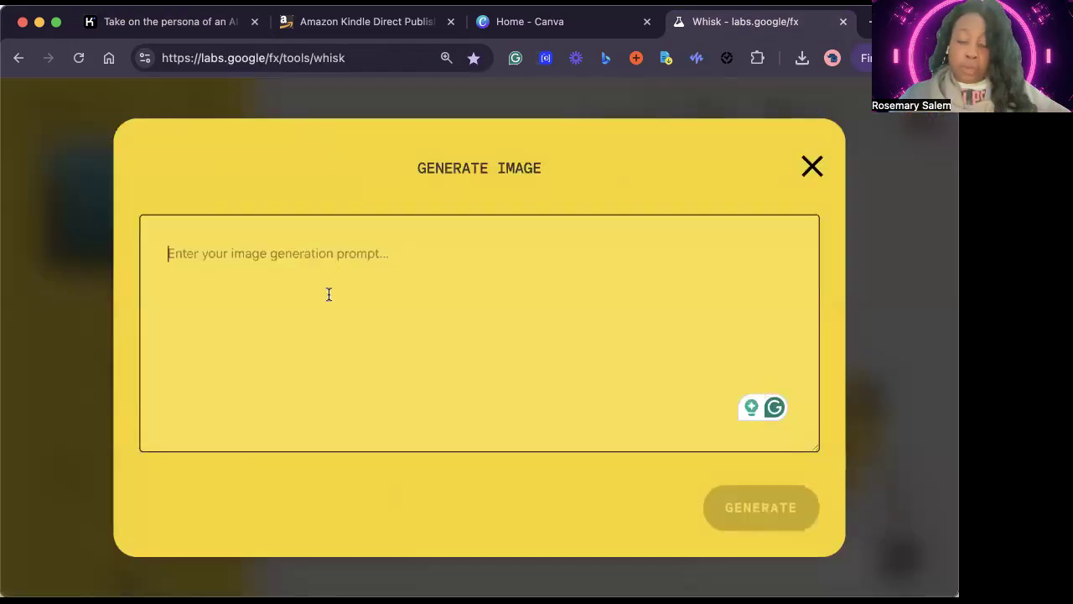
key(super+v)
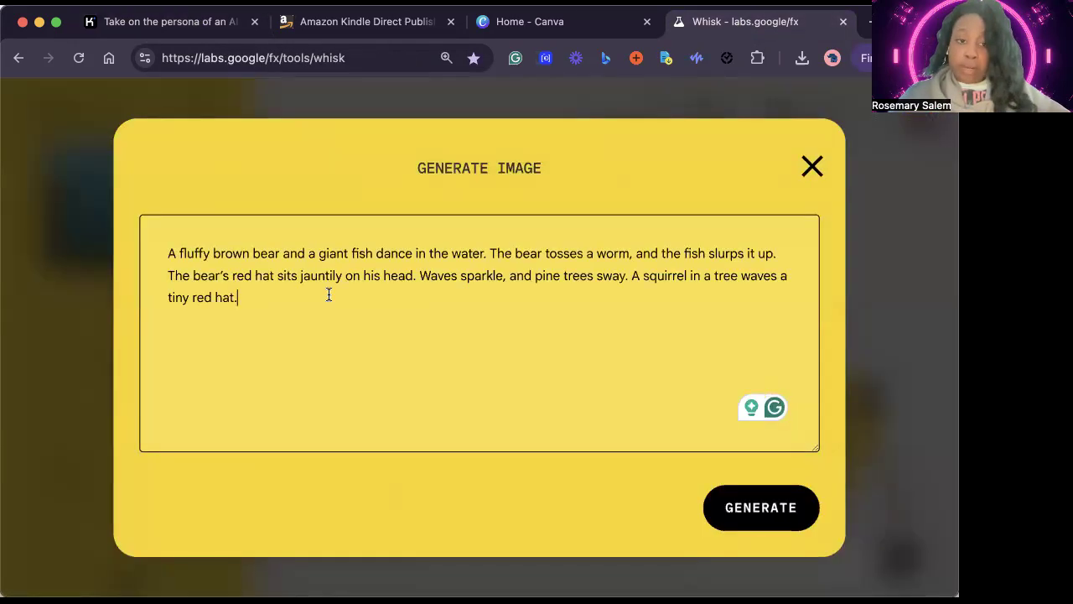
click(757, 509)
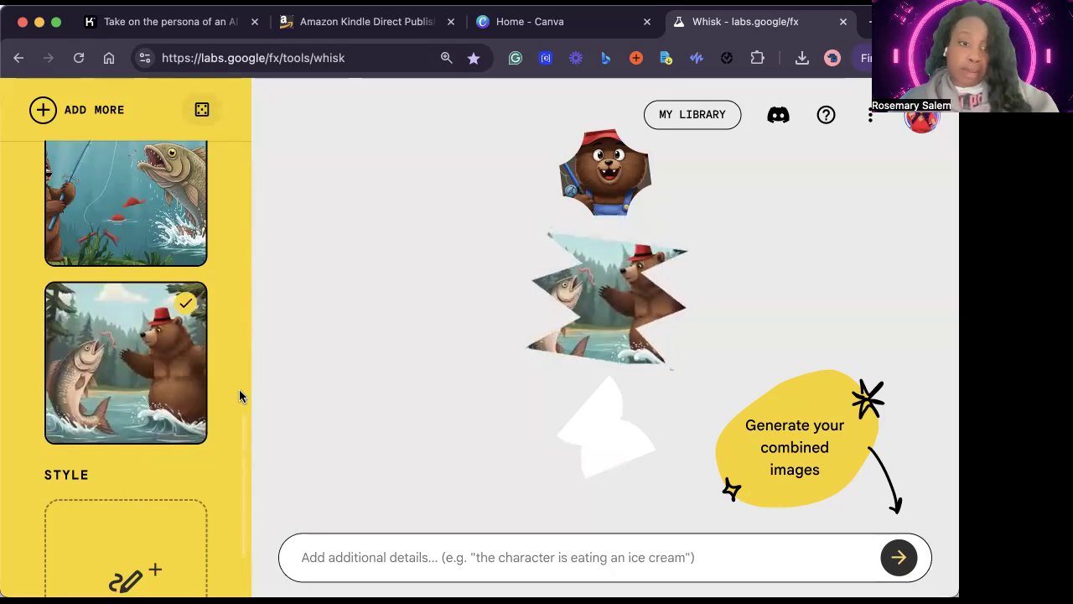
Step: Delete the generated image of the bear and fish dancing, and select the underwater fish scene
scroll(234, 391, up, 1)
mouse_move(96, 507)
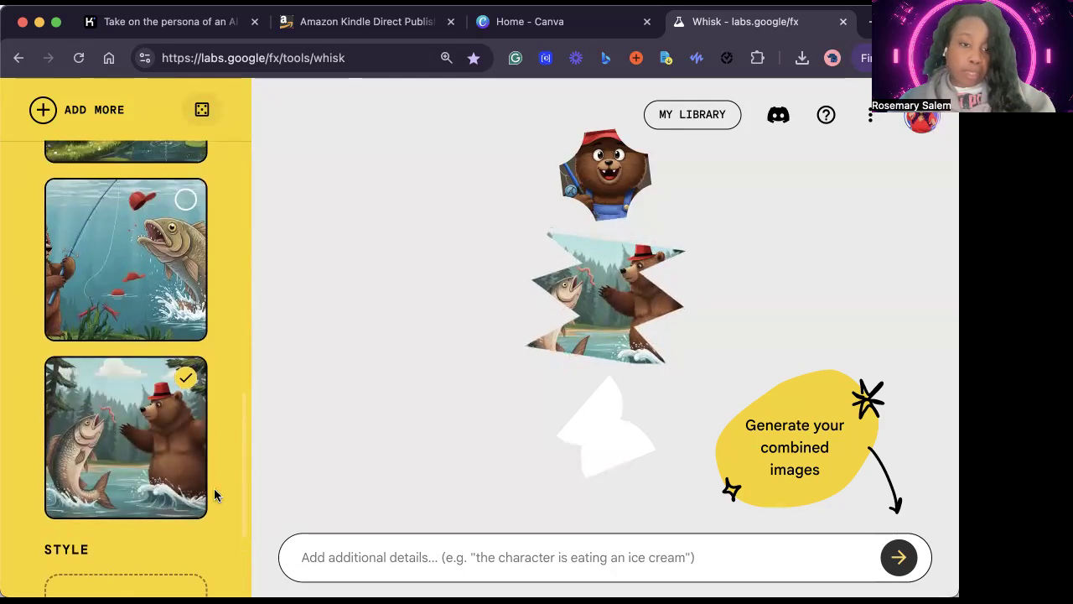
click(186, 499)
click(186, 198)
Step: Add a new scene slot and generate another version of the dancing bear and fish from the copied Scene 5 prompt
click(48, 116)
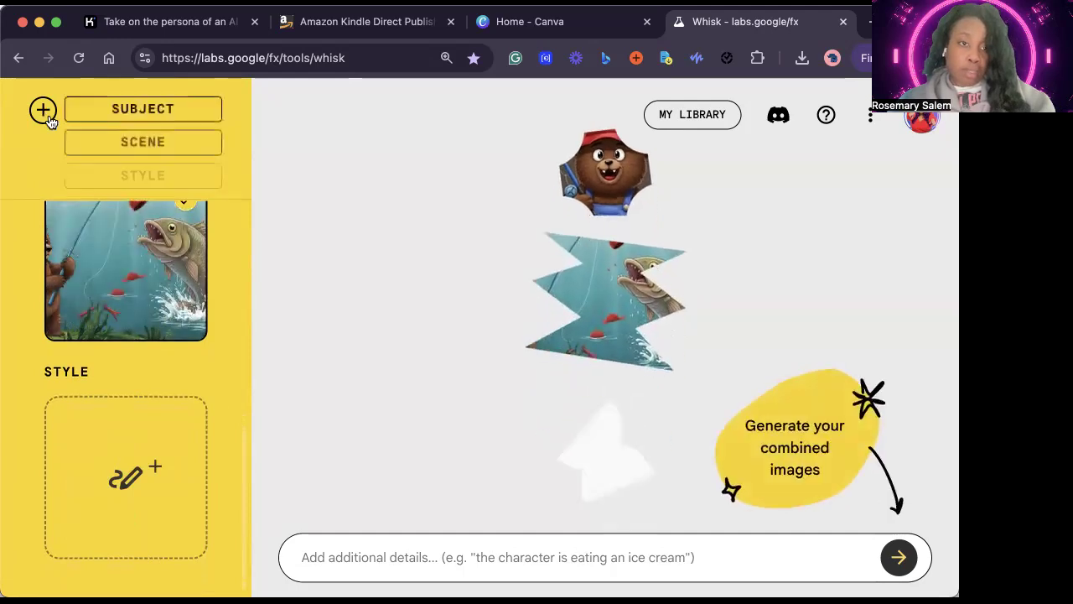
click(103, 143)
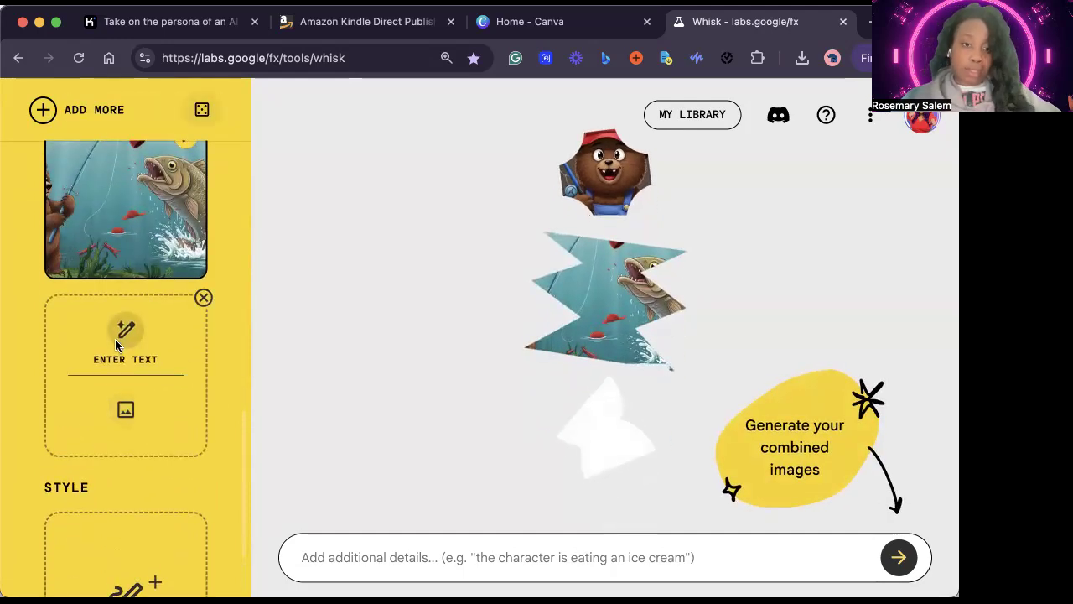
click(118, 340)
key(super+v)
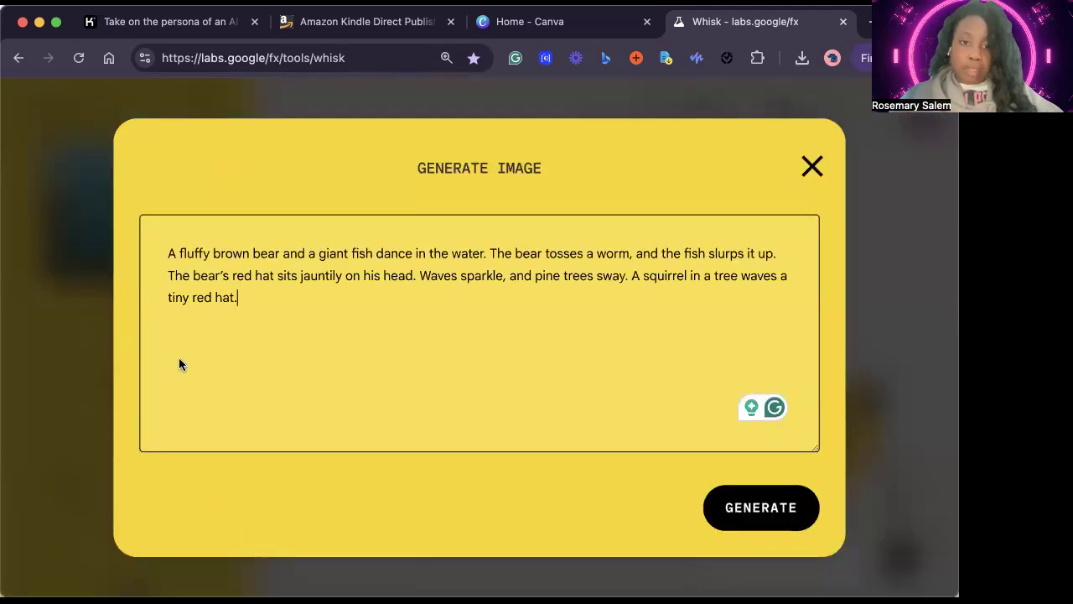
click(781, 507)
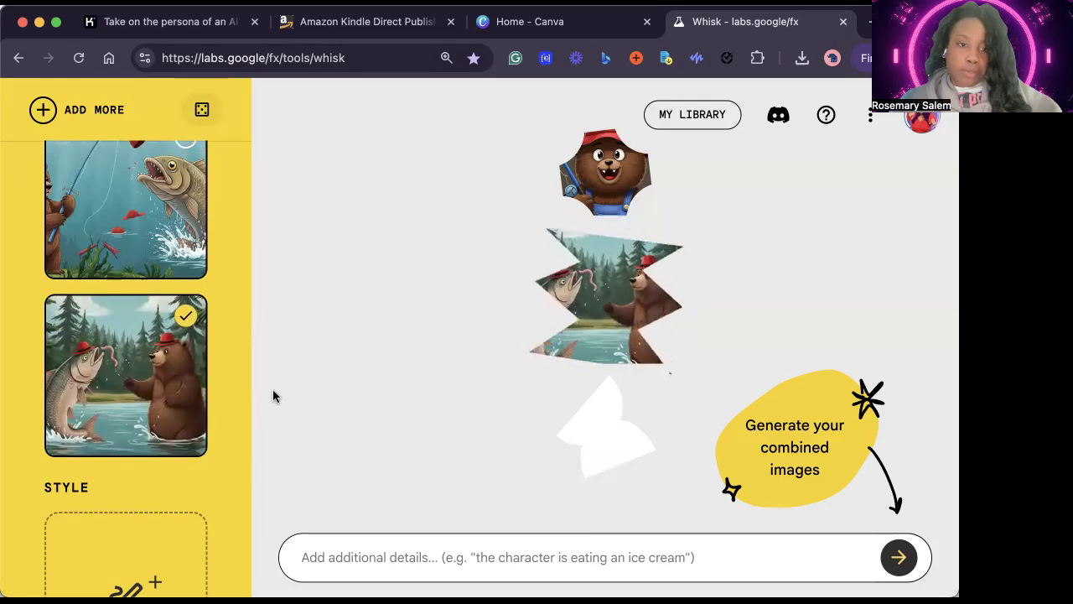
Step: Examine the underwater fish scene with its detailed description, close it and look back over the earlier scene images
mouse_move(160, 215)
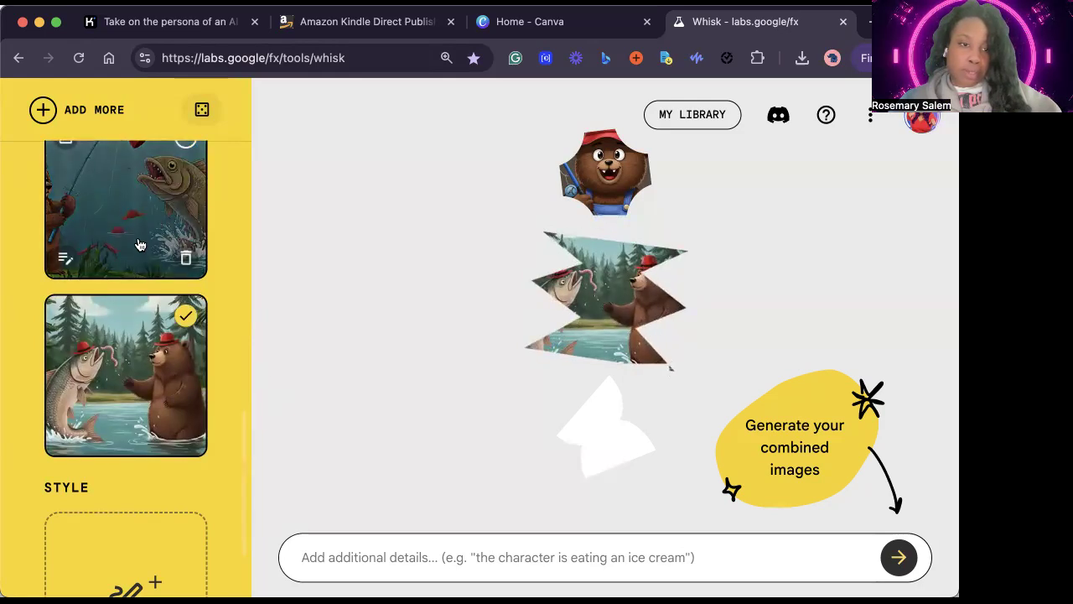
click(66, 257)
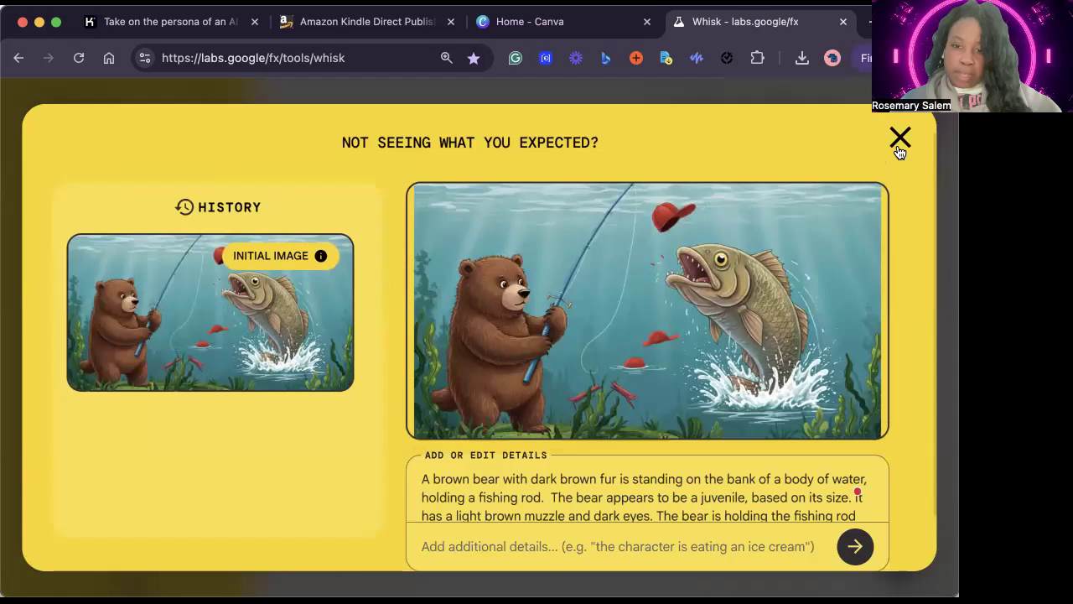
key(Escape)
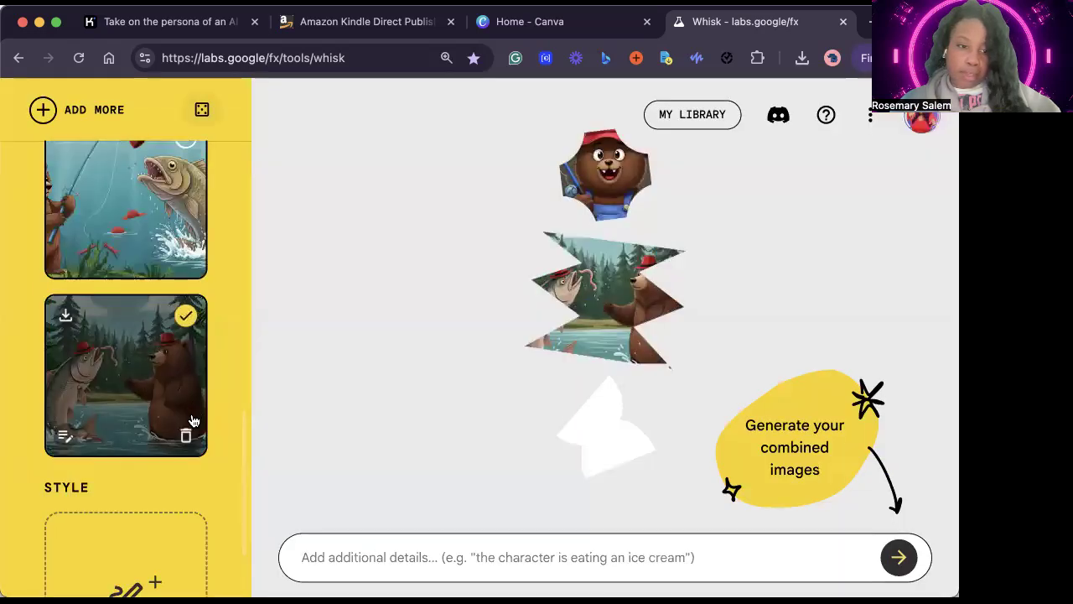
scroll(172, 413, up, 4)
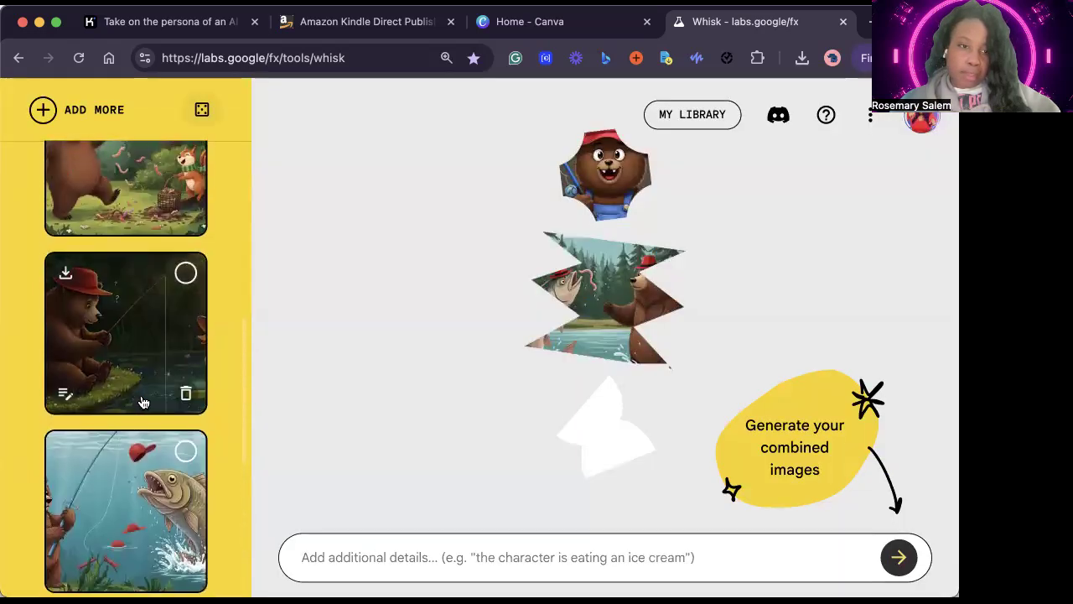
Step: Delete the latest dancing bear and fish image, and select the scene of the bear fishing at the pond
scroll(142, 402, down, 4)
scroll(143, 403, up, 3)
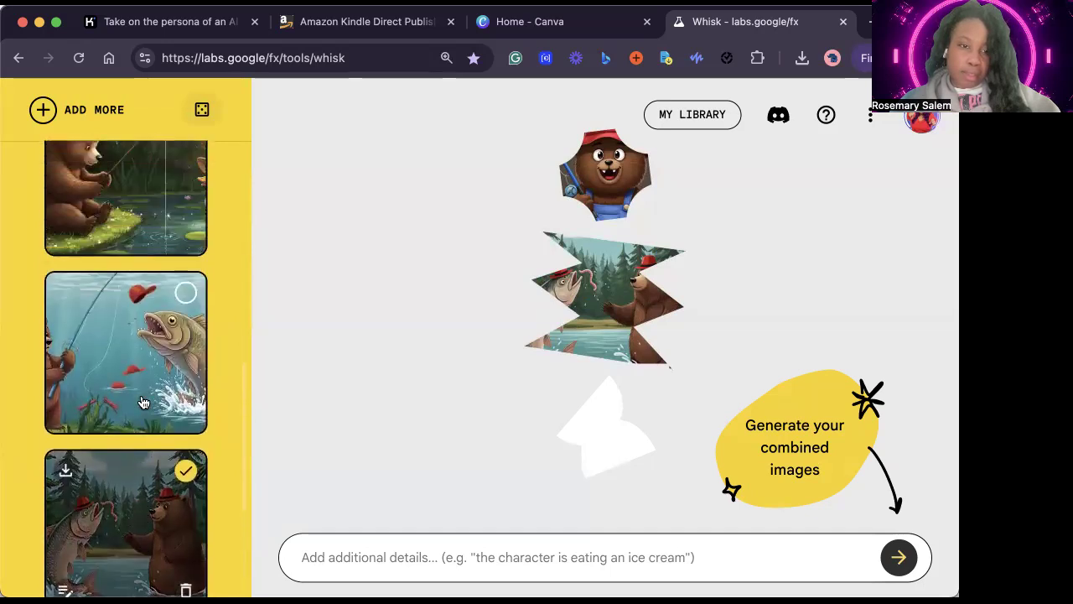
scroll(142, 402, down, 4)
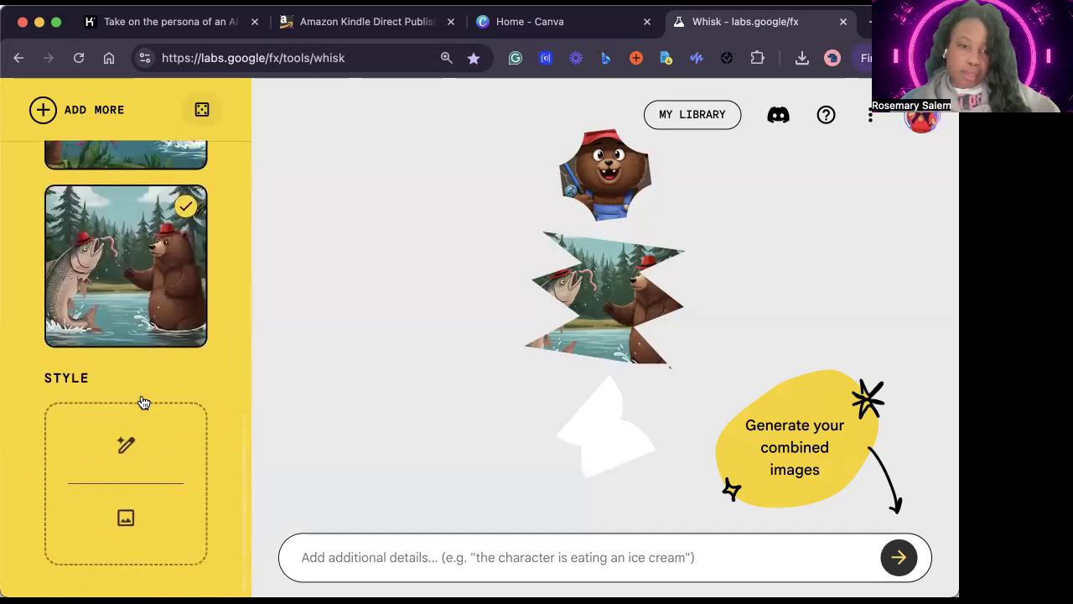
scroll(139, 402, up, 1)
click(186, 385)
scroll(156, 286, up, 4)
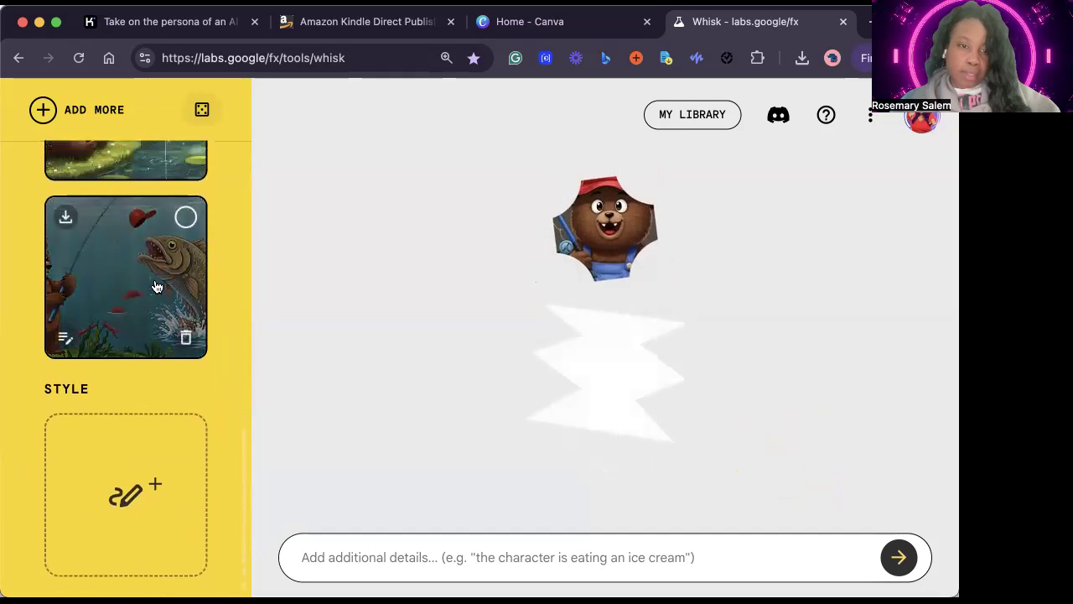
scroll(156, 286, up, 2)
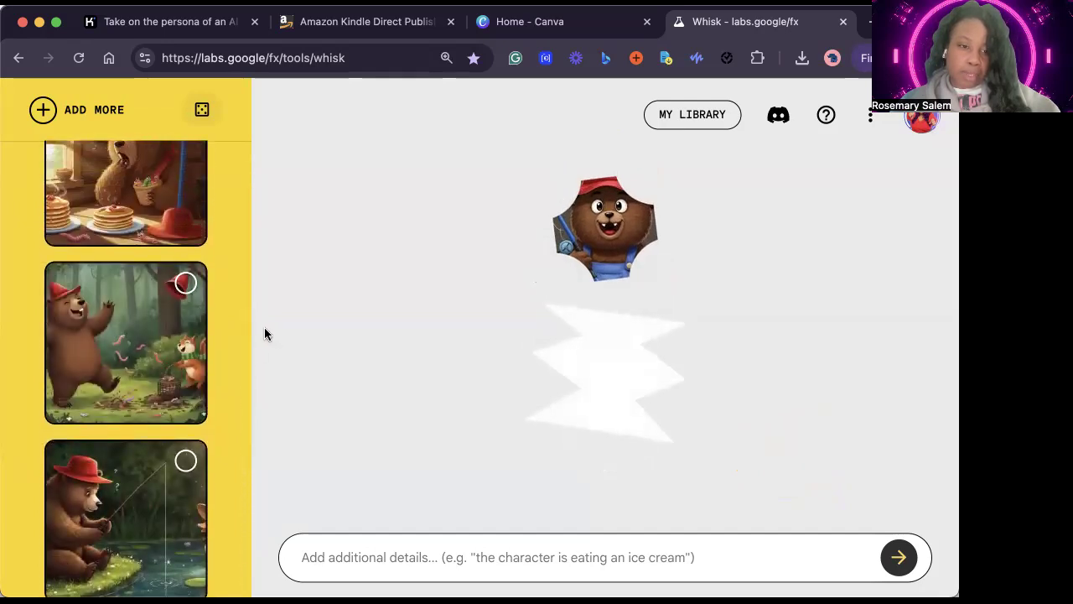
click(186, 462)
Step: Add another scene slot and generate an image from the Scene 5 prompt about the fluffy brown bear and giant fish dancing in the water
scroll(187, 467, down, 10)
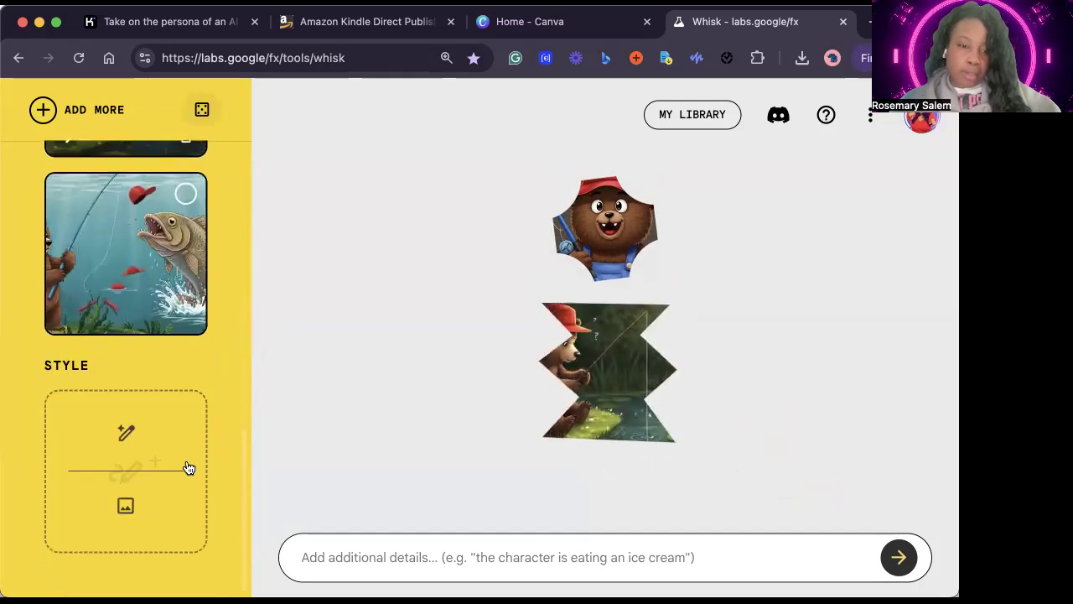
scroll(187, 467, up, 3)
click(43, 110)
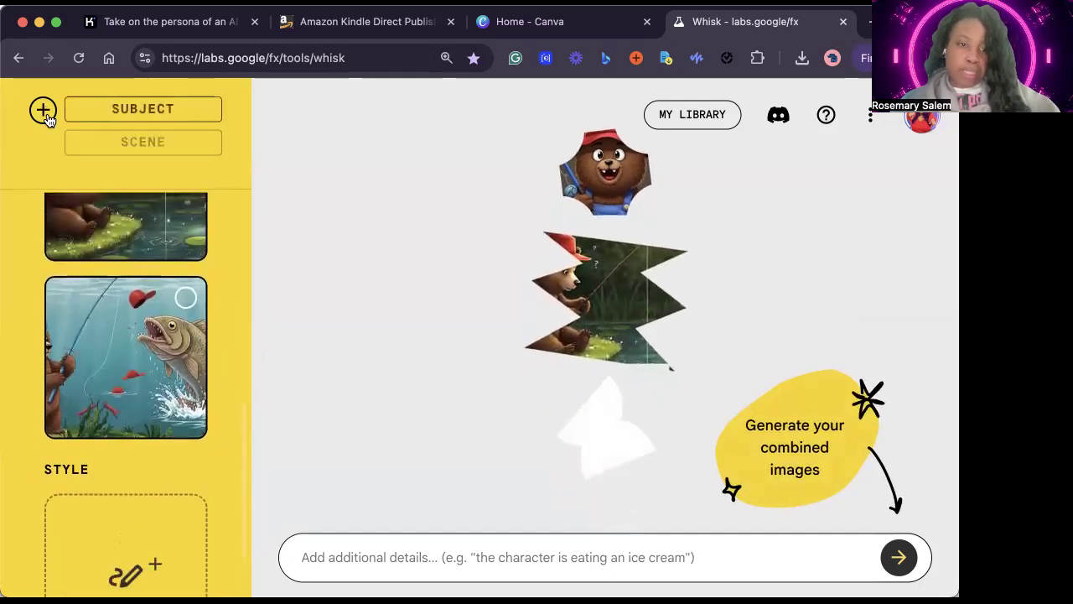
click(100, 141)
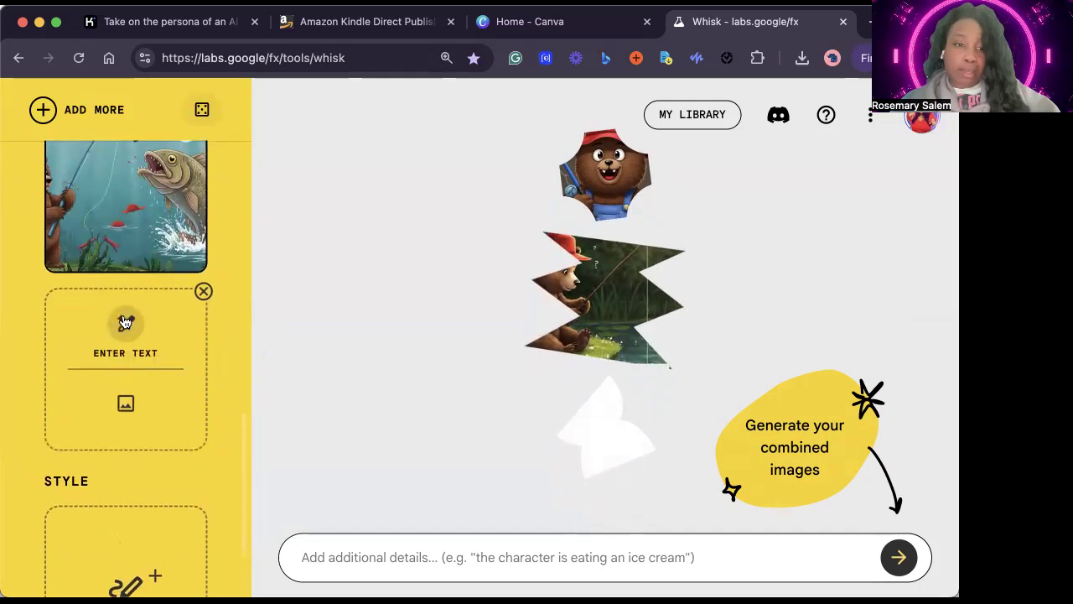
click(125, 320)
text(A fluffy brown bear and a giant fish dance in the water. The bear tosses a worm, and the fish slurps it up. The bear’s red hat sits jauntily on his head. Waves sparkle, and pine trees sway. A squirrel in a tree waves a tiny red hat.)
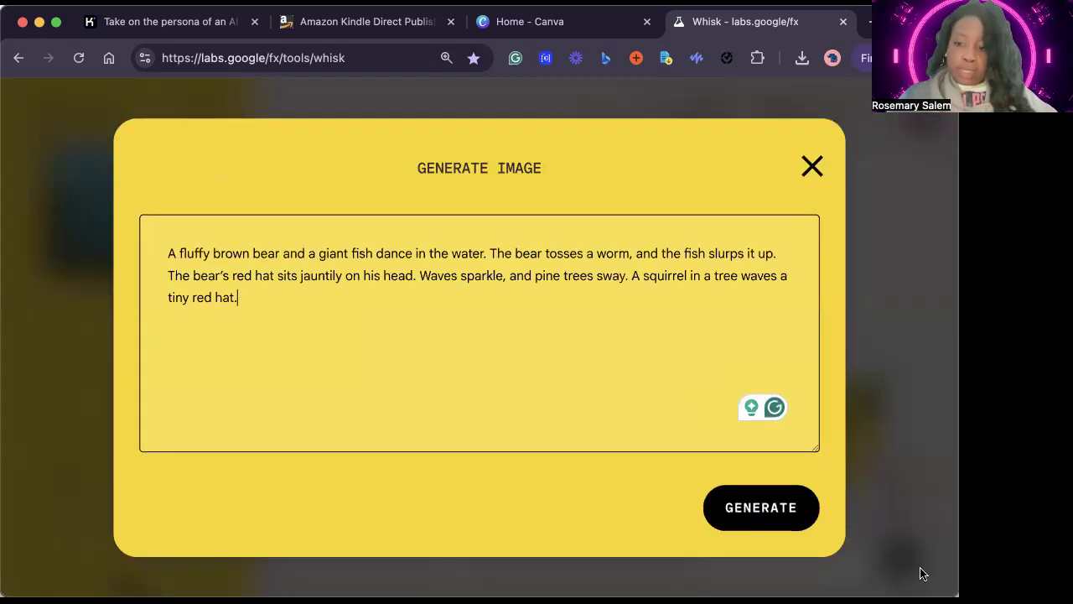
click(784, 508)
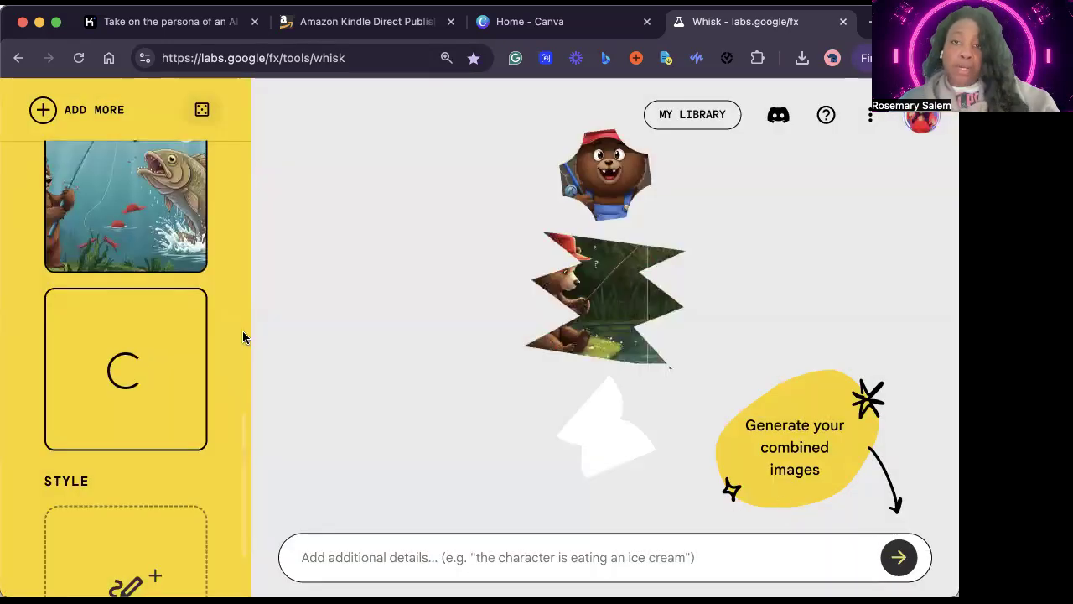
Step: Compare the newly generated dancing bear and fish image with the cover and the earlier scene images
scroll(235, 255, up, 5)
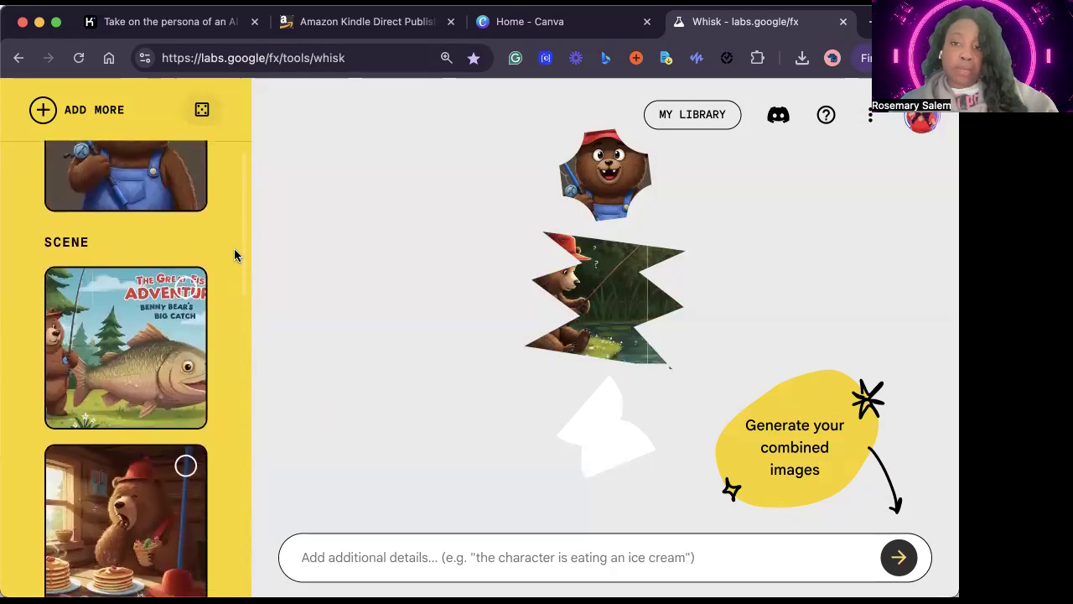
scroll(235, 255, down, 4)
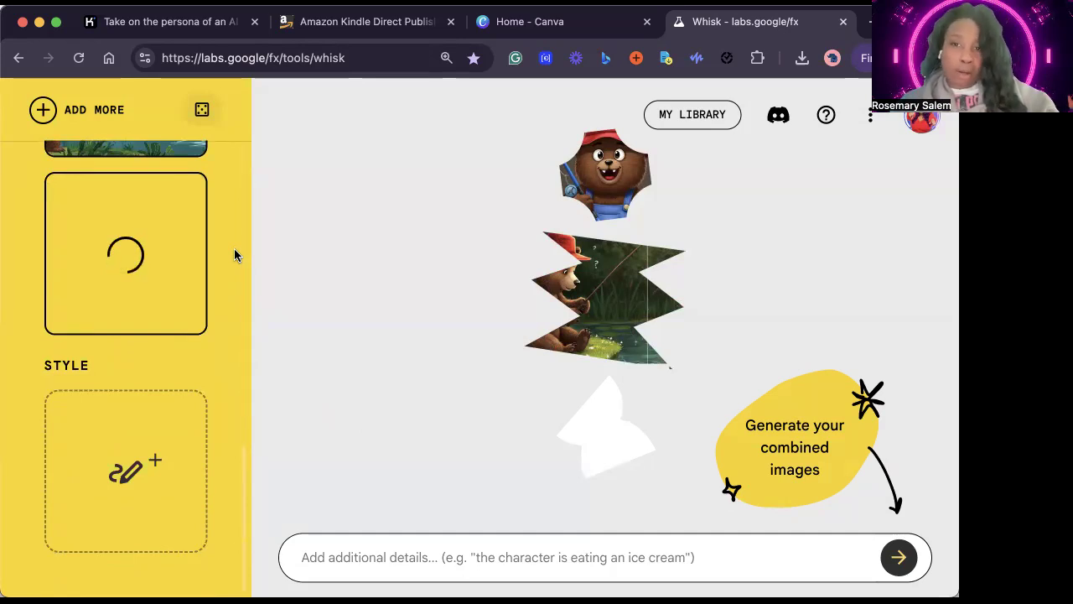
scroll(235, 256, up, 5)
scroll(235, 256, down, 4)
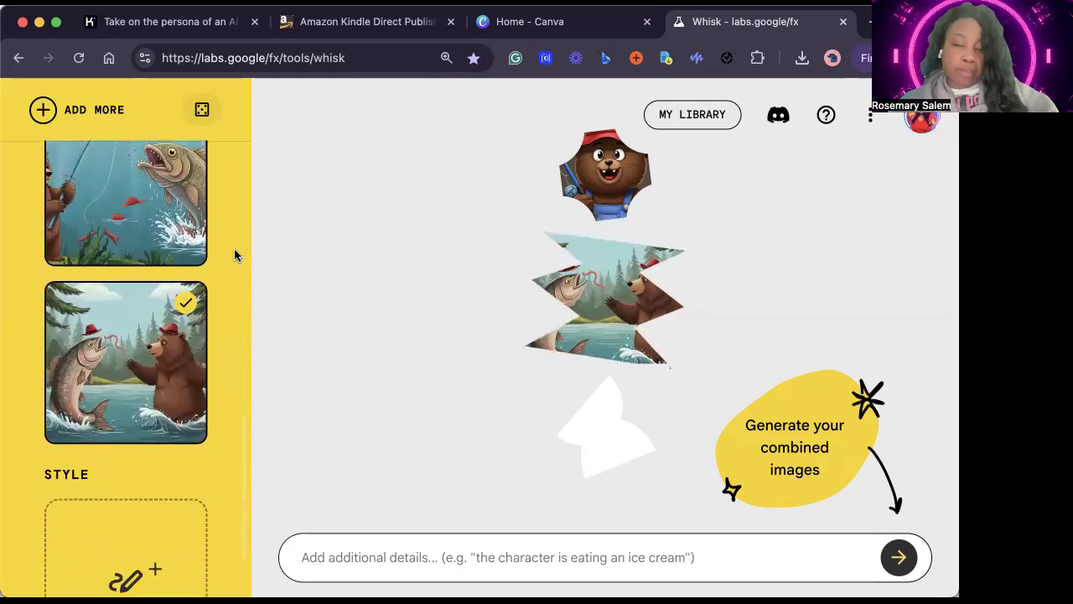
mouse_move(188, 428)
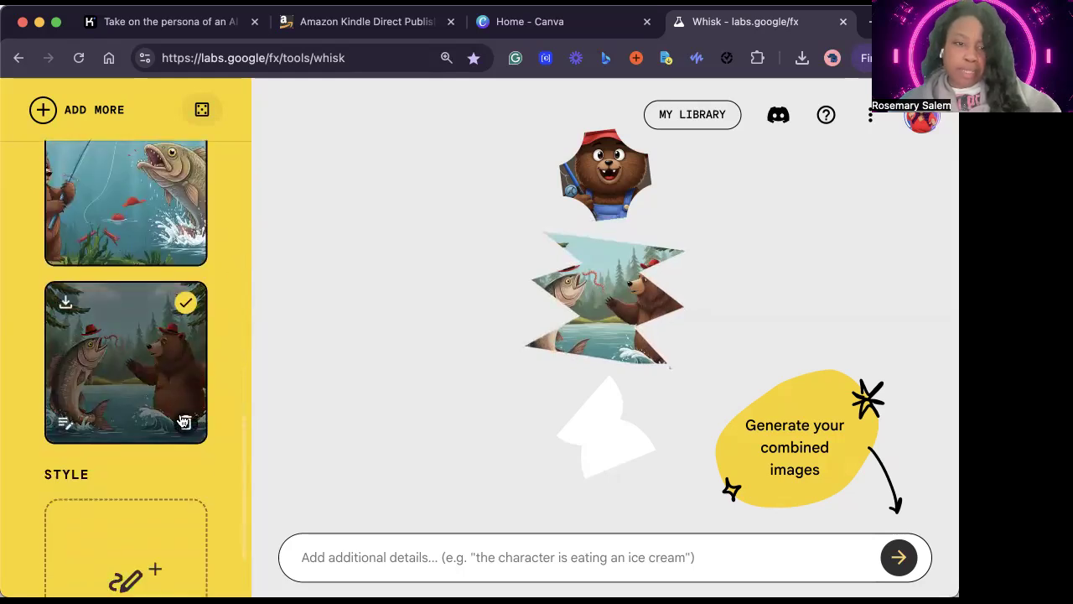
scroll(167, 379, up, 8)
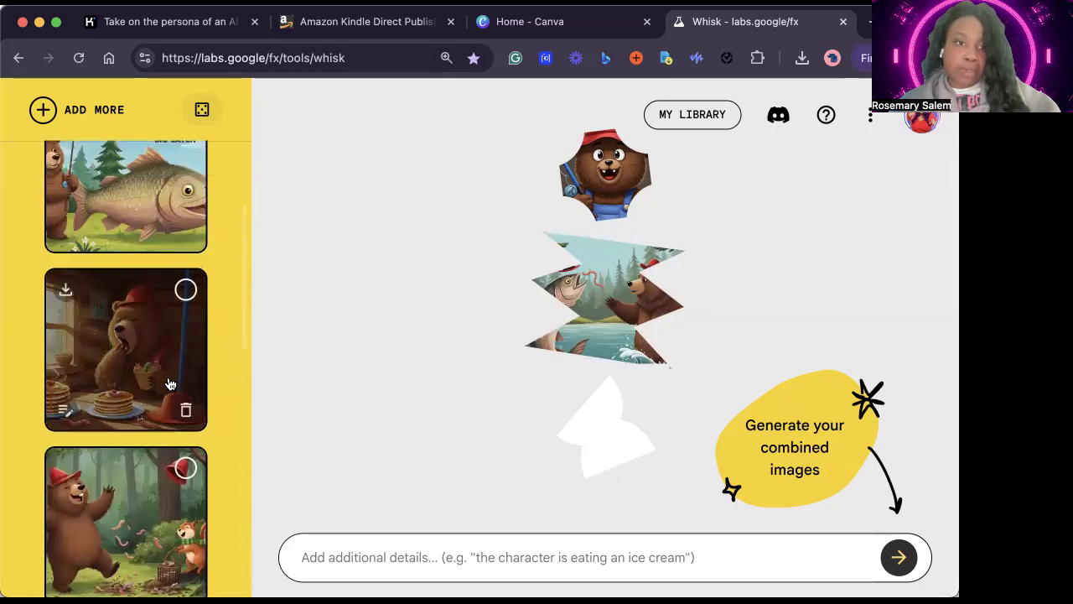
scroll(168, 384, down, 6)
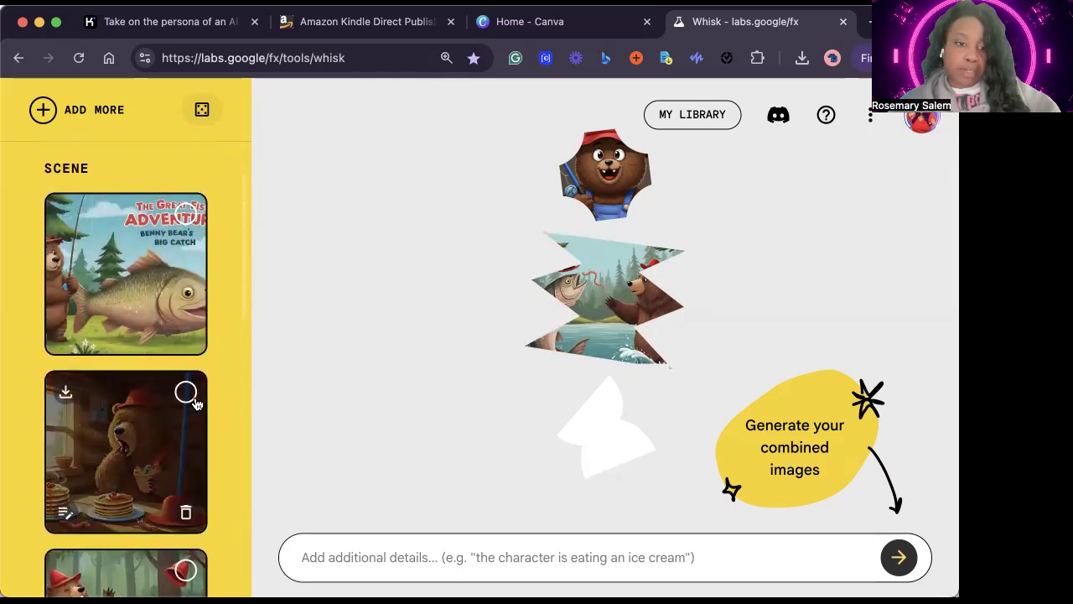
scroll(239, 429, down, 2)
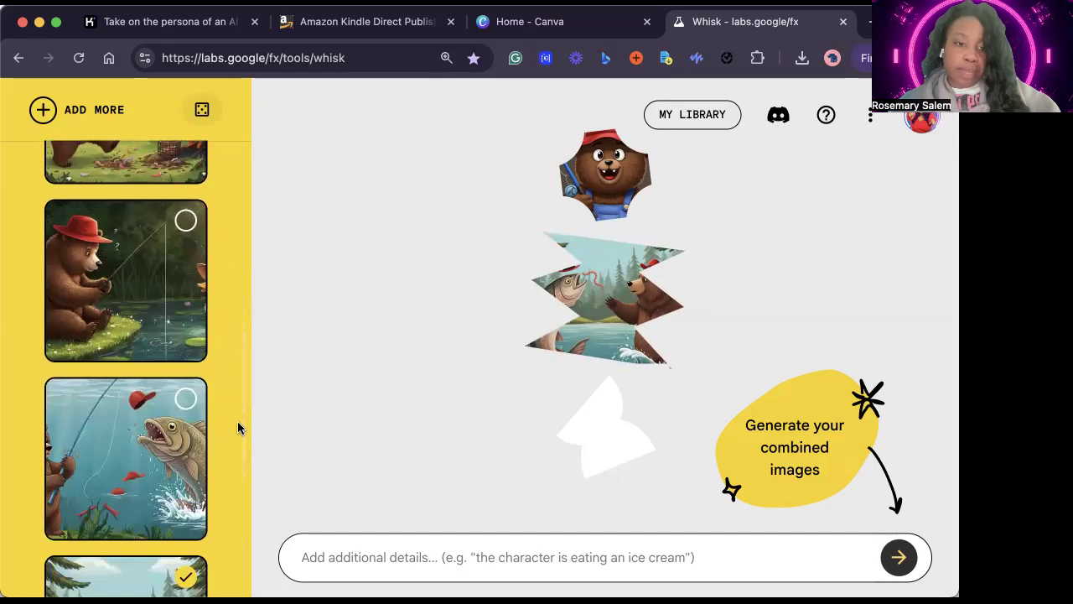
scroll(238, 429, down, 3)
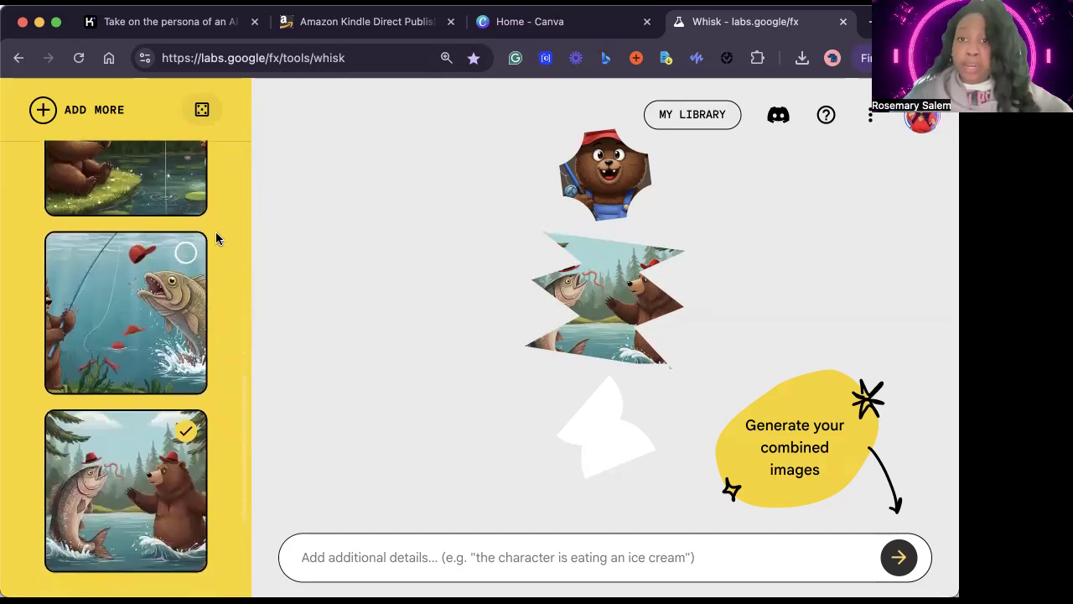
Step: Switch to Kimi and read the Character Consistency Prompt and the Interactive Element below the Scene 5 prompt
click(214, 23)
scroll(340, 243, down, 4)
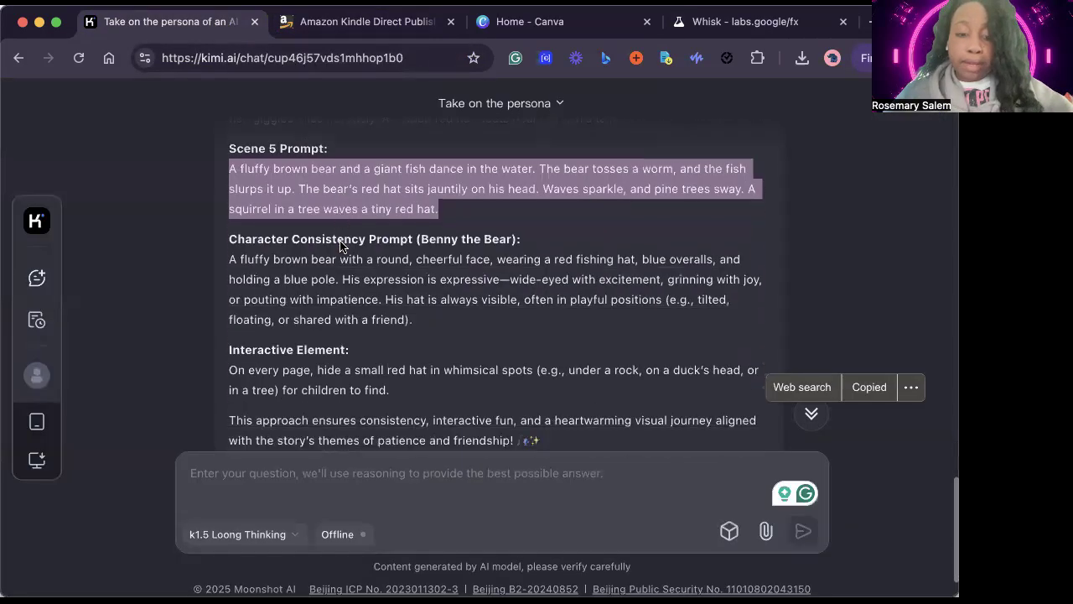
scroll(340, 244, down, 2)
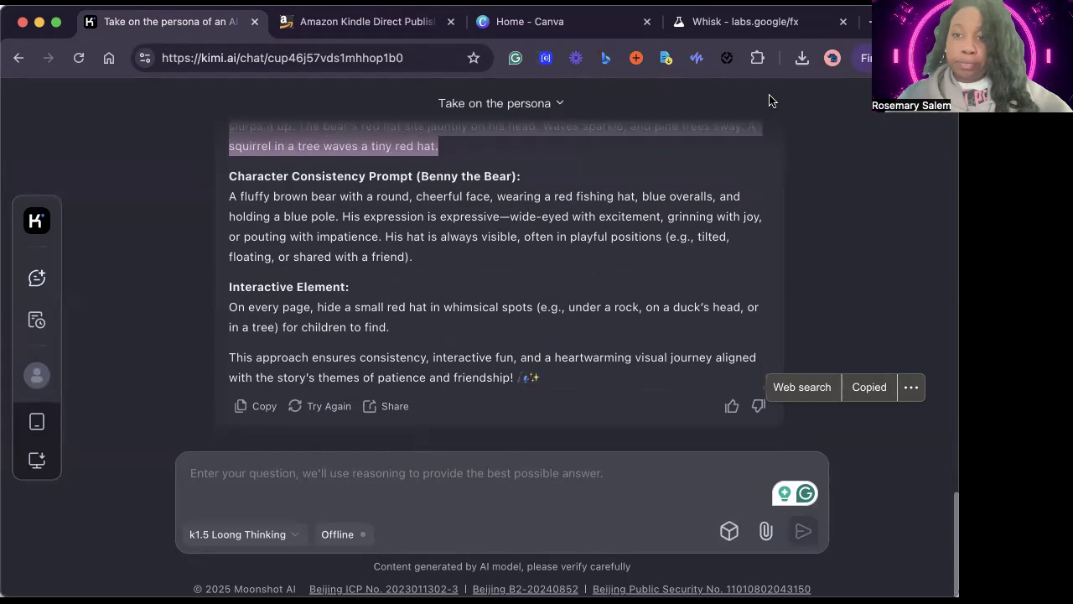
Step: Switch to Canva and create a new blank YouTube Thumbnail design
click(564, 26)
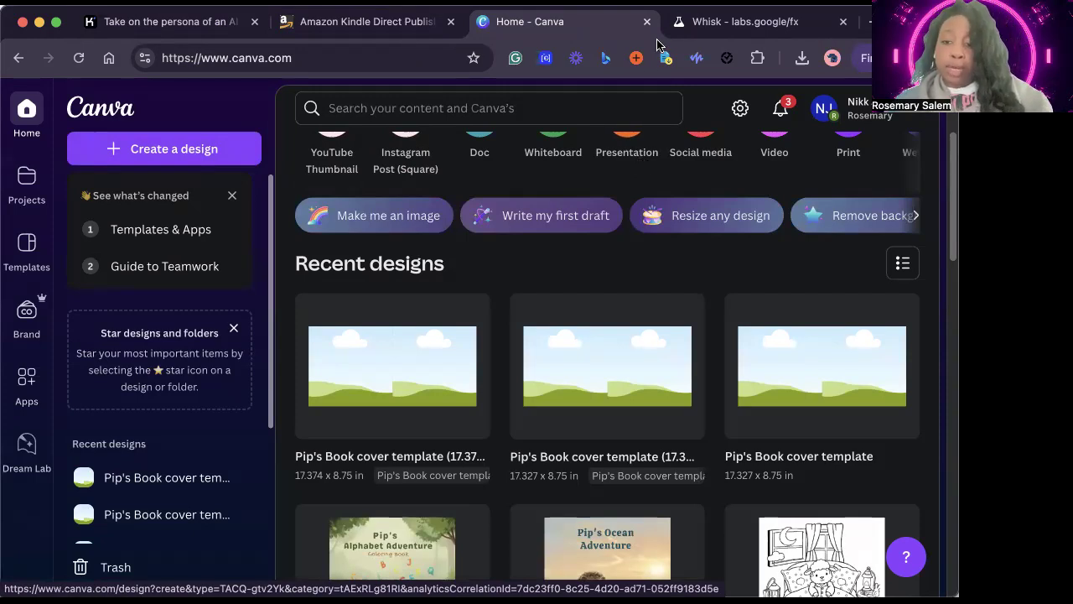
scroll(550, 362, down, 2)
scroll(553, 363, up, 4)
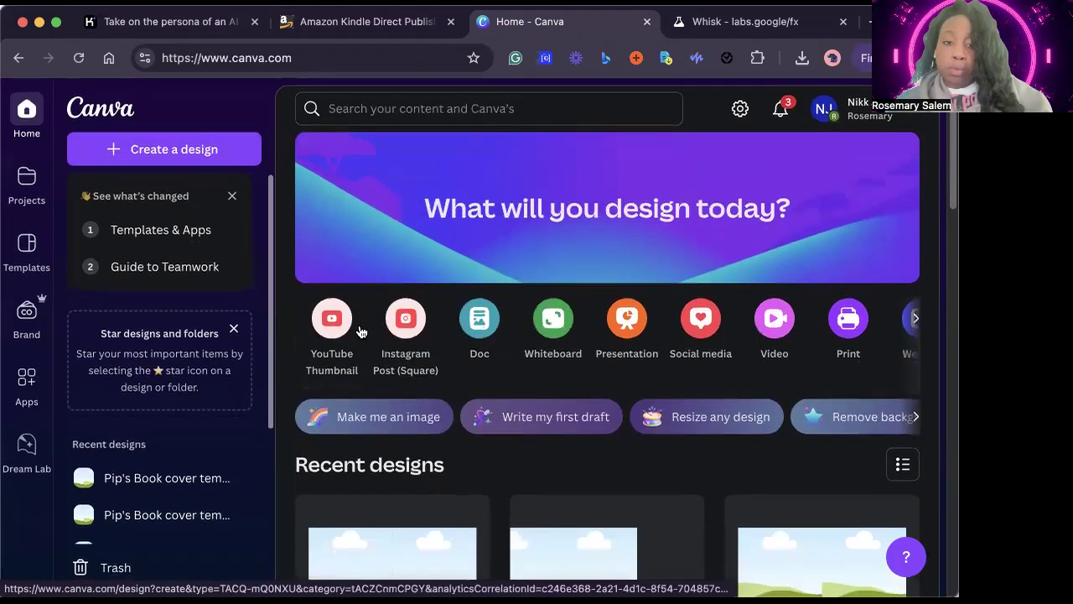
click(328, 333)
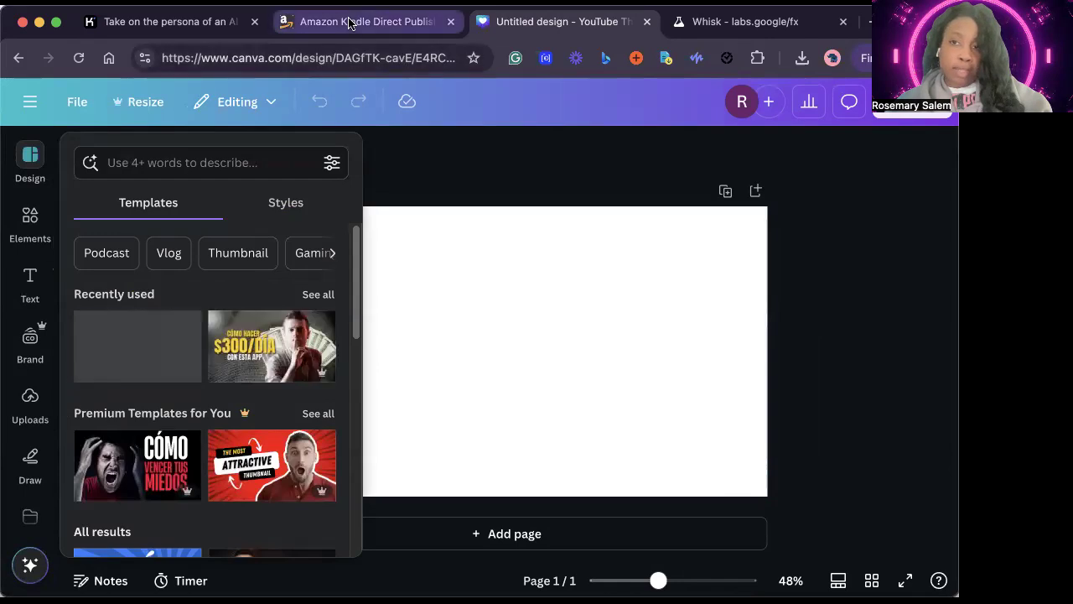
Step: Switch to Whisk and download the cover image, the pancake scene and the forest scene of the bear with the squirrel
click(719, 26)
scroll(224, 243, up, 15)
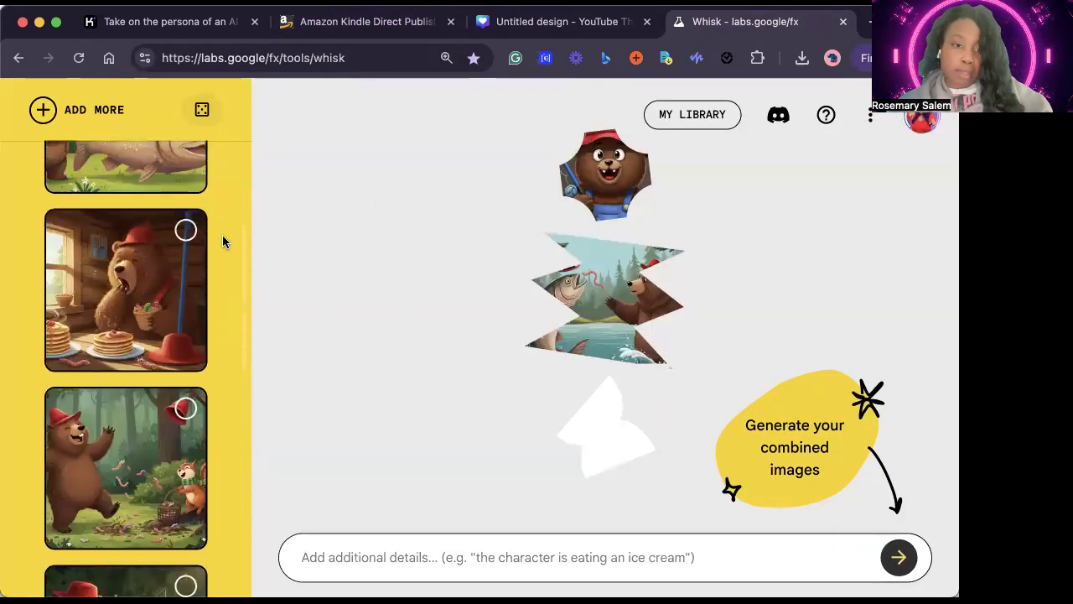
scroll(224, 243, down, 5)
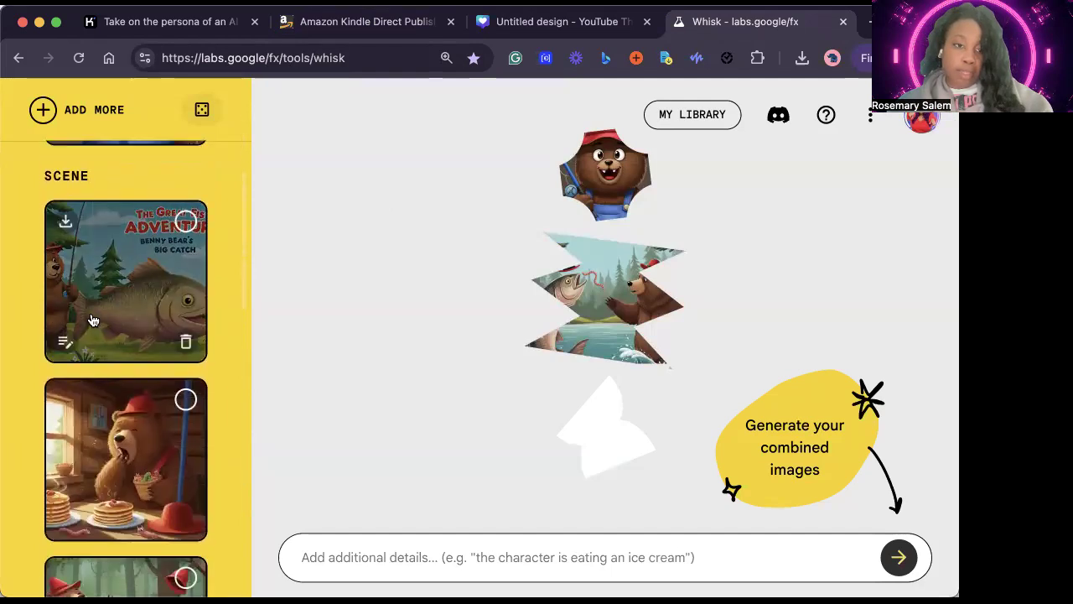
click(65, 222)
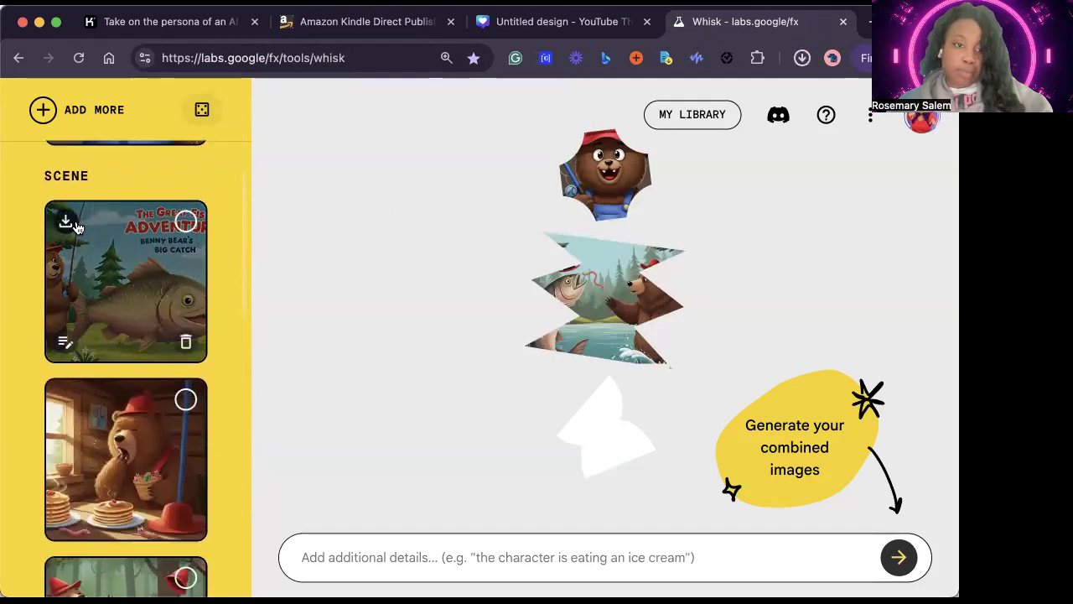
scroll(228, 223, down, 3)
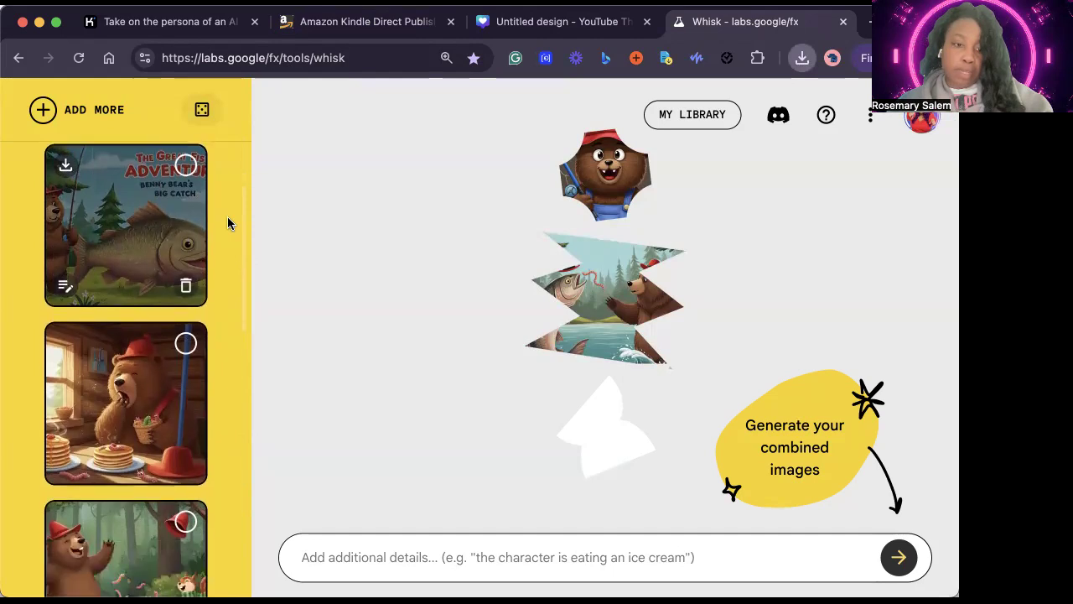
click(65, 276)
scroll(76, 322, down, 3)
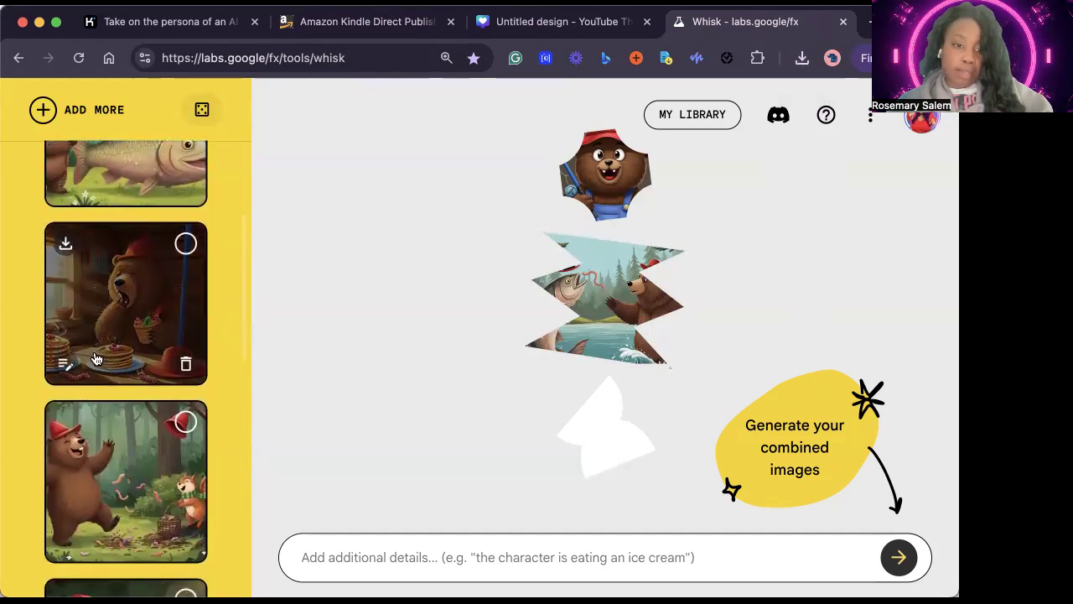
click(66, 327)
Step: Download the pond fishing scene, the underwater fish scene and the dancing bear and fish scene
scroll(96, 379, down, 3)
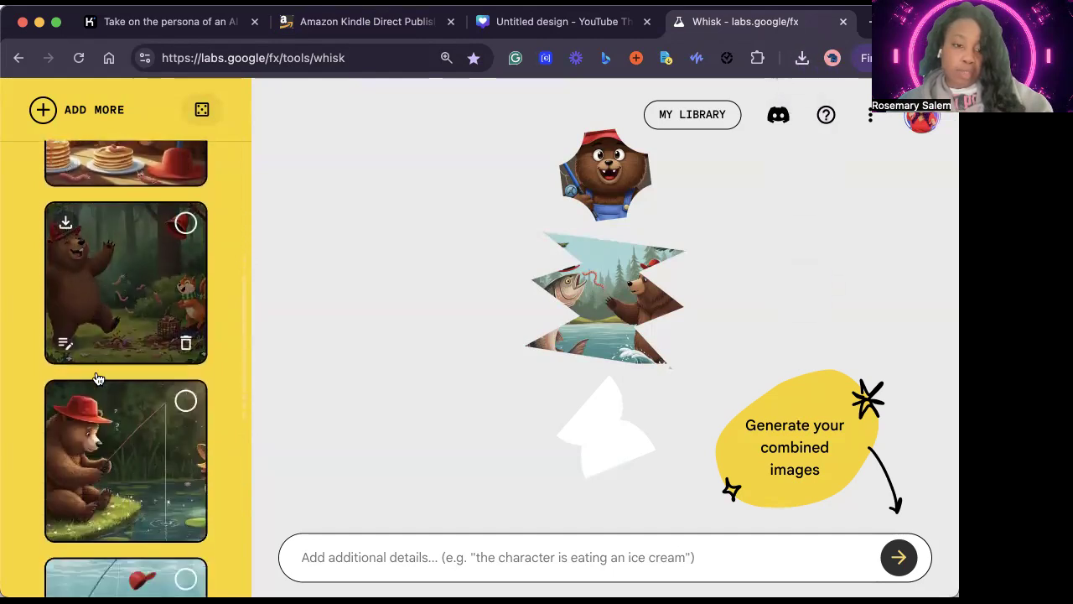
click(67, 377)
scroll(107, 402, down, 3)
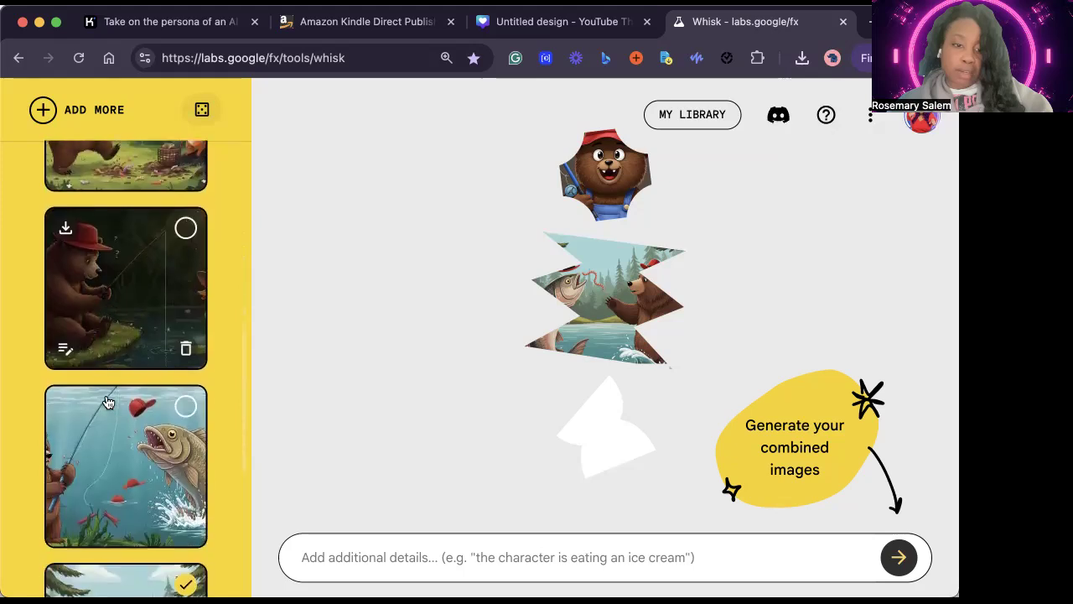
click(67, 363)
scroll(90, 409, down, 3)
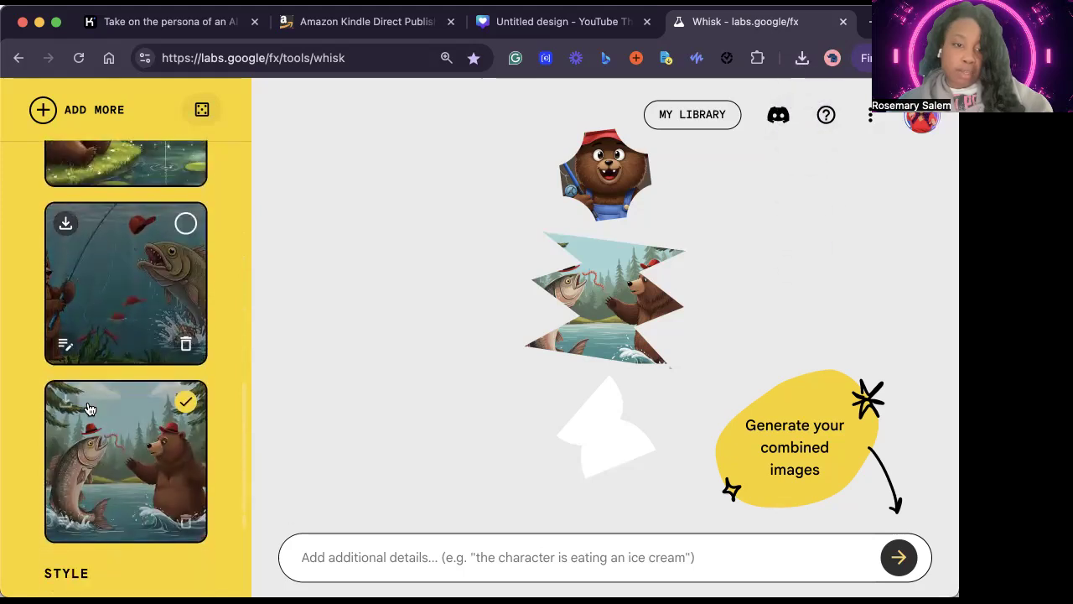
click(66, 400)
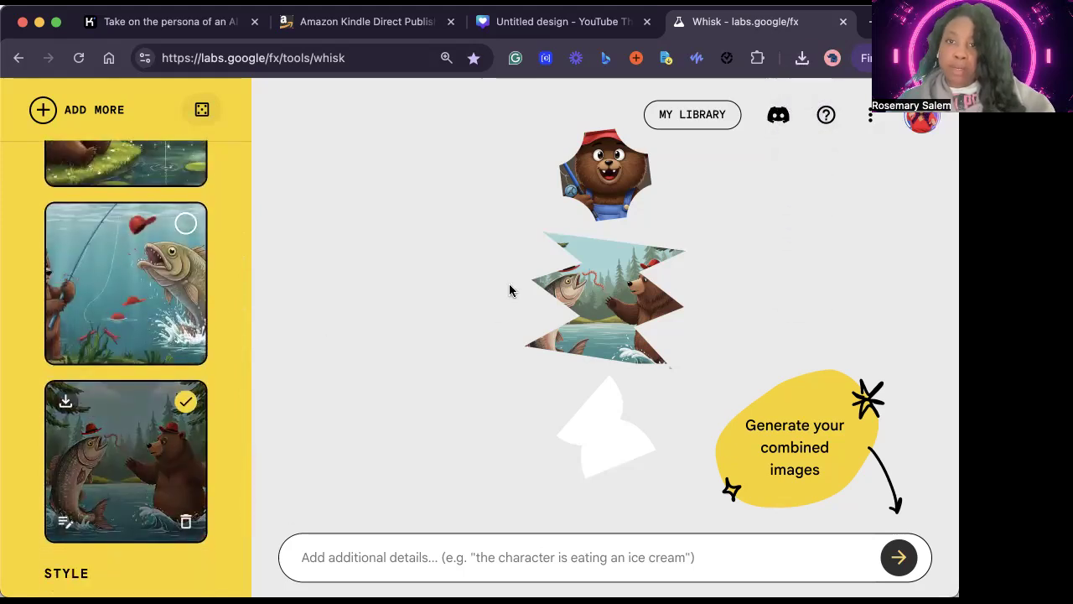
Step: Switch to Canva and create a new project folder named Benny
click(607, 24)
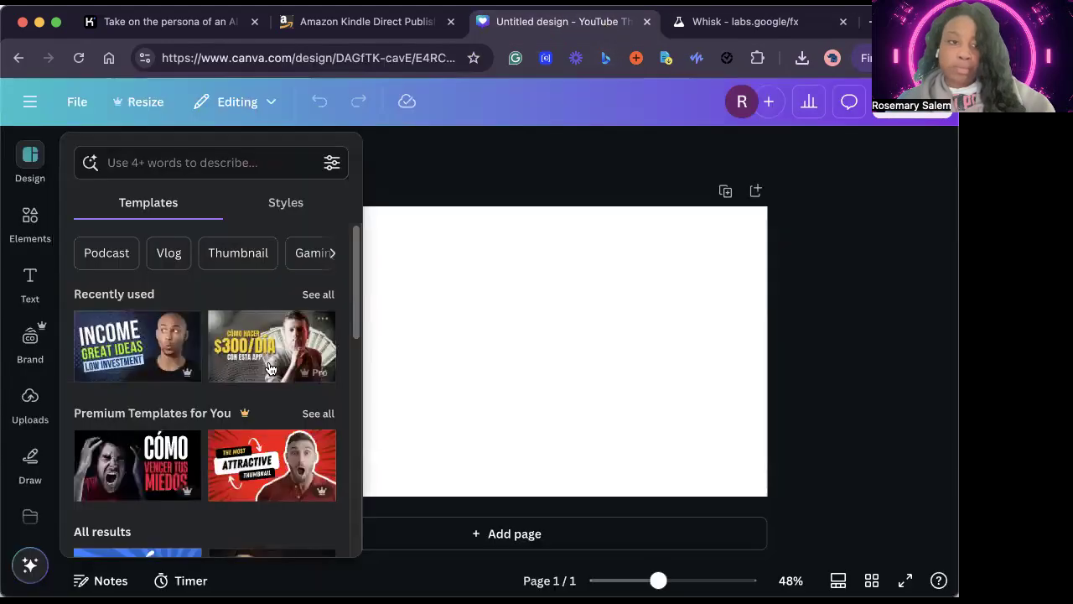
click(29, 411)
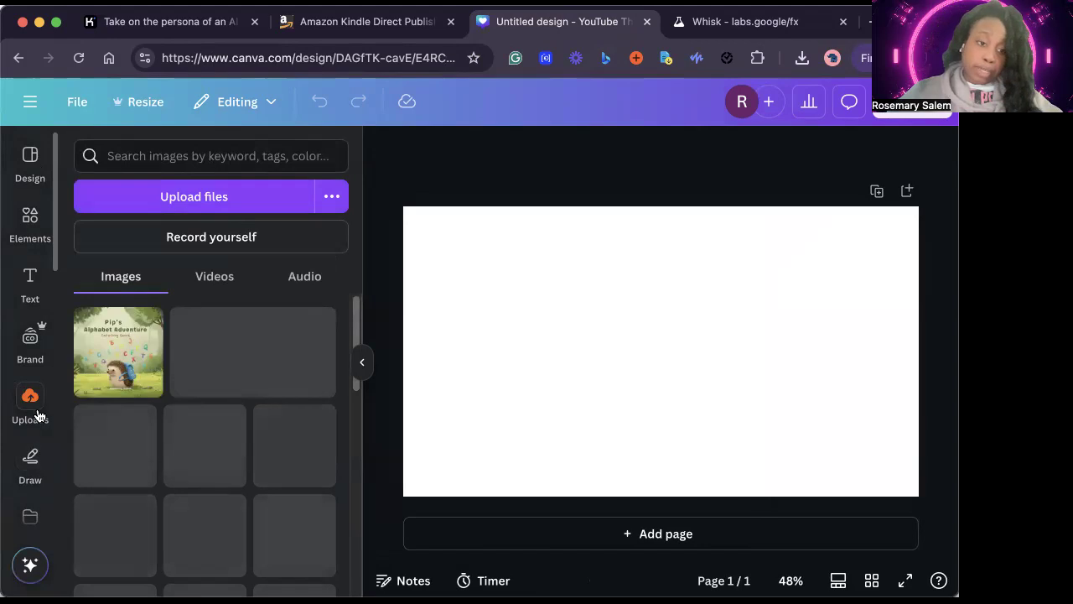
scroll(37, 415, down, 2)
click(31, 407)
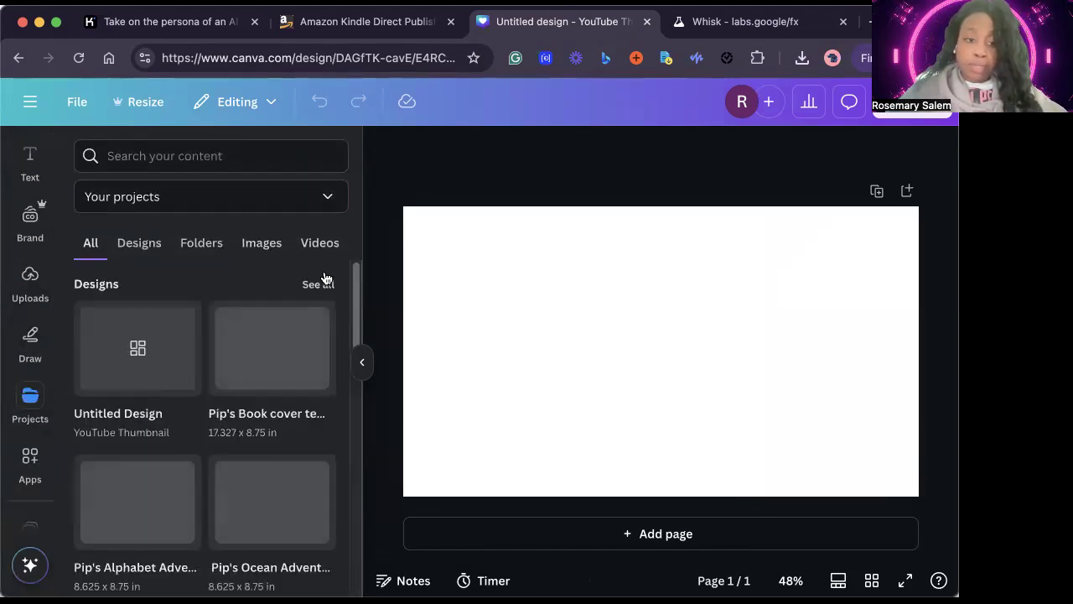
click(207, 248)
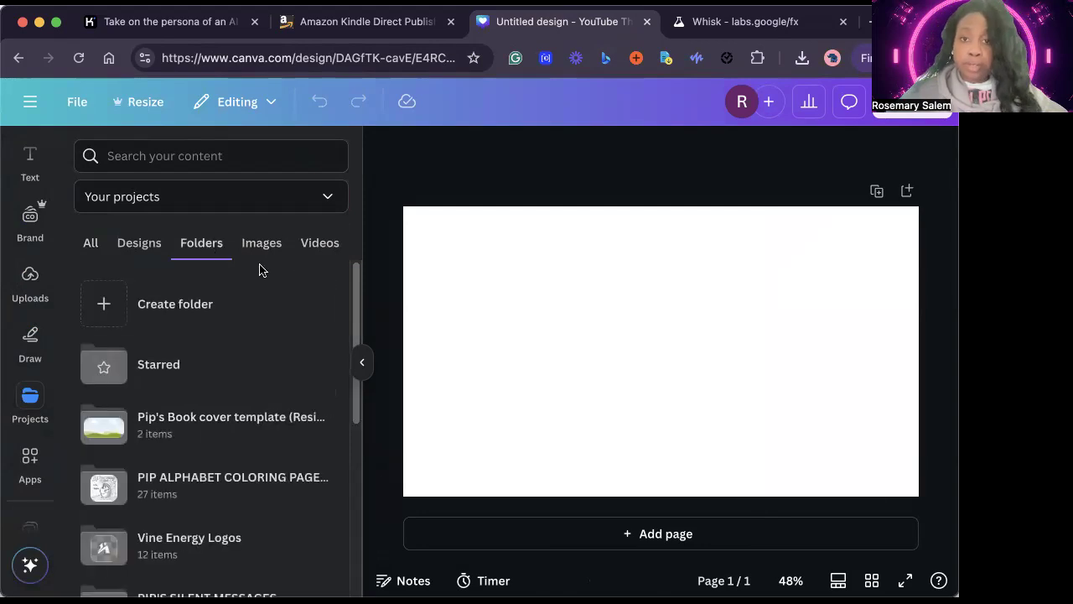
click(218, 293)
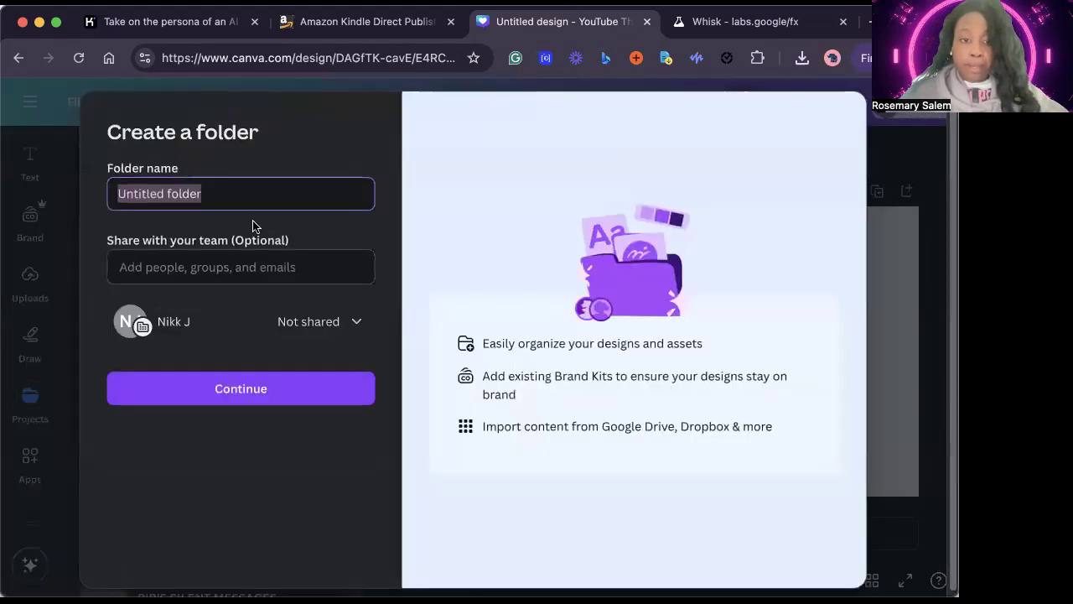
text(Benny)
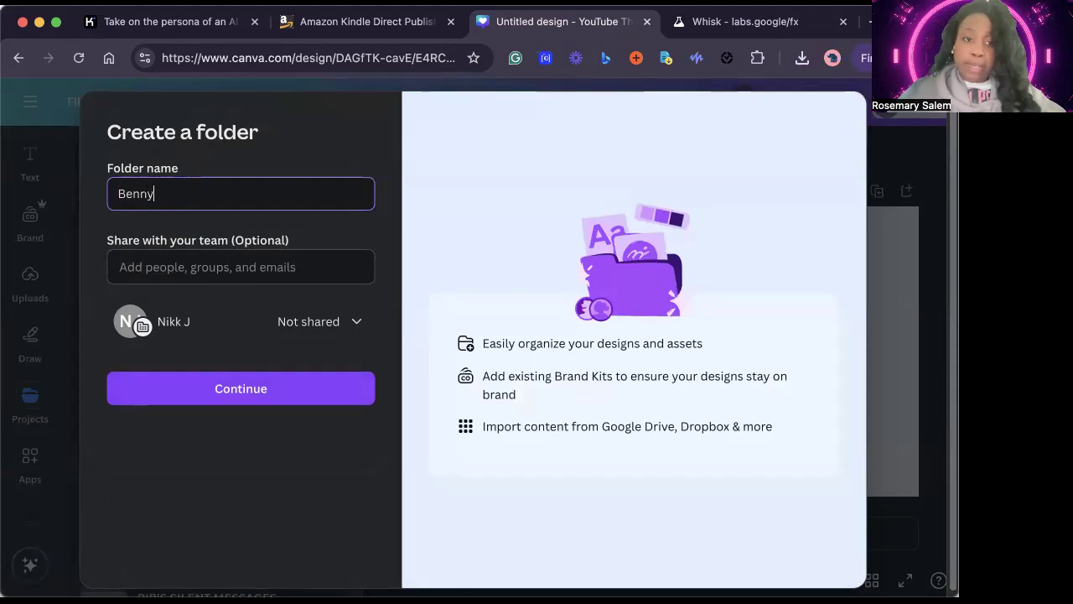
click(288, 389)
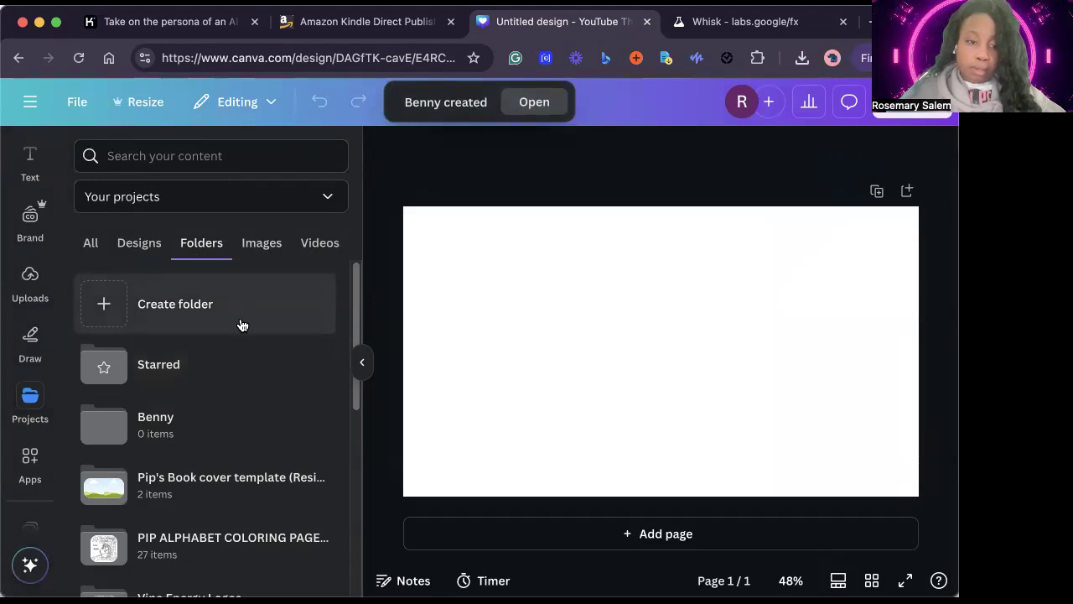
Step: Open the Benny folder and upload the seven downloaded bear illustrations into it
click(212, 427)
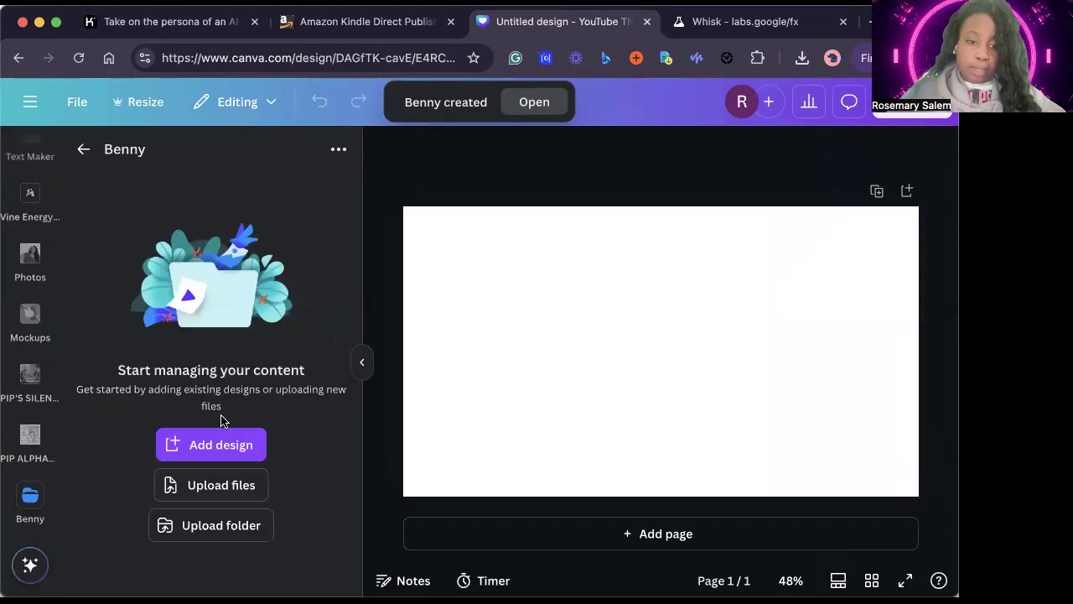
click(222, 484)
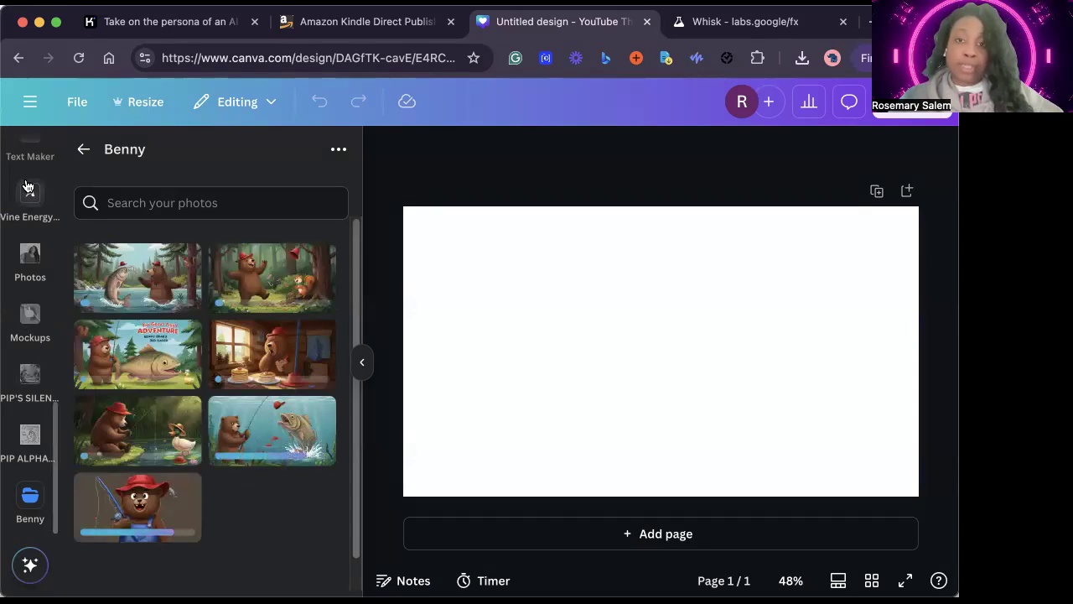
scroll(31, 189, up, 5)
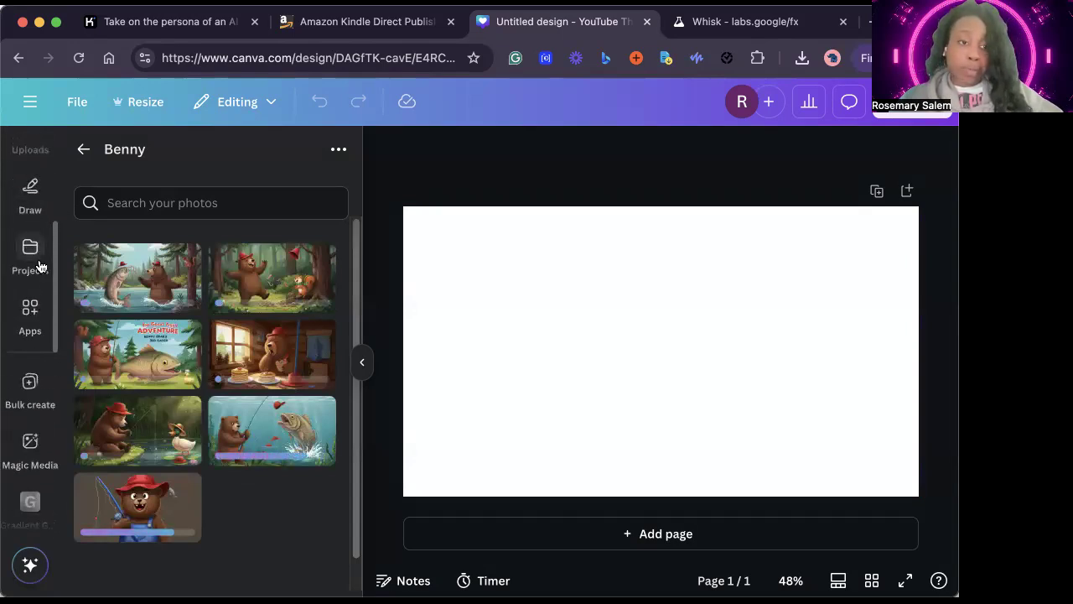
scroll(35, 267, up, 4)
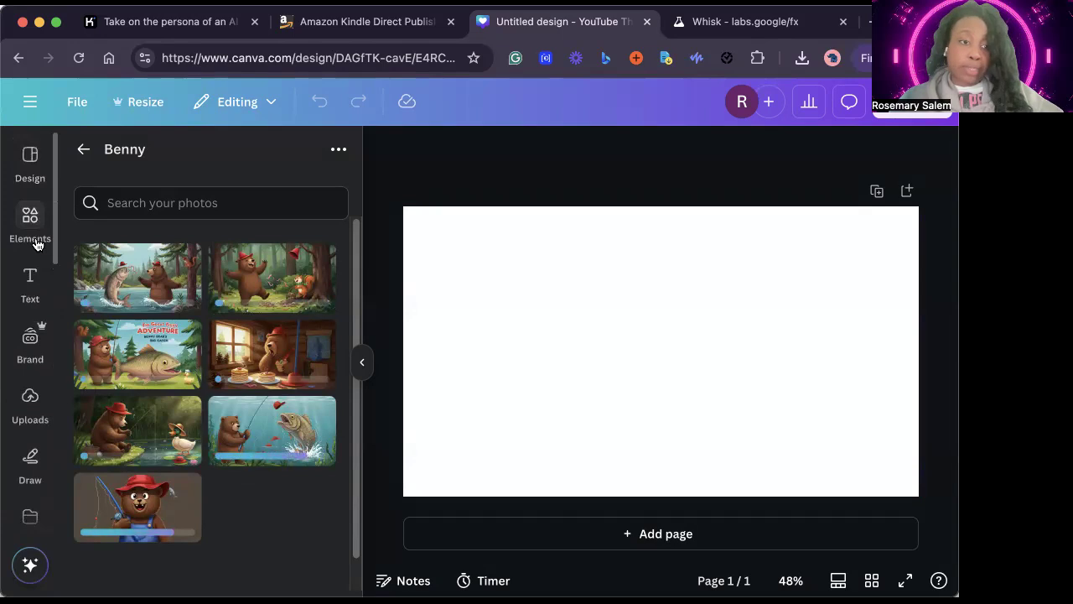
click(35, 225)
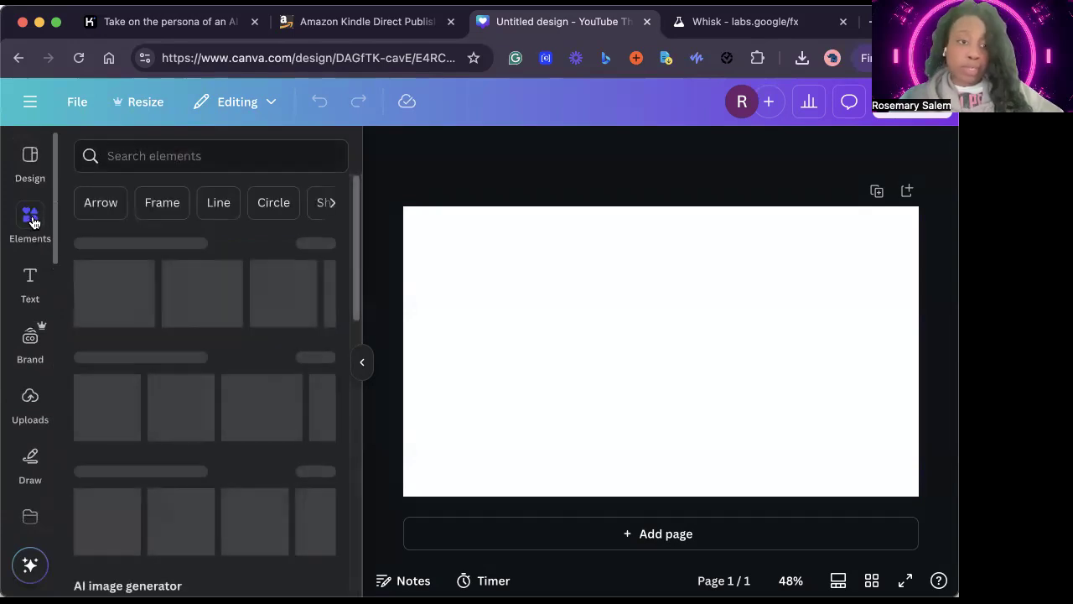
click(33, 414)
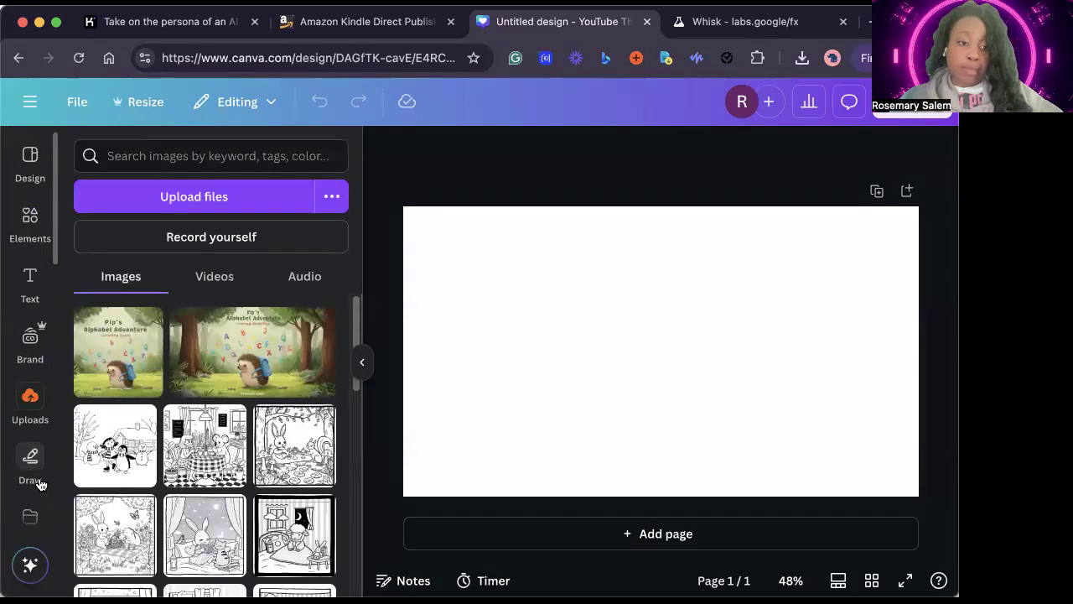
scroll(31, 426, down, 3)
click(32, 369)
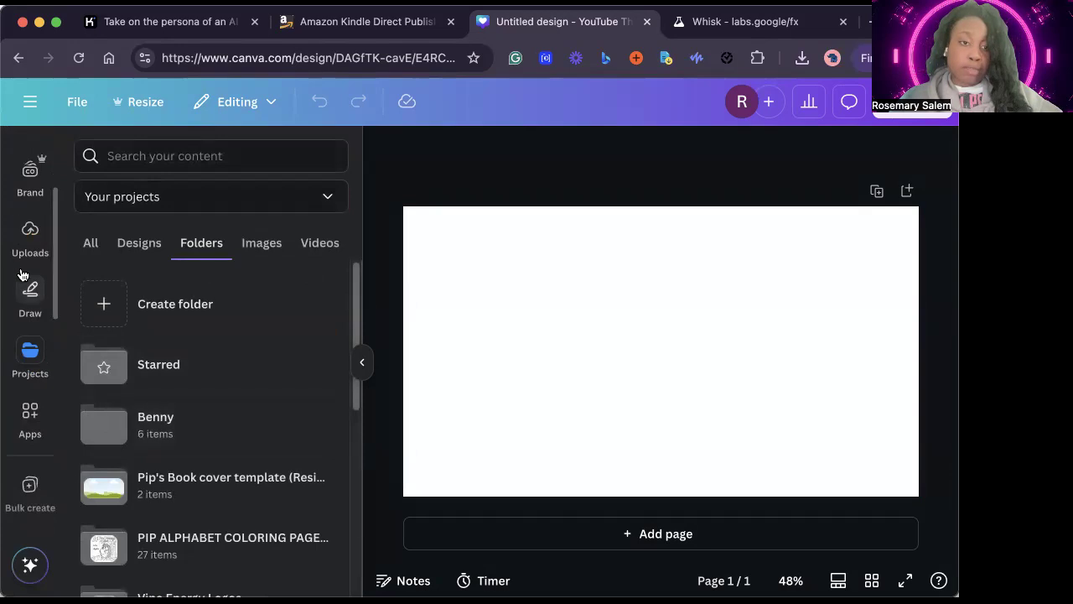
scroll(21, 262, up, 3)
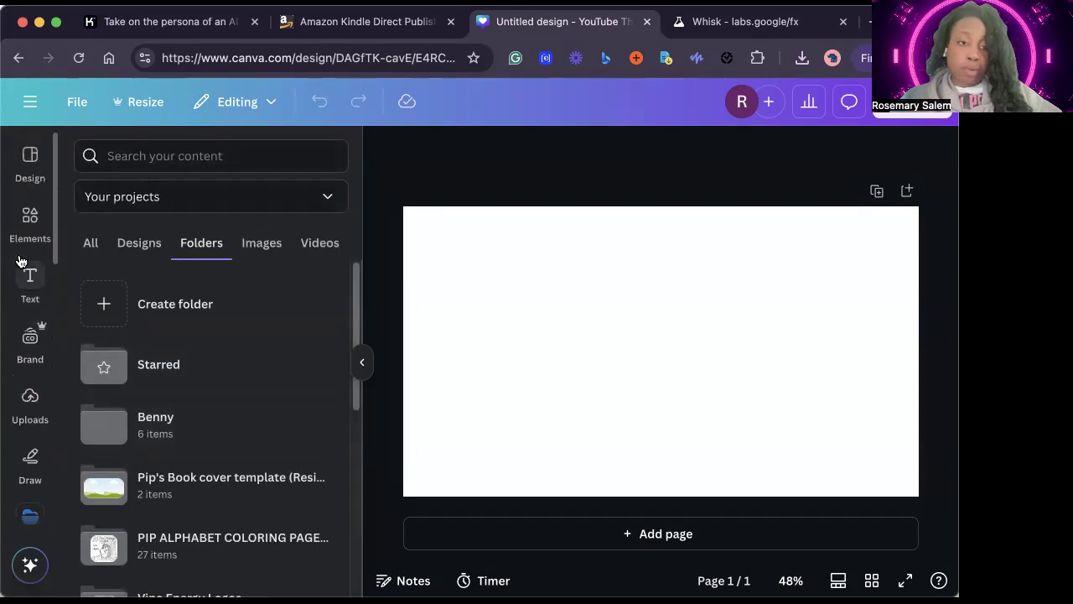
Step: Add a single-cell grid that fills the whole blank page
click(32, 213)
scroll(149, 288, down, 2)
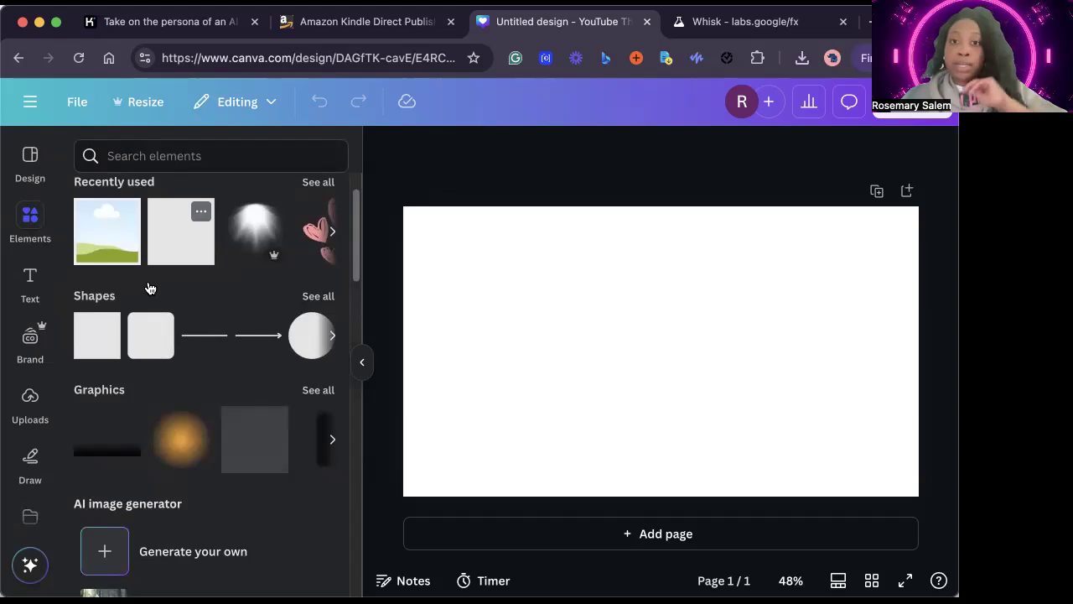
scroll(149, 288, down, 1)
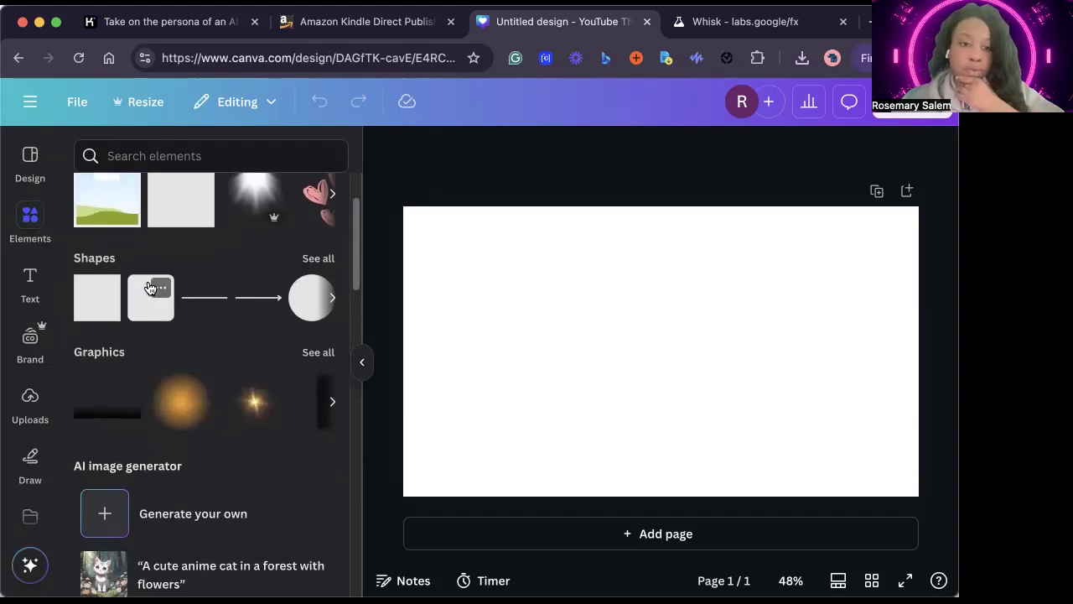
scroll(159, 285, up, 3)
scroll(238, 312, down, 15)
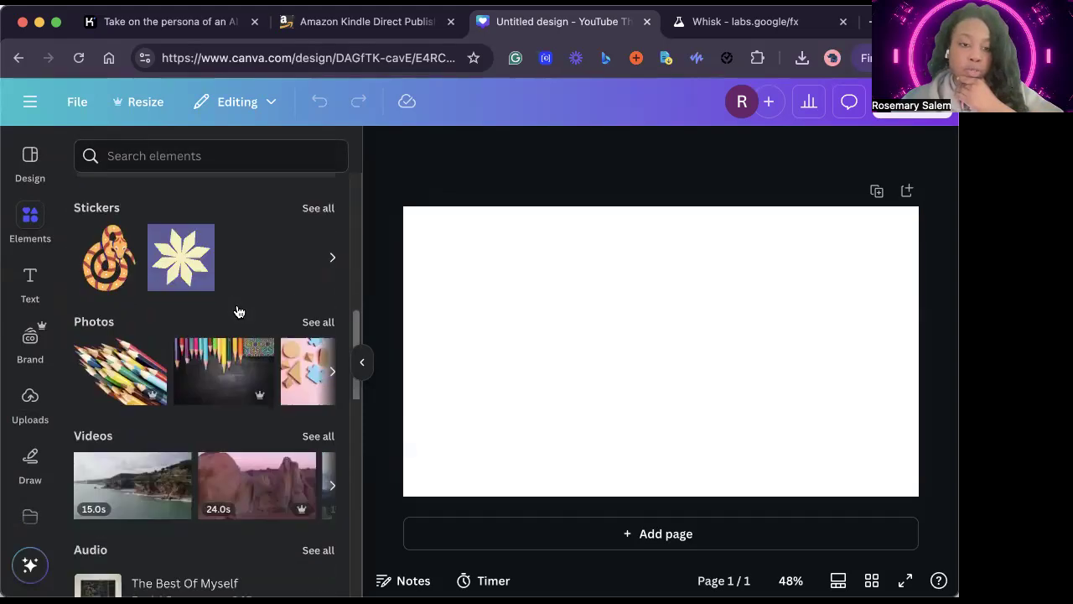
scroll(238, 312, up, 3)
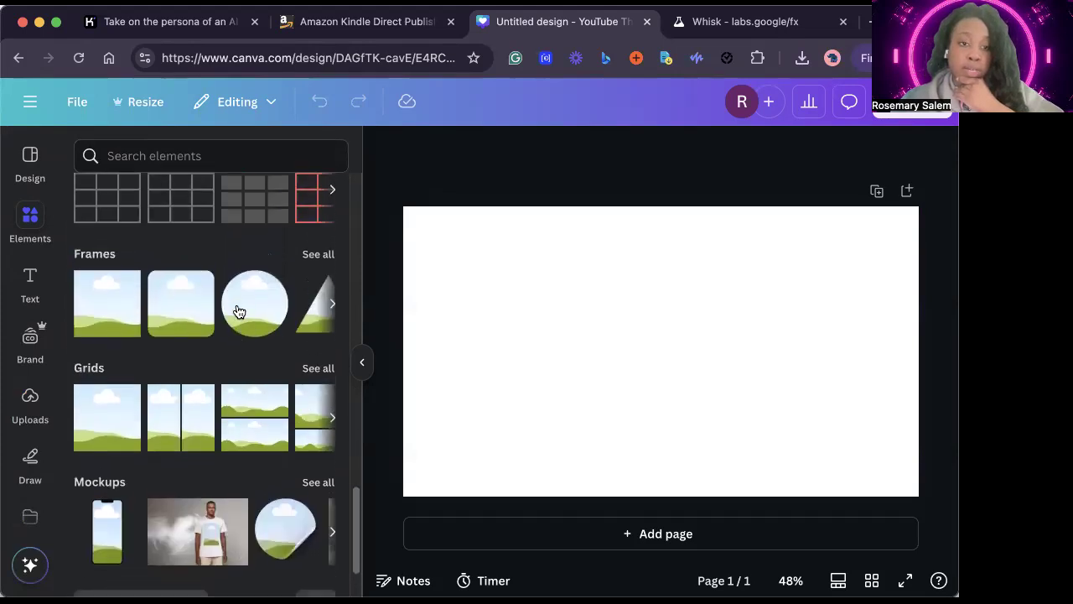
click(111, 425)
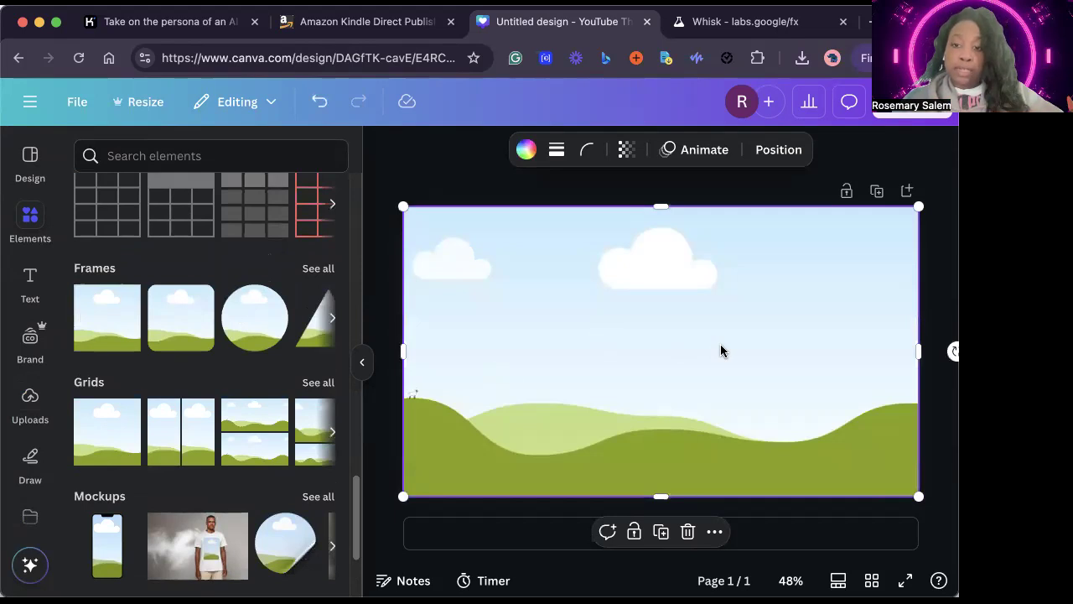
click(879, 200)
click(877, 194)
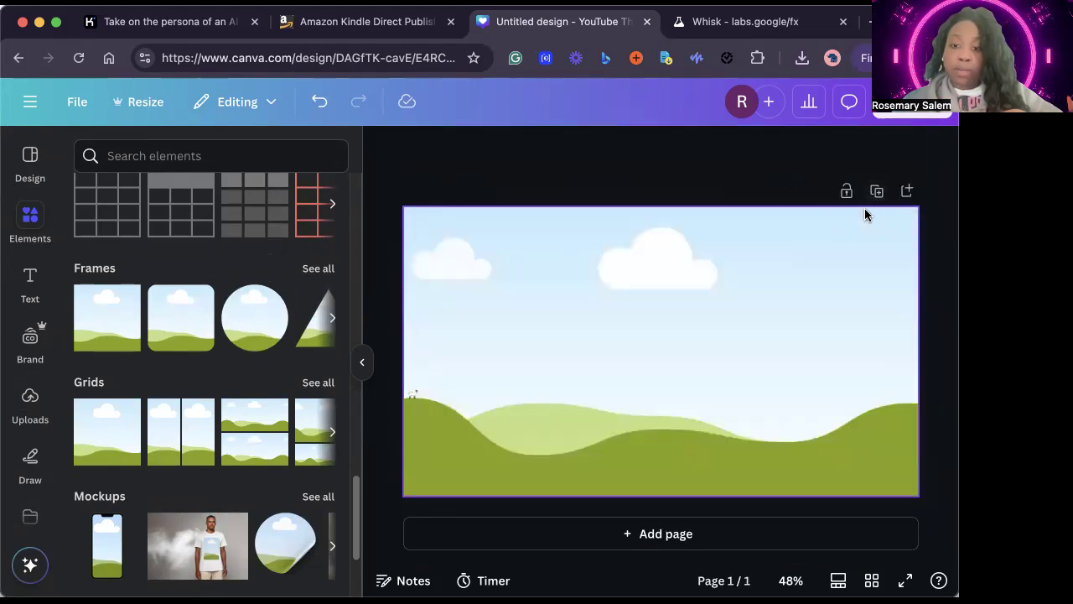
click(877, 193)
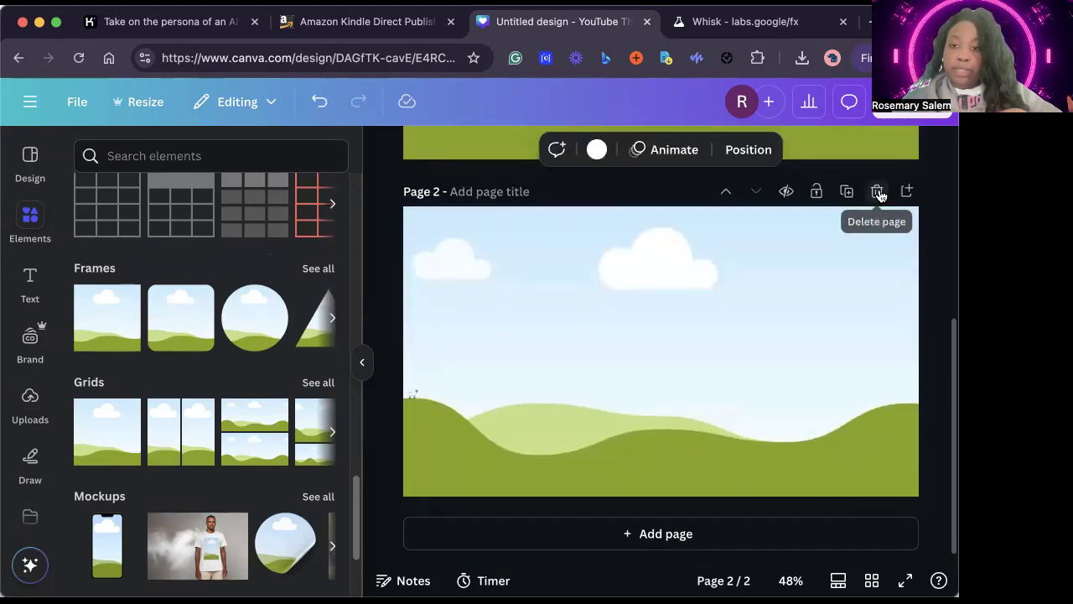
click(877, 193)
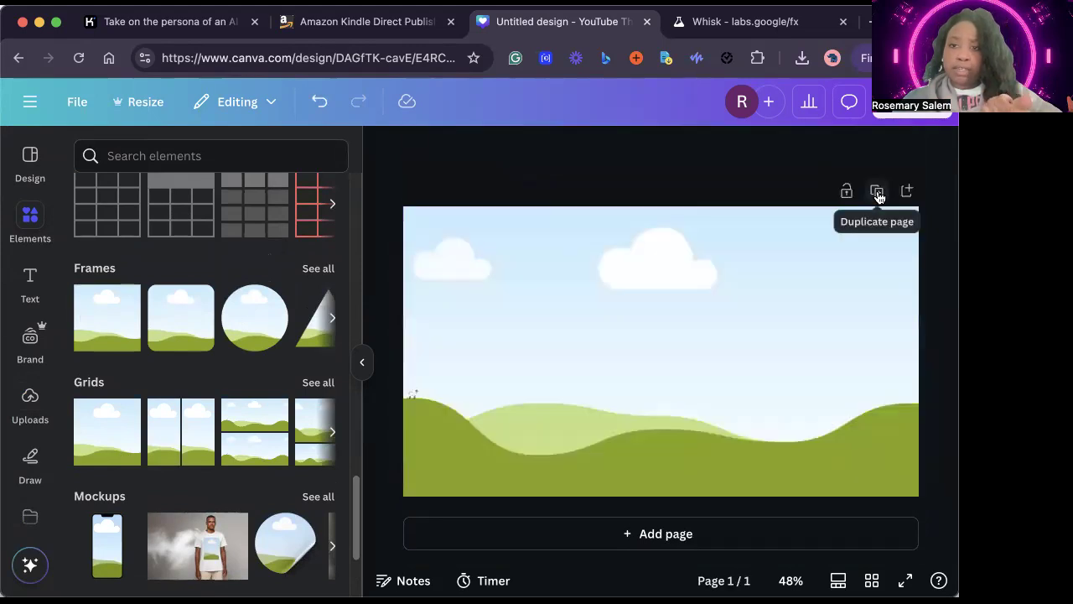
click(877, 193)
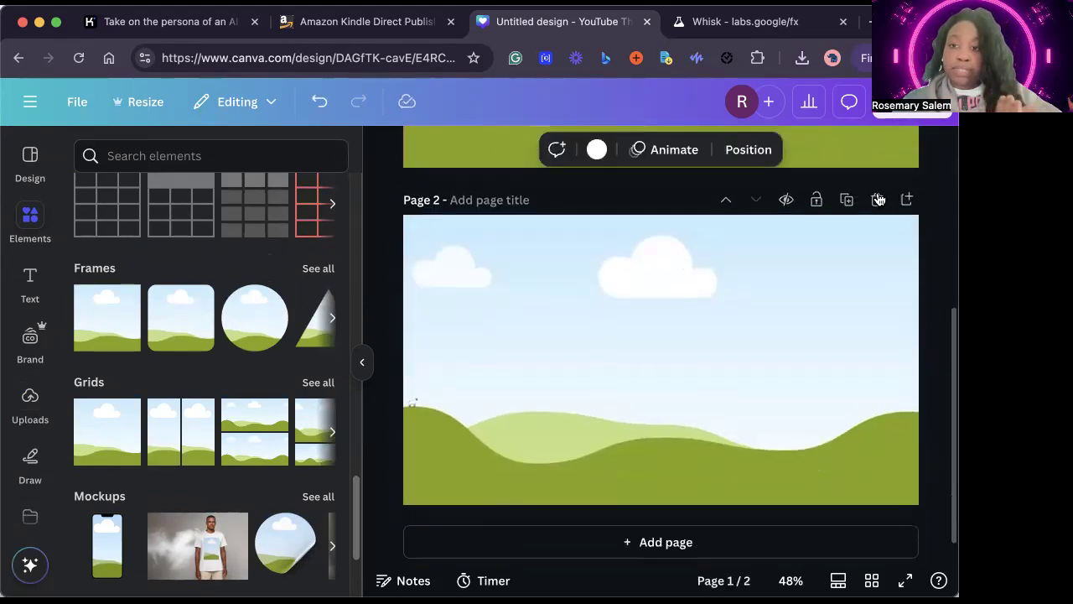
click(877, 193)
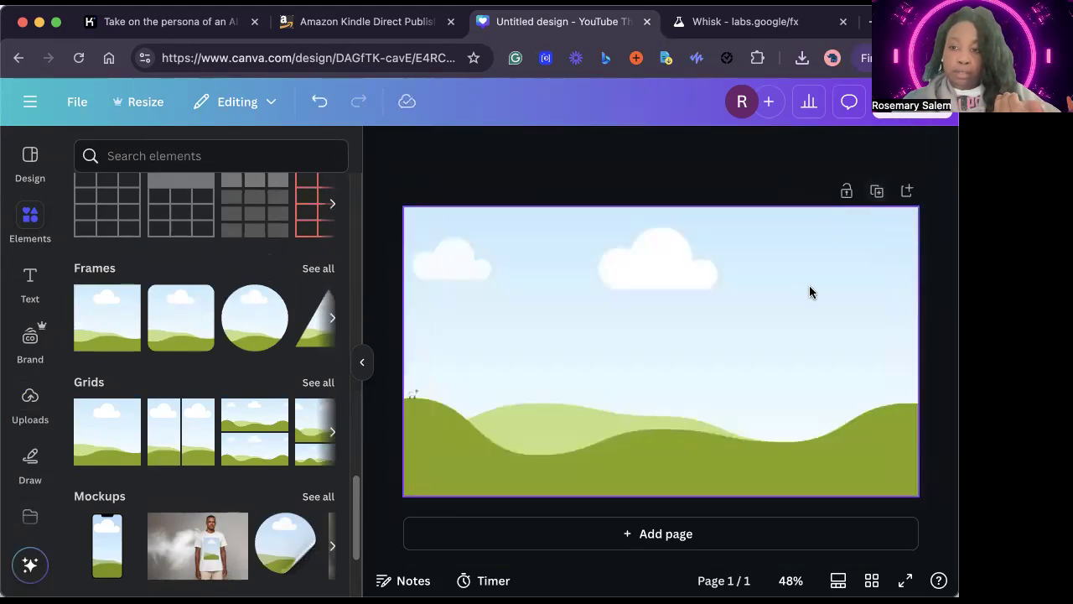
Step: Duplicate the grid page until the design has six pages
click(876, 194)
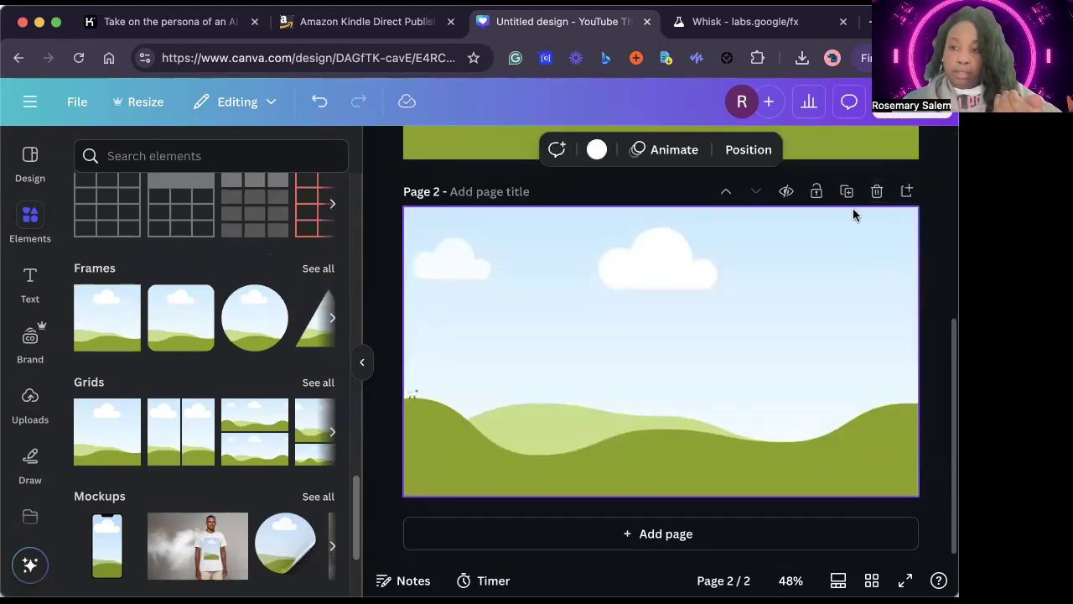
click(847, 192)
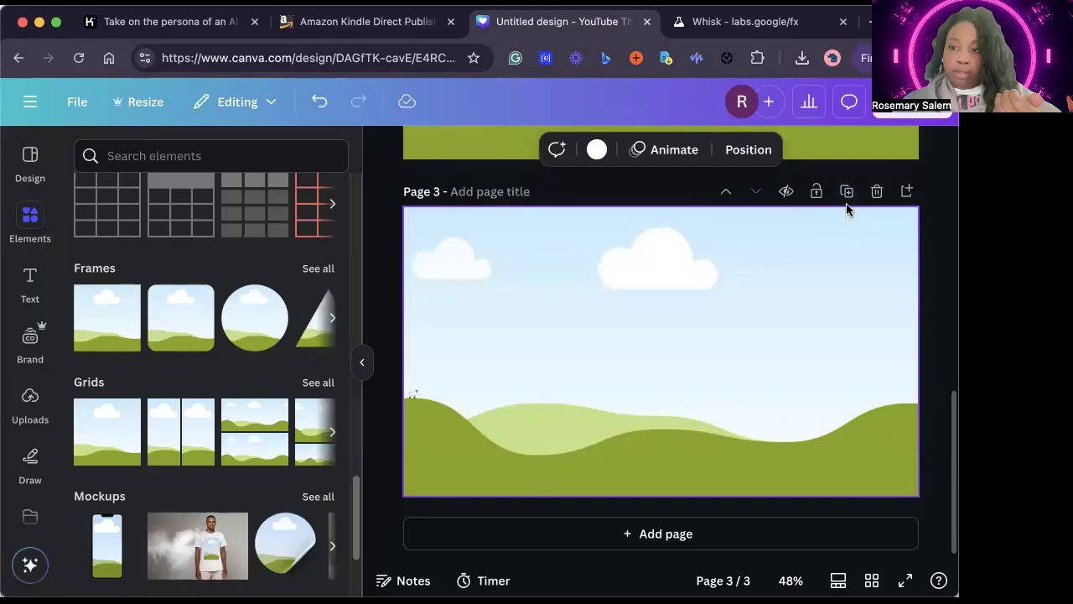
click(846, 192)
click(849, 194)
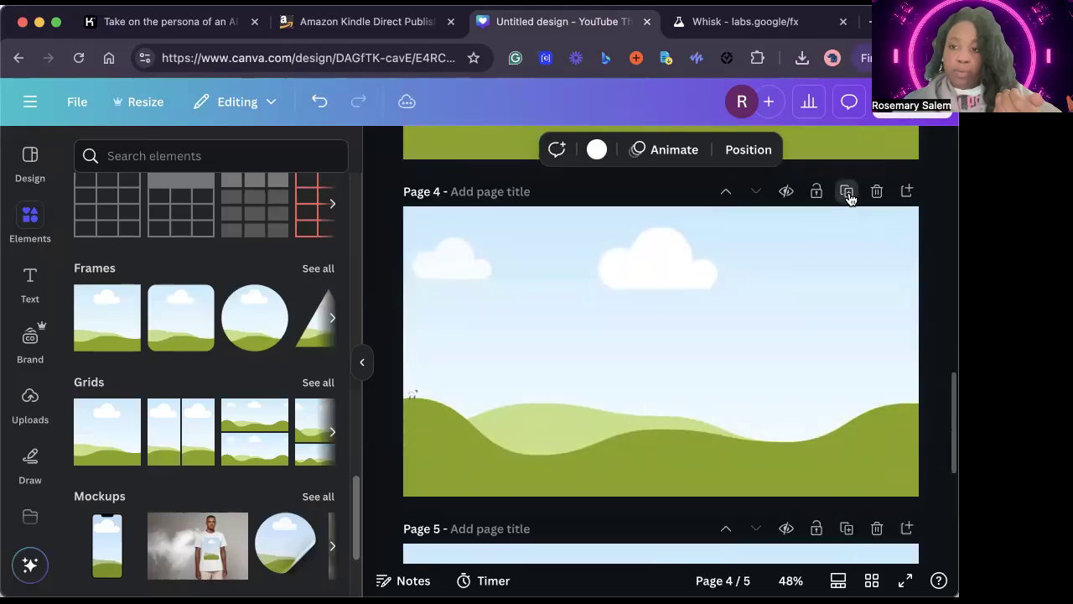
click(847, 193)
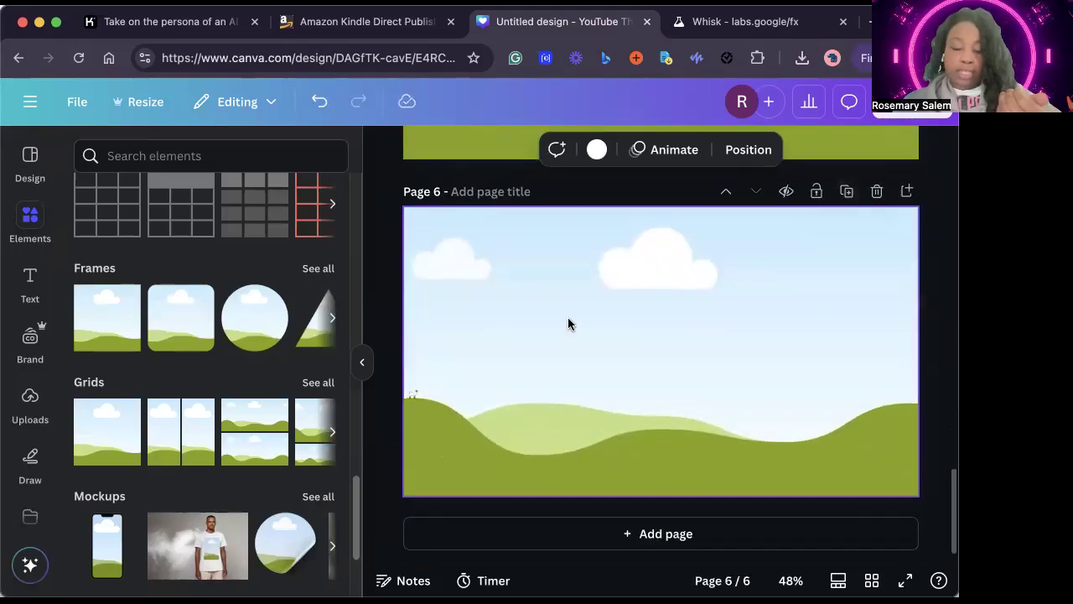
Step: Fill the grid on page 1 with the Great Fishy Adventure cover image from the Benny folder
click(30, 520)
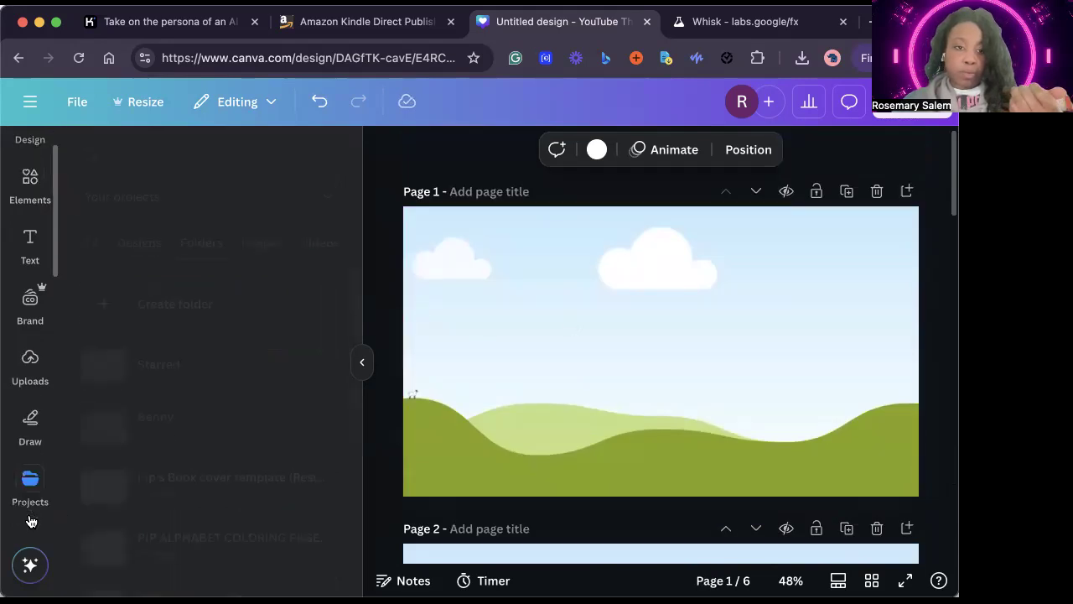
click(182, 429)
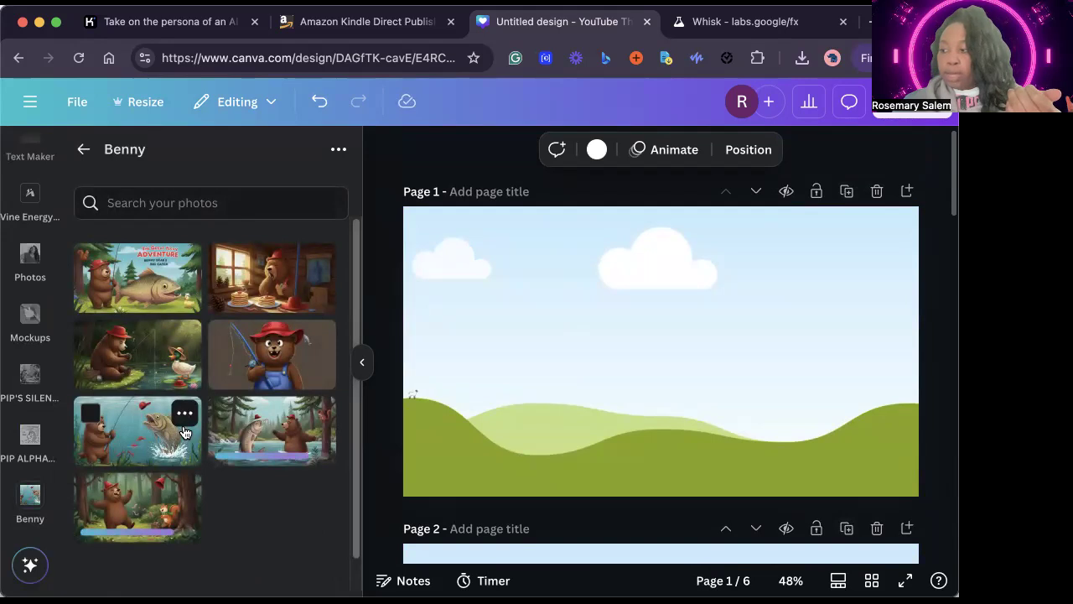
click(156, 289)
drag(642, 392, 629, 385)
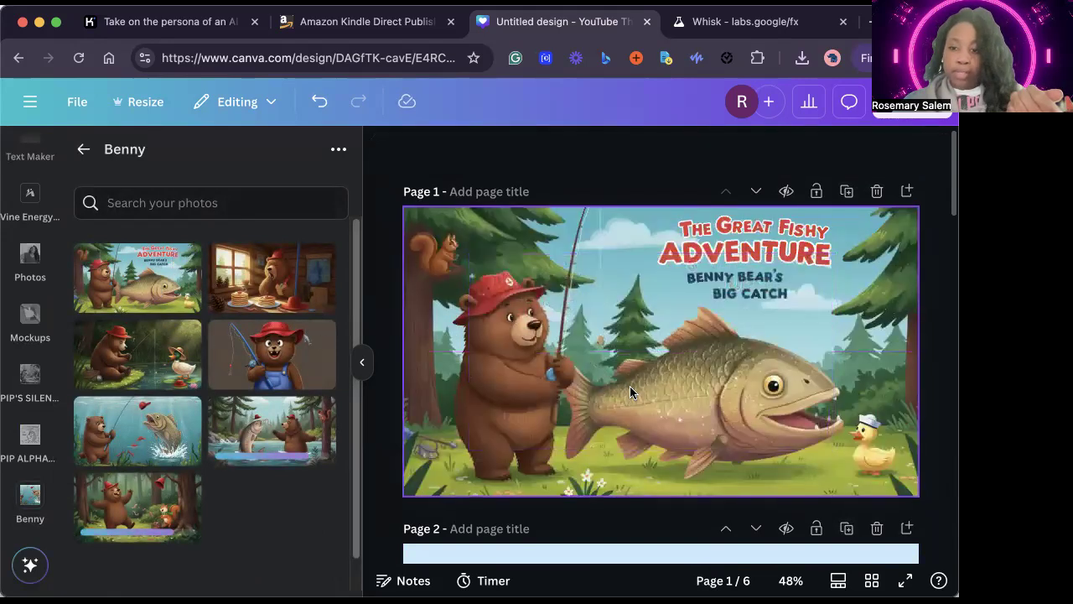
Step: Fill the grid on page 2 with the pancake breakfast scene from the Benny folder
scroll(685, 388, down, 5)
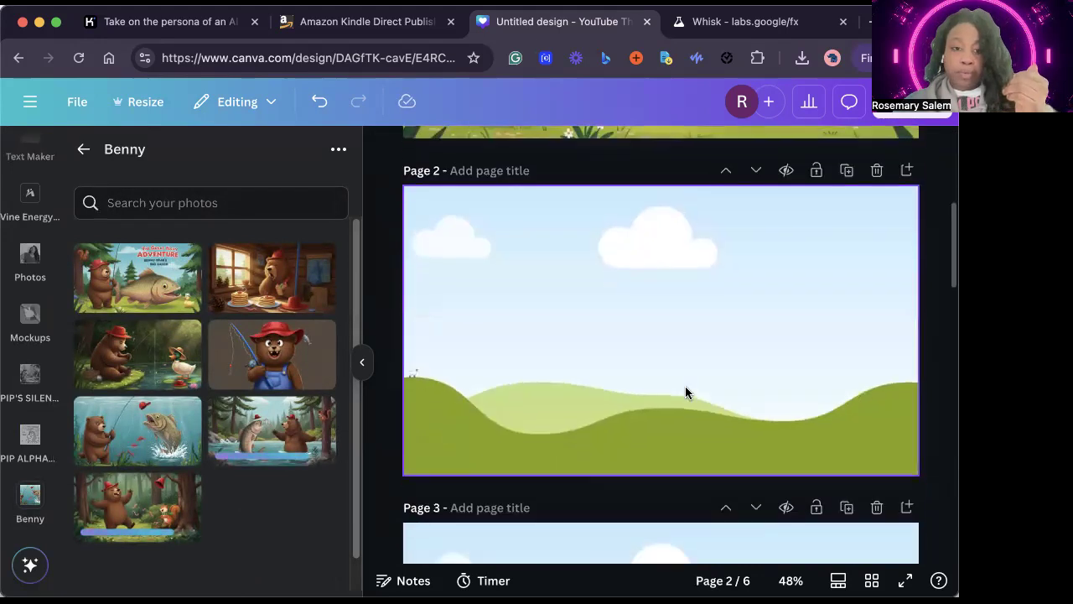
click(270, 285)
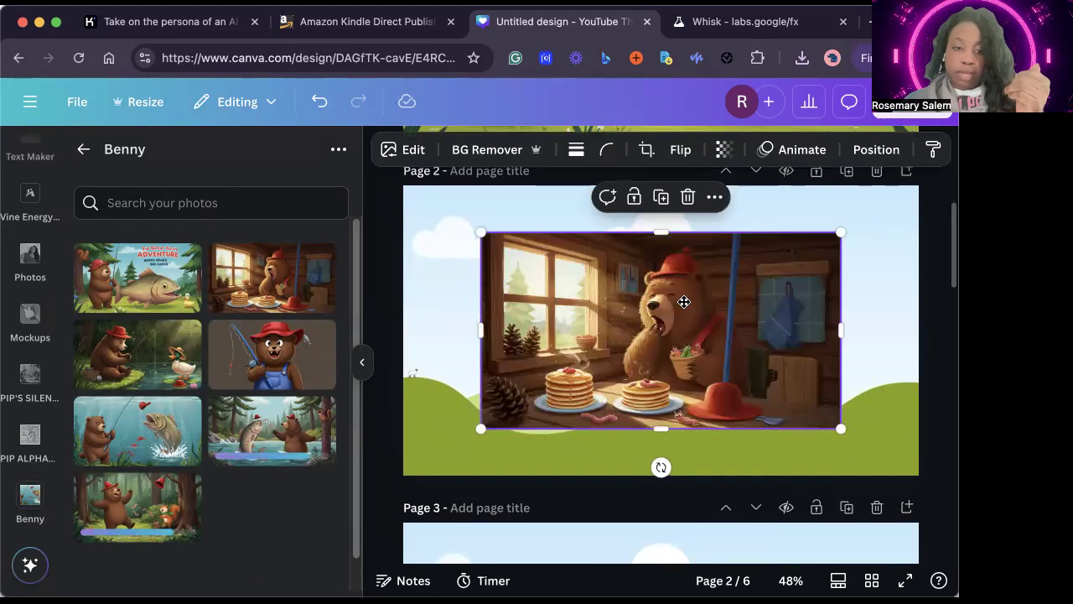
scroll(713, 336, down, 4)
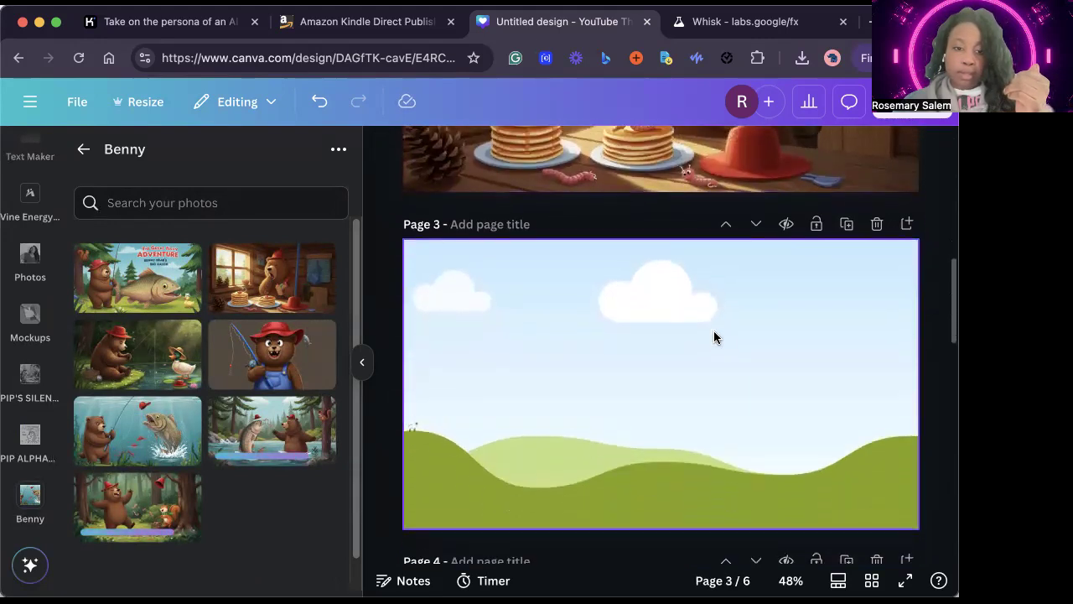
Step: Fill the grid on page 3 with the pond fishing scene with the duck from the Benny folder
click(134, 366)
drag(662, 400, 639, 390)
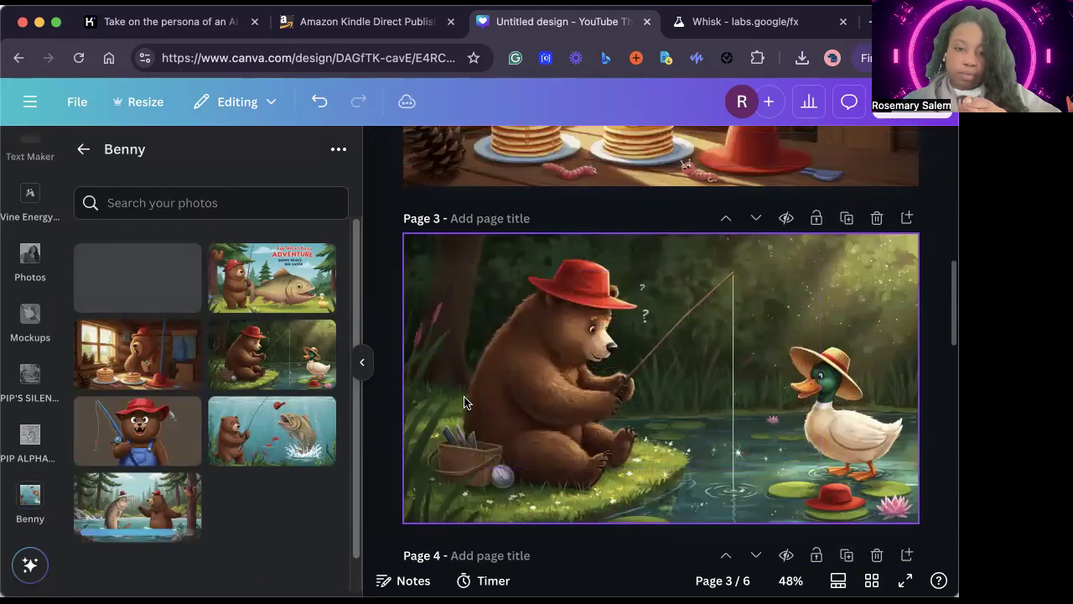
scroll(465, 403, down, 5)
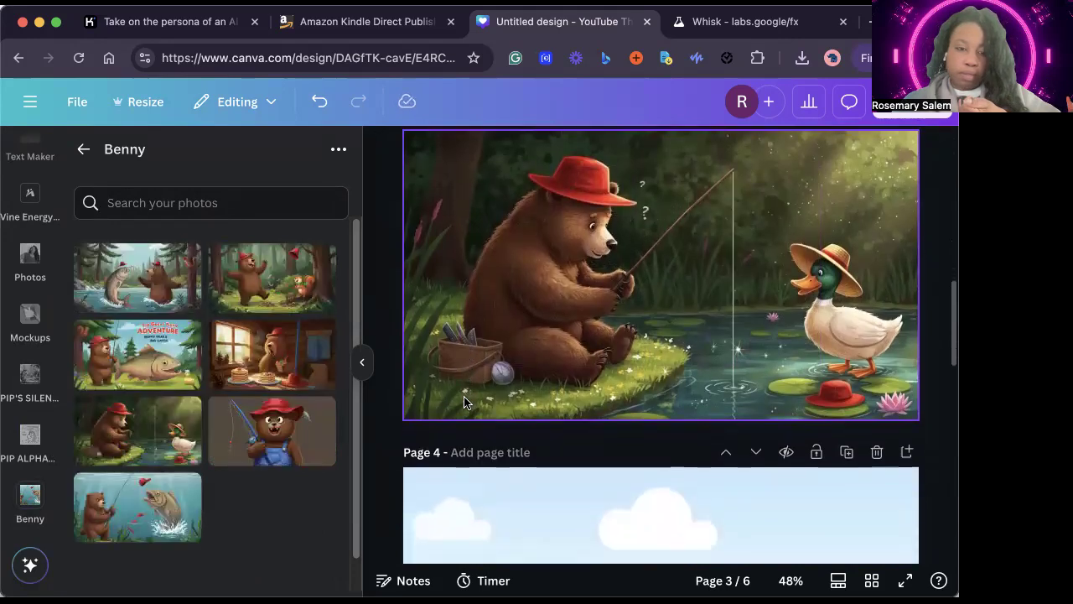
scroll(465, 402, down, 3)
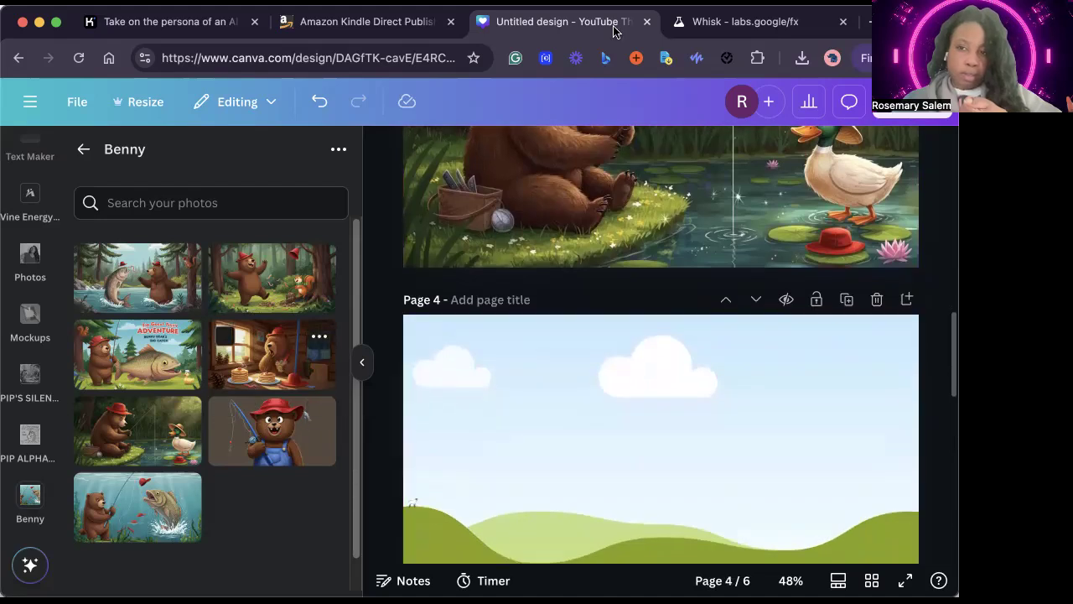
Step: Switch to Whisk and compare the order of its scene images with the pages of the Canva design
click(747, 24)
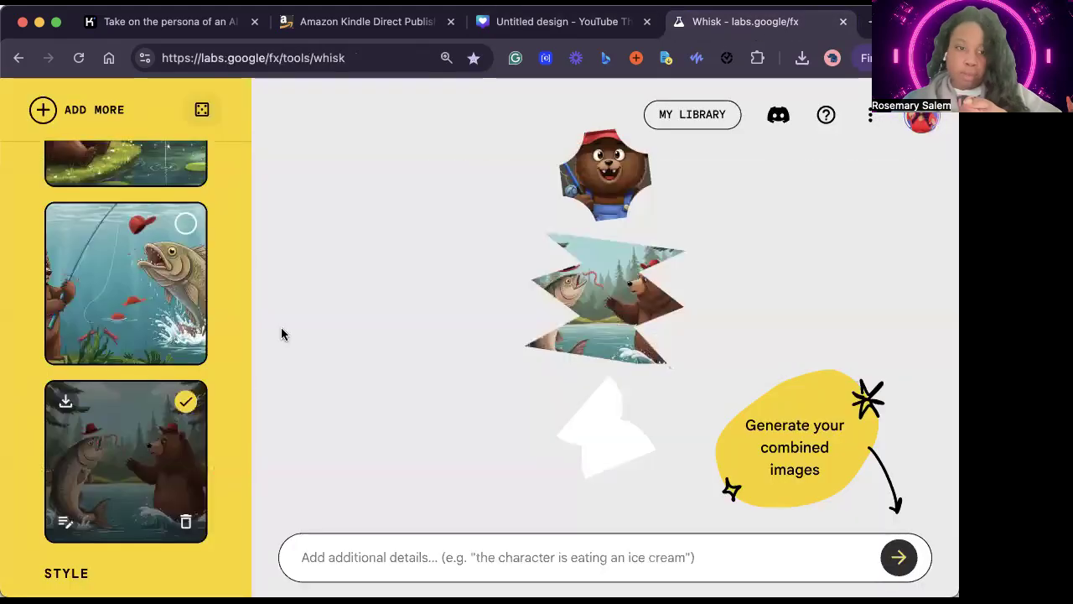
scroll(238, 264, up, 5)
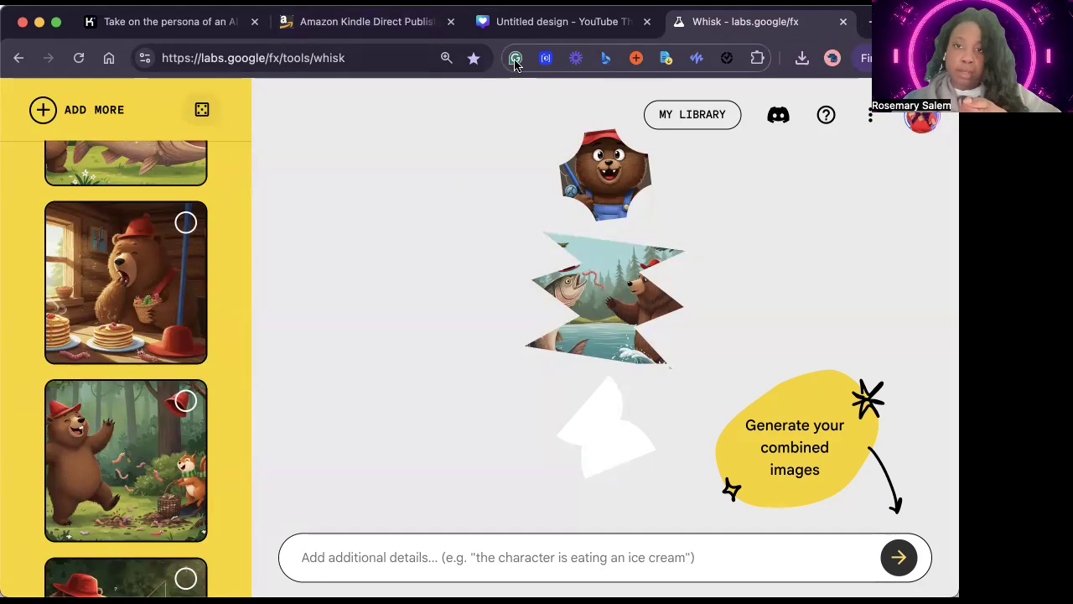
click(562, 21)
scroll(527, 280, up, 5)
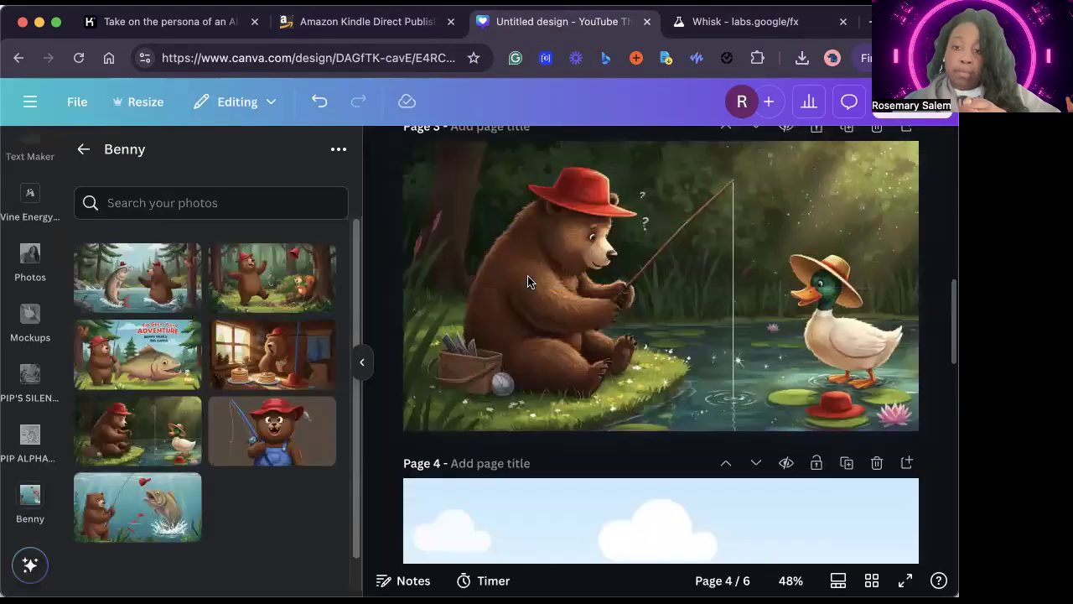
scroll(527, 280, down, 2)
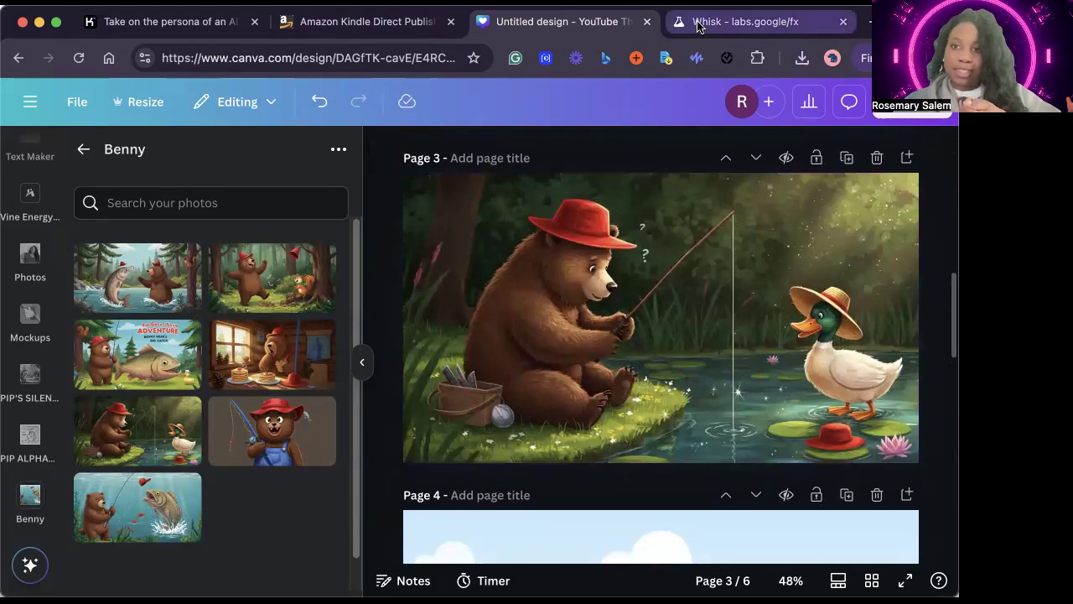
click(738, 21)
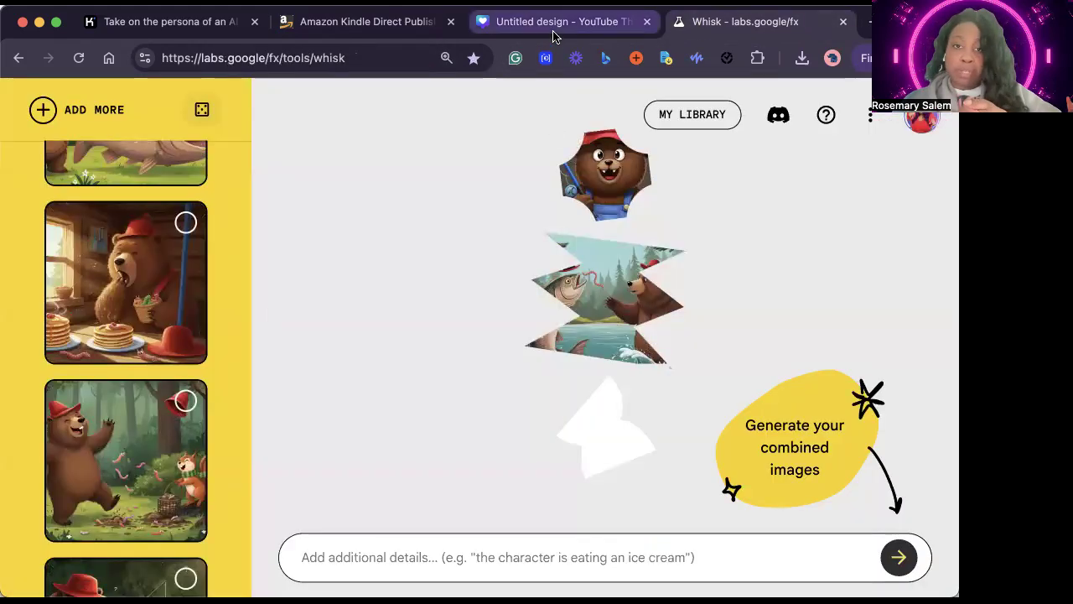
scroll(227, 427, down, 3)
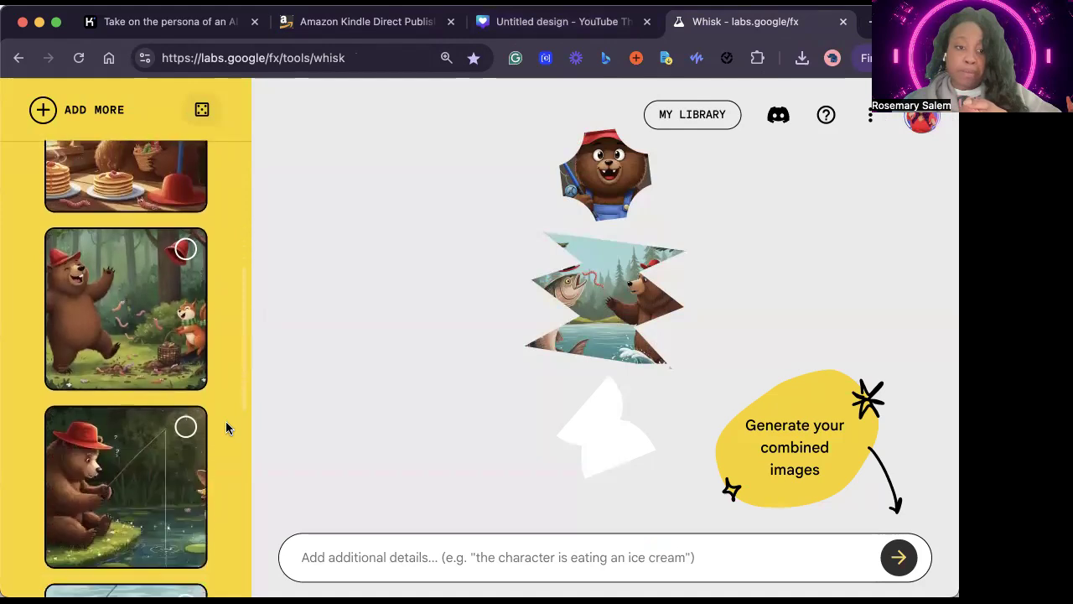
Step: Back in Canva, replace the image on page 3 with the forest scene of the dancing bear and squirrel
click(562, 21)
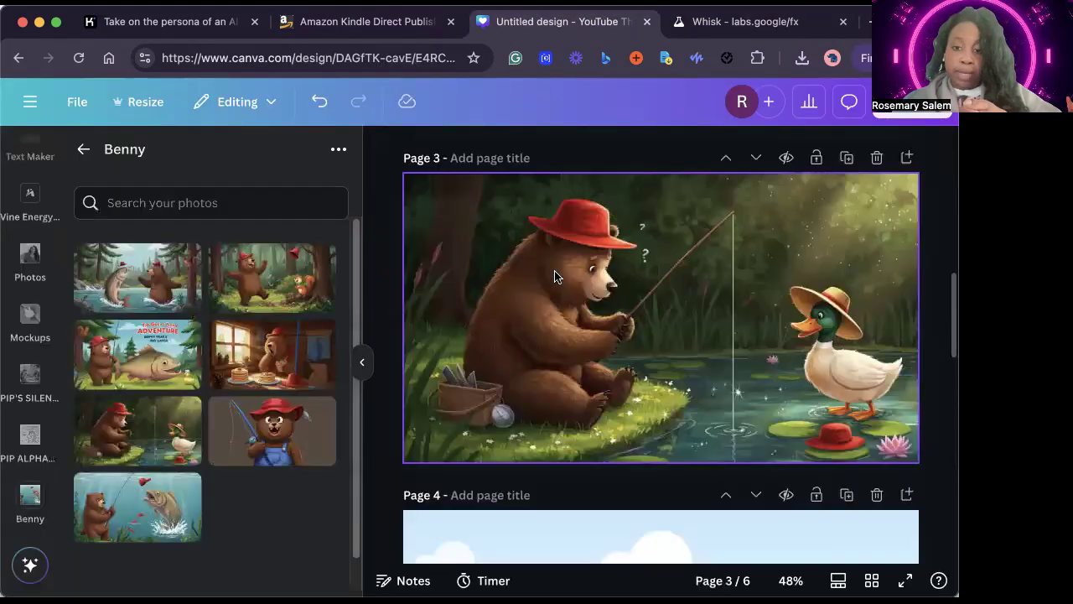
drag(245, 290, 474, 411)
scroll(473, 411, up, 5)
Step: Fill the grid on page 4 with the duck pond scene and page 5 with the underwater scene of the leaping fish
scroll(474, 411, down, 8)
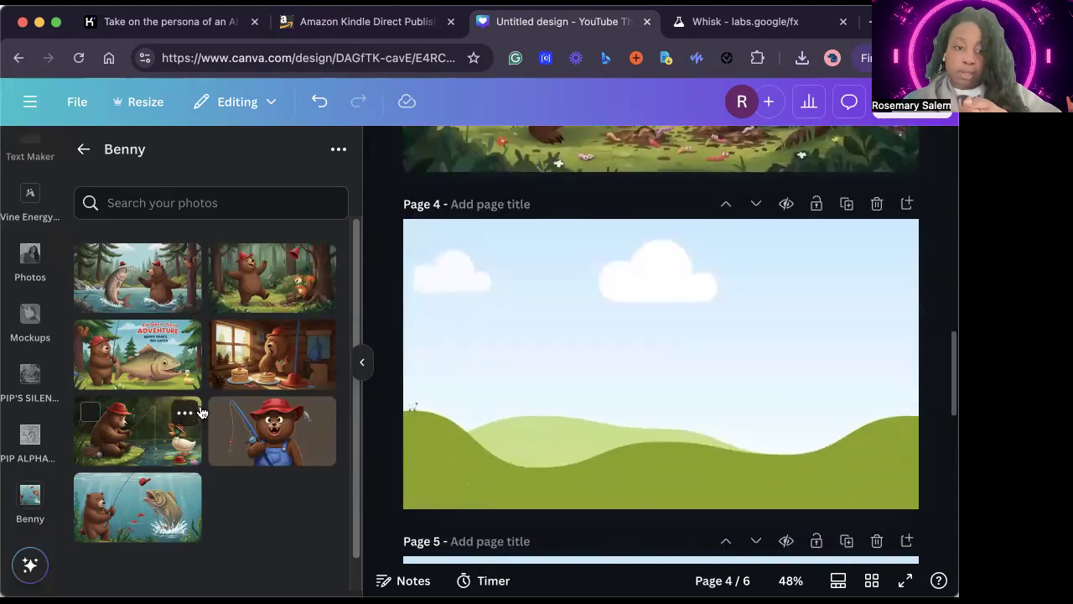
drag(158, 445, 424, 435)
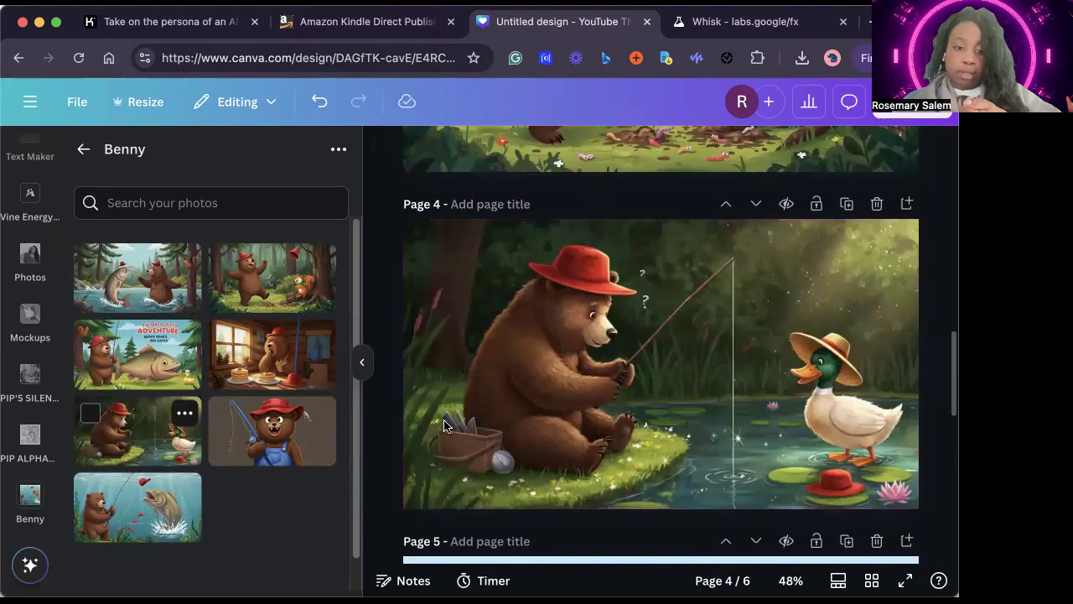
scroll(534, 419, down, 5)
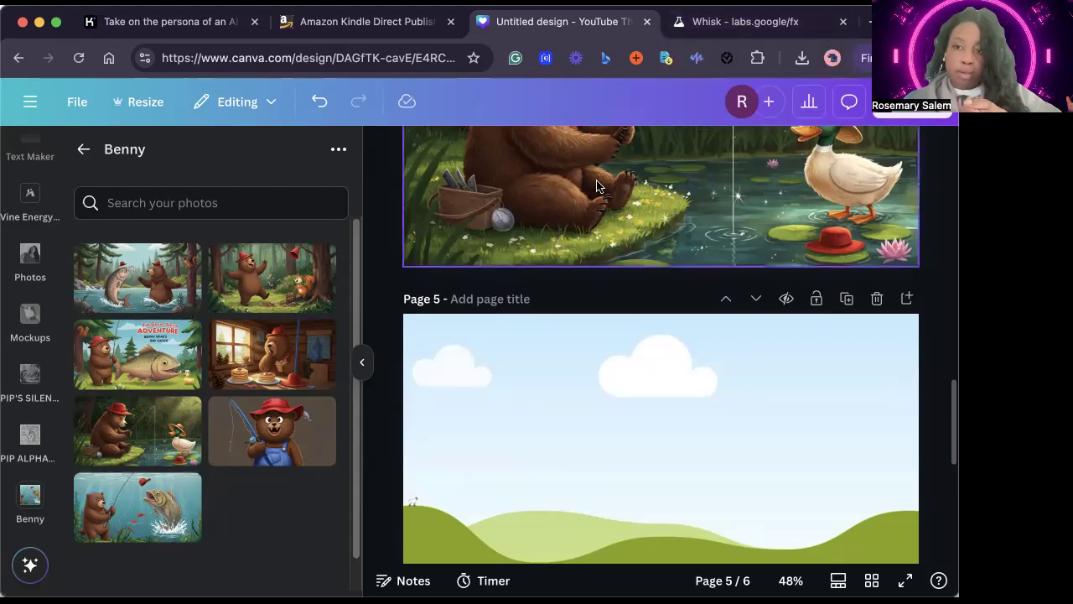
drag(165, 513, 143, 576)
drag(143, 507, 445, 491)
Step: Fill the grid on page 6 with the river scene of the bear and the fish wearing red hats
scroll(643, 381, down, 5)
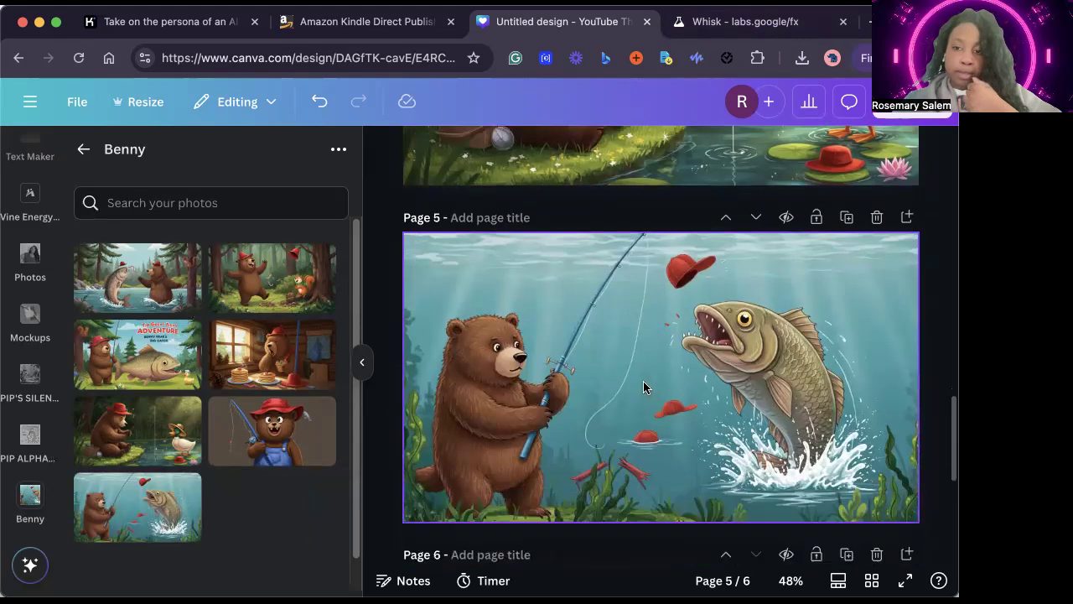
drag(141, 281, 505, 317)
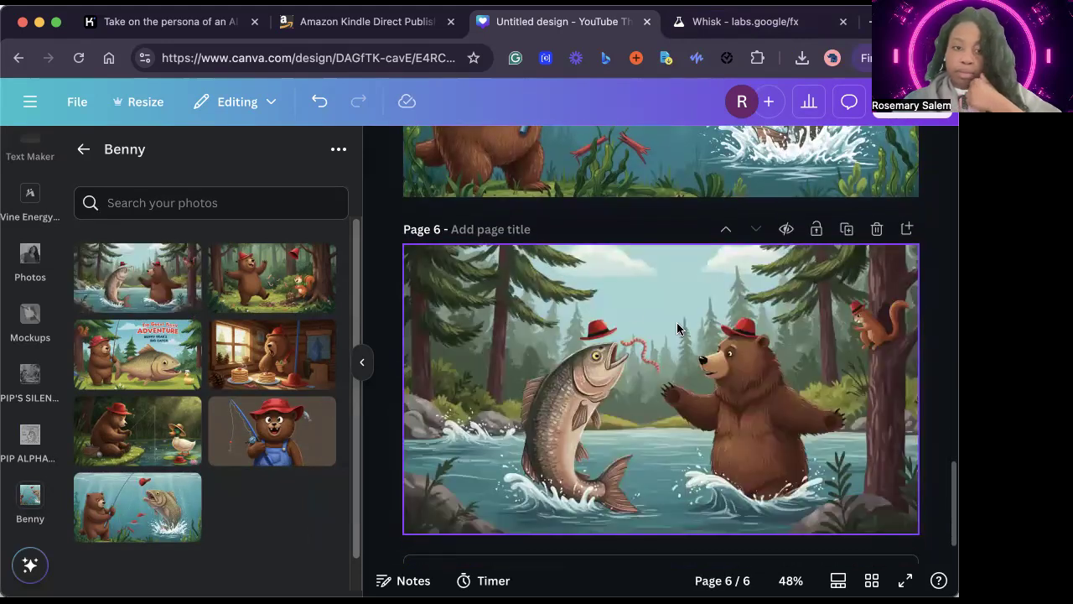
scroll(677, 327, down, 1)
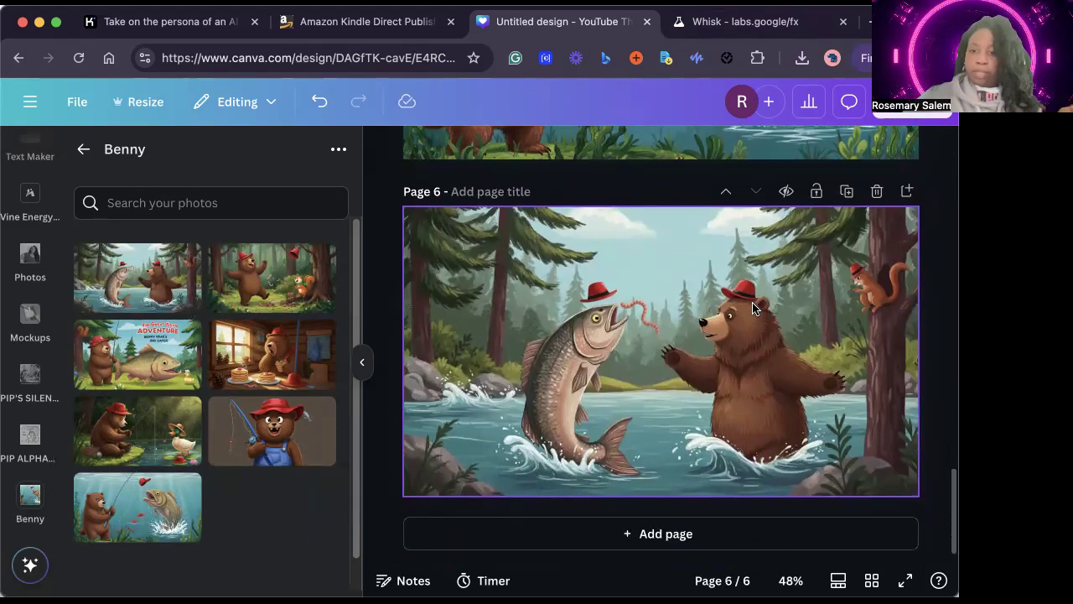
Step: Review the illustrations on all six pages for scene order and a consistent look of the bear
scroll(752, 329, up, 2)
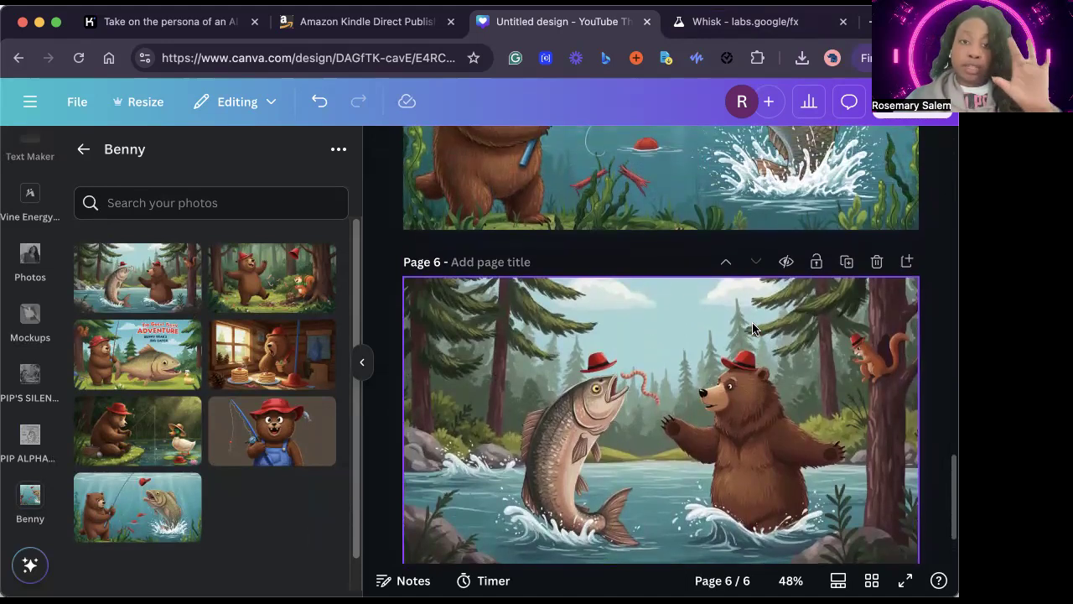
scroll(752, 329, up, 7)
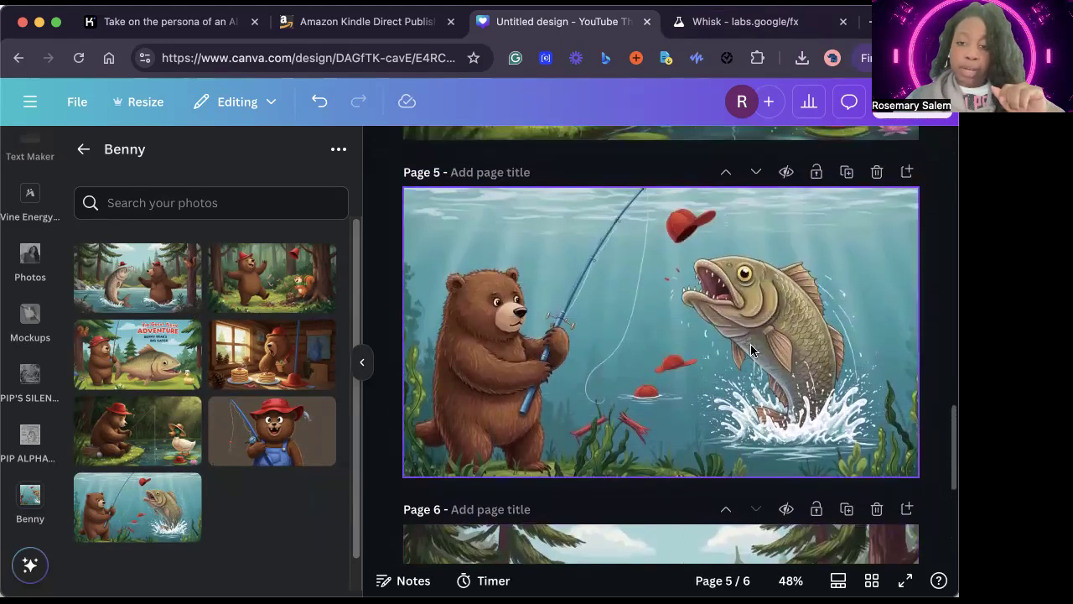
scroll(750, 351, down, 5)
scroll(750, 350, up, 4)
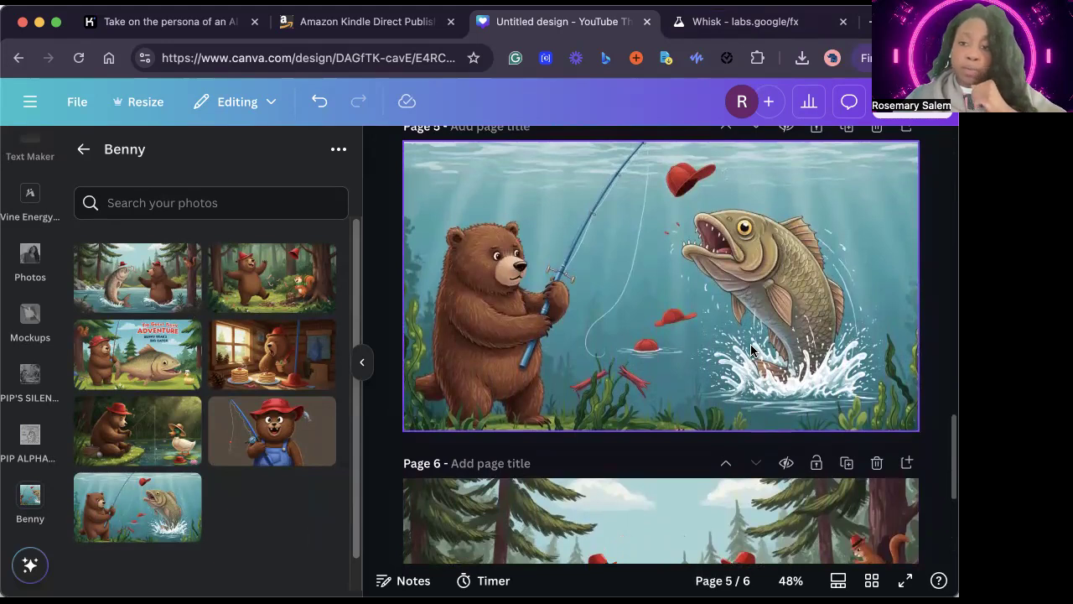
scroll(752, 351, down, 5)
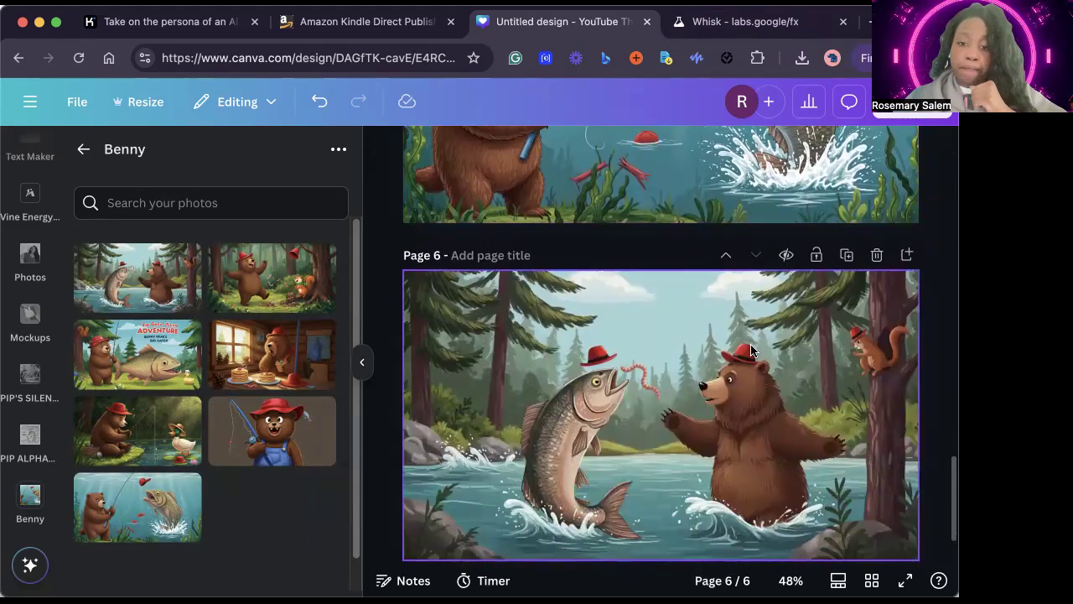
scroll(751, 351, up, 3)
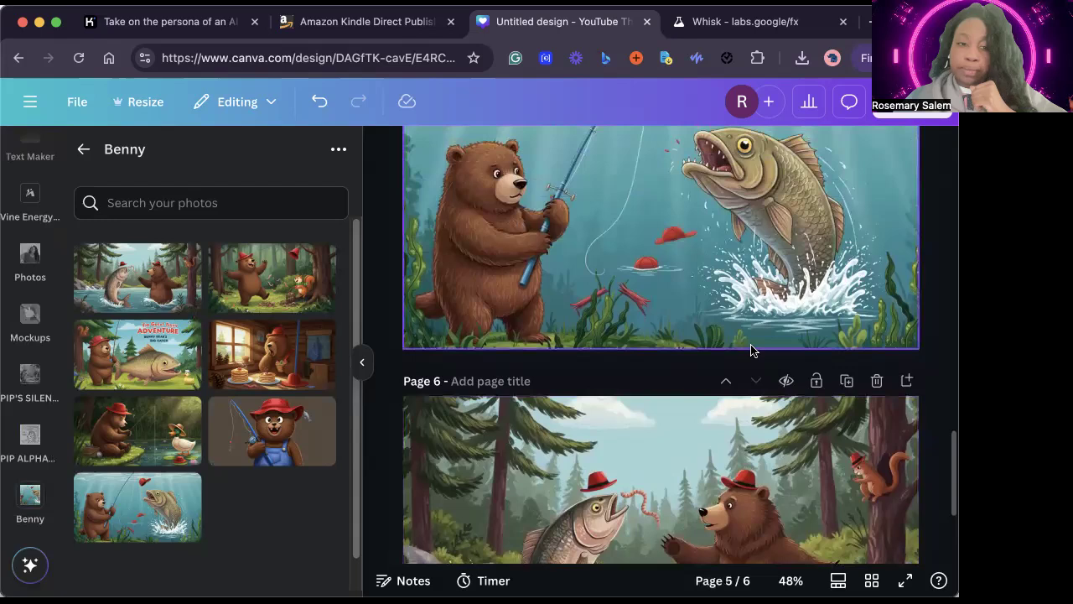
scroll(750, 345, up, 5)
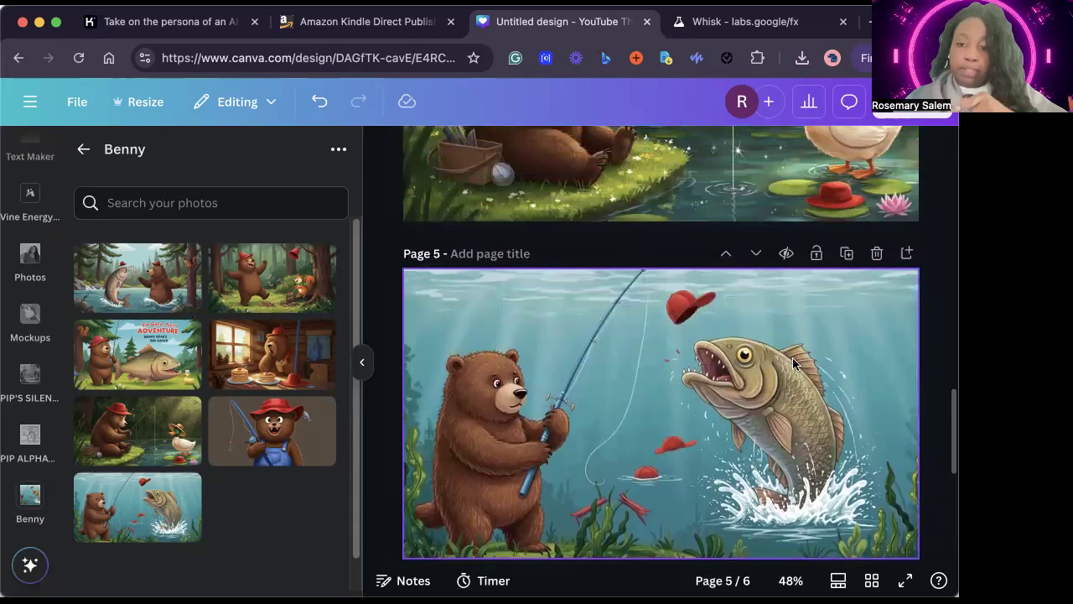
scroll(795, 357, up, 14)
scroll(794, 355, up, 10)
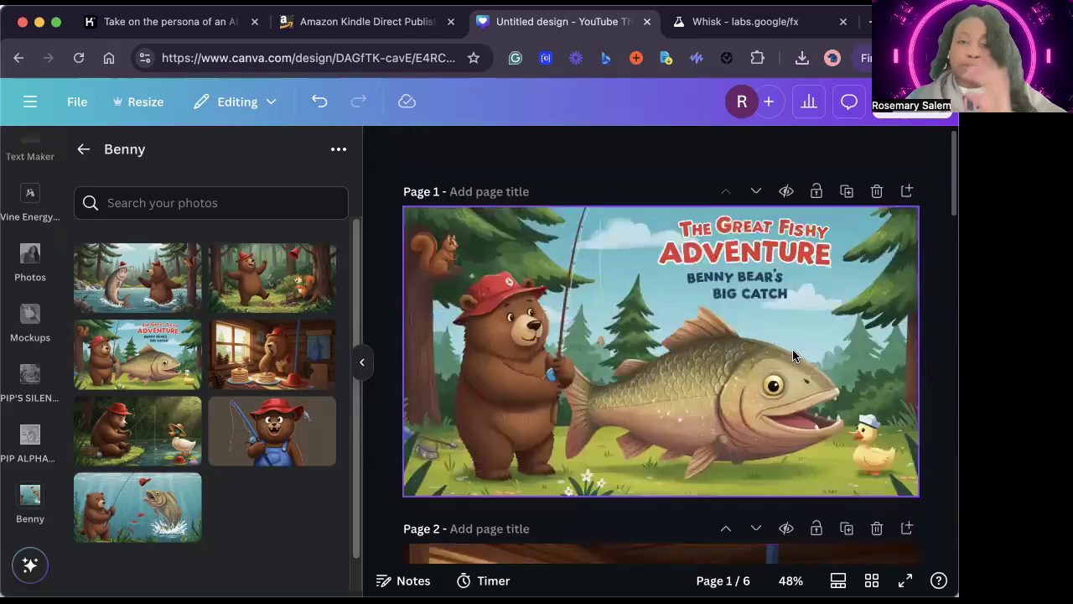
scroll(792, 349, down, 15)
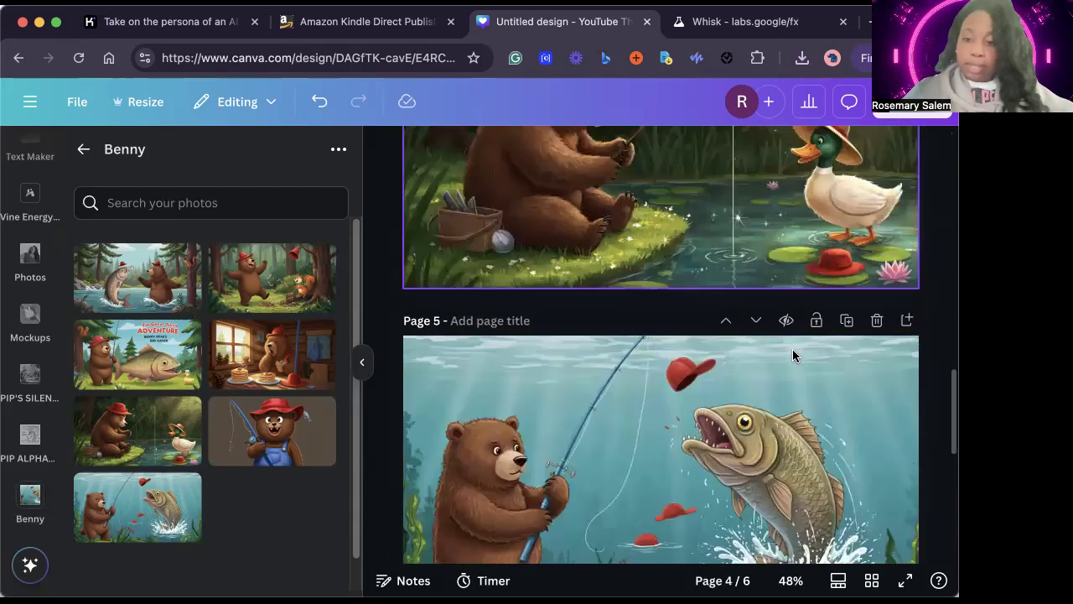
scroll(793, 355, down, 4)
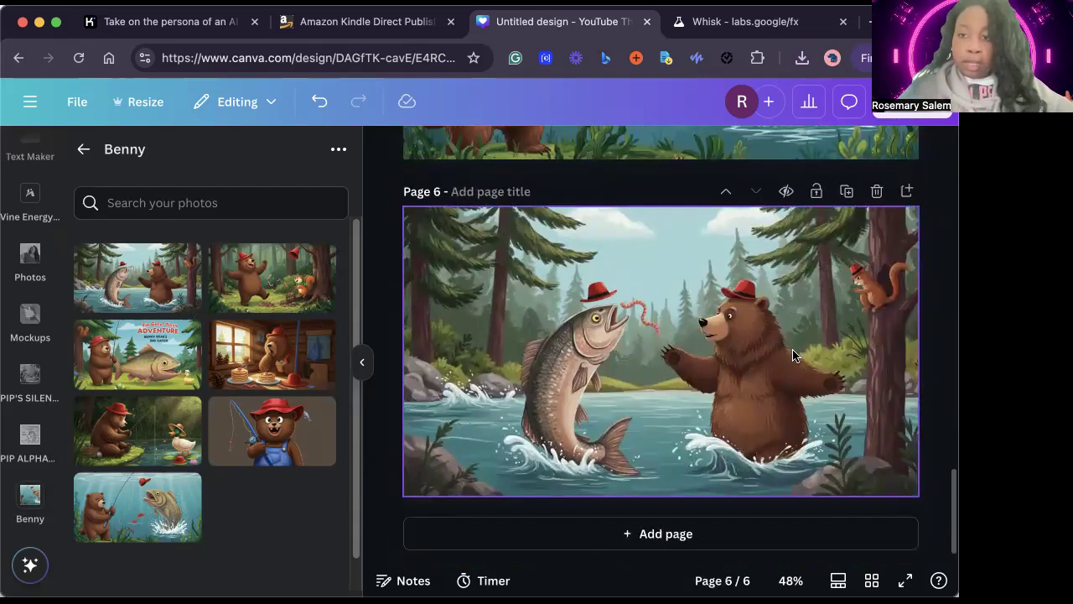
scroll(793, 355, up, 2)
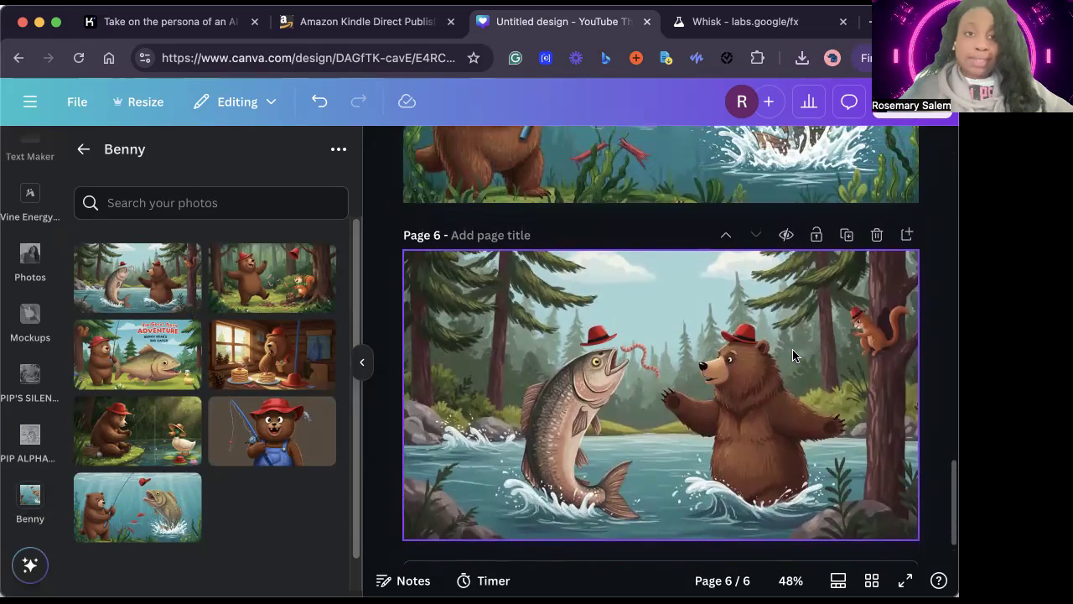
scroll(793, 355, up, 5)
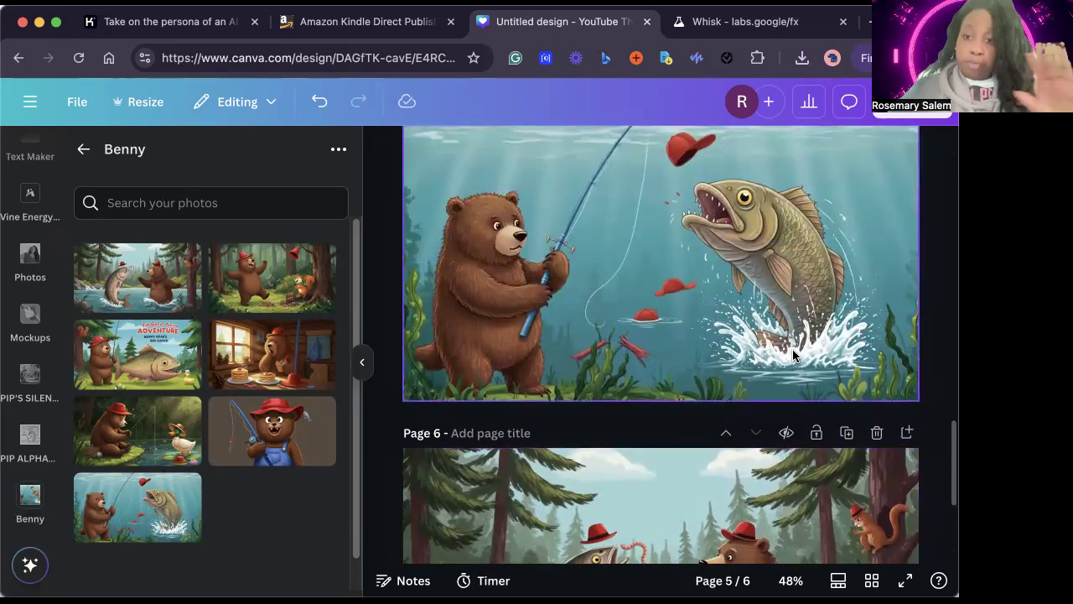
scroll(805, 216, up, 20)
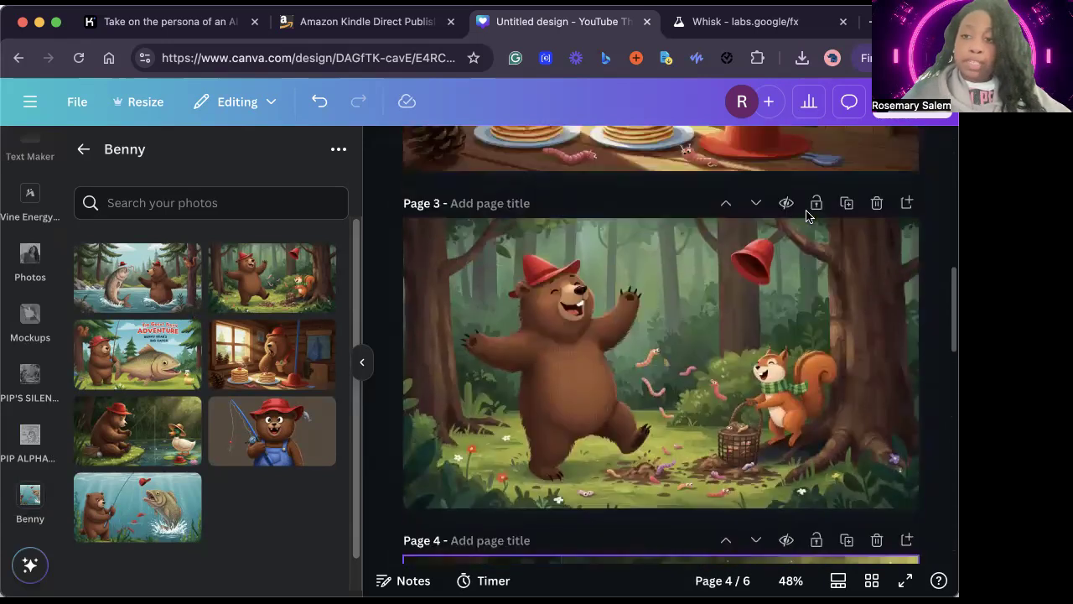
scroll(806, 216, up, 8)
scroll(806, 215, up, 1)
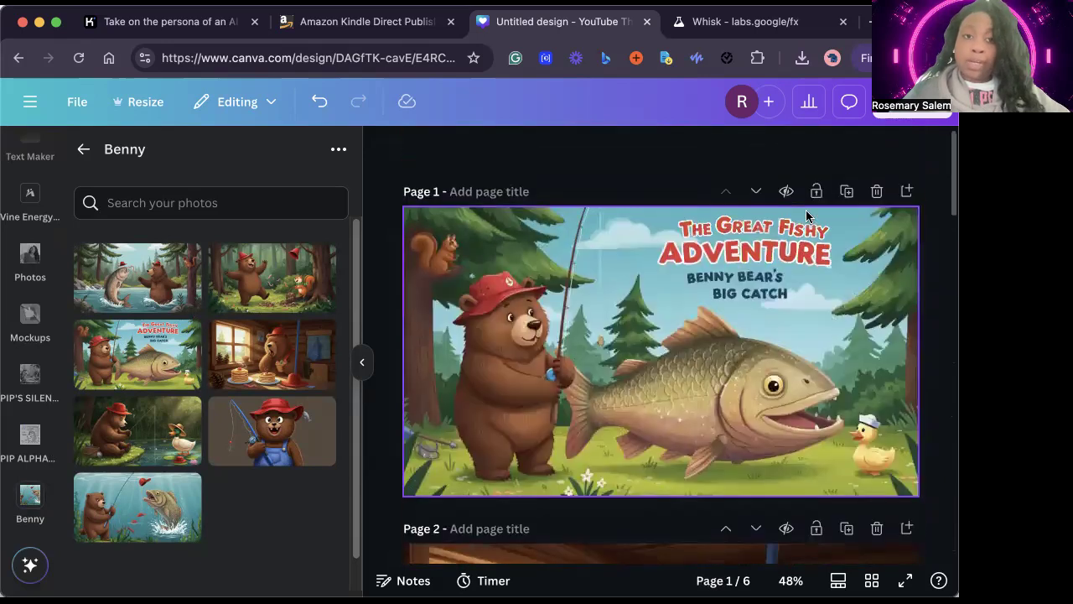